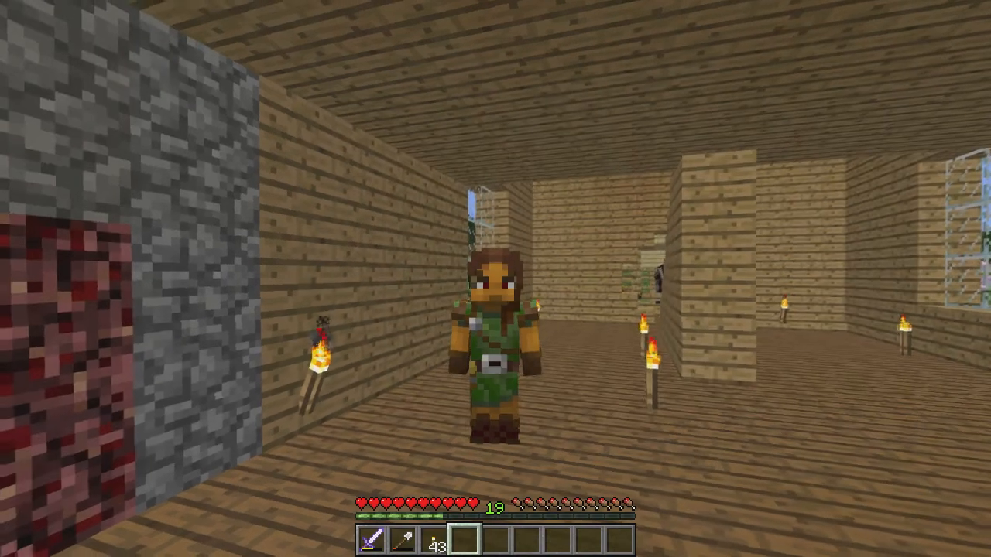
{"action": "left_click", "coordinate": [495, 279]}
{"action": "left_click", "coordinate": [496, 279]}
{"action": "left_click", "coordinate": [495, 278]}
{"action": "left_click", "coordinate": [495, 279]}
{"action": "left_click", "coordinate": [495, 279]}
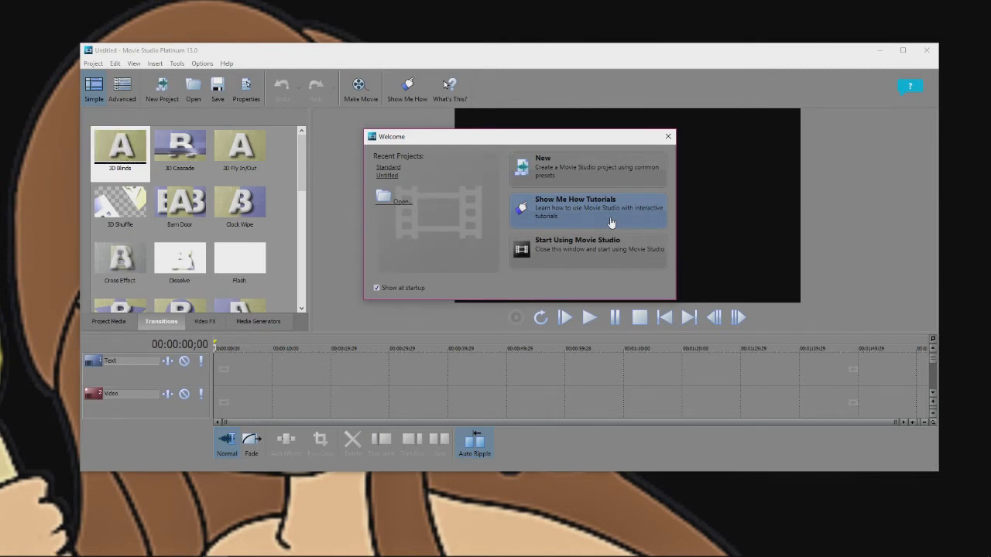
Step: Start using the editor from the welcome window in a maximized window, with the project media showing
{"action": "left_click", "coordinate": [555, 268]}
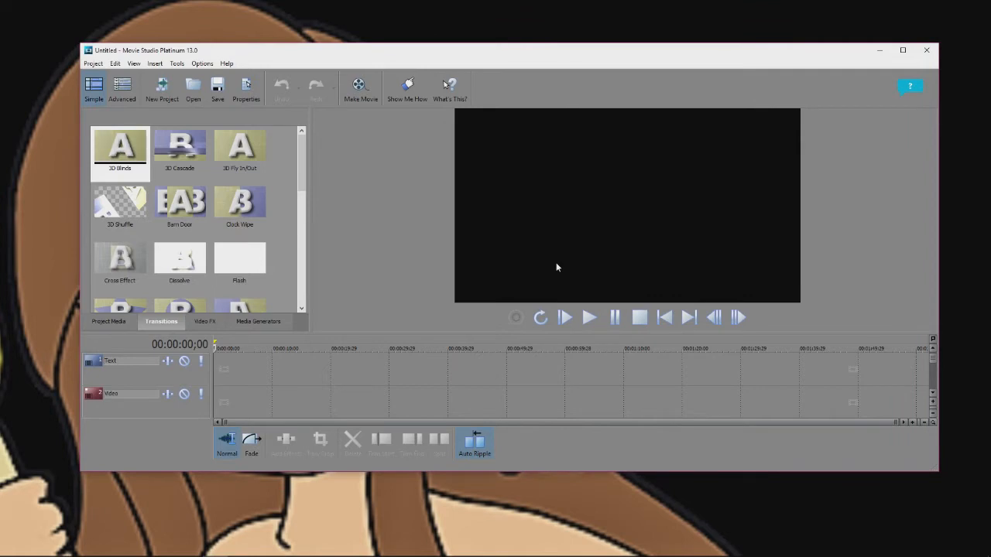
{"action": "left_click", "coordinate": [901, 50]}
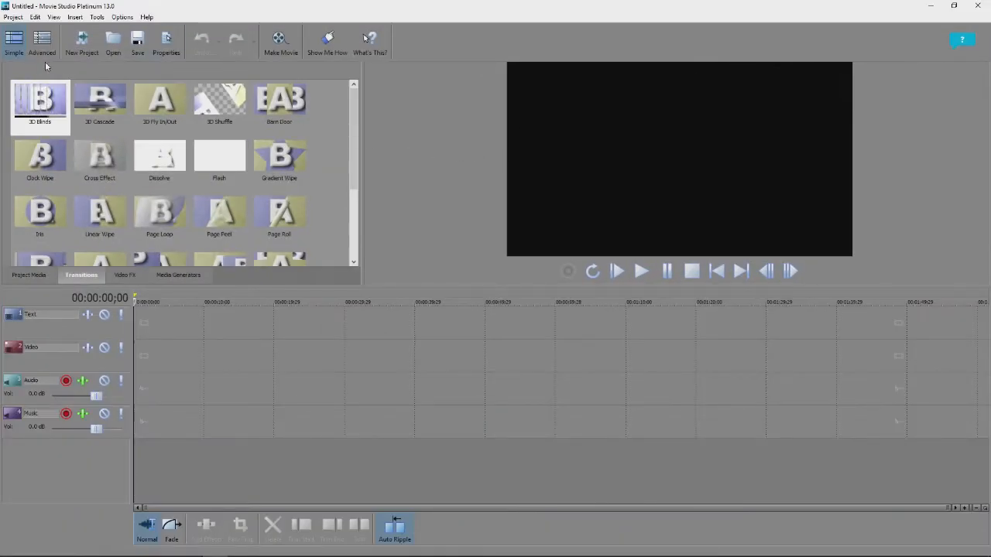
{"action": "left_click", "coordinate": [39, 275]}
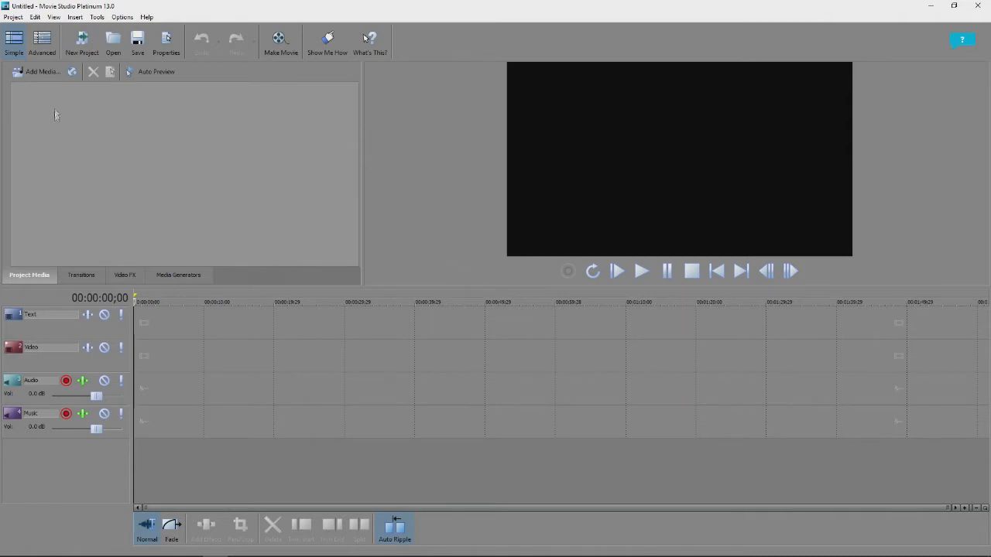
Step: Open the existing project file Standard from the All Video Stuff folder
{"action": "left_click", "coordinate": [24, 21]}
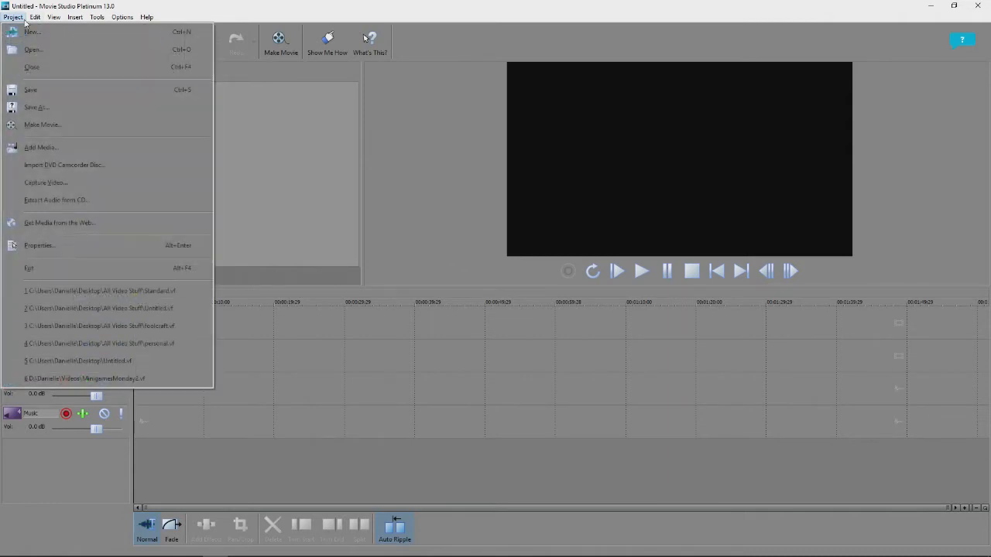
{"action": "left_click", "coordinate": [32, 50]}
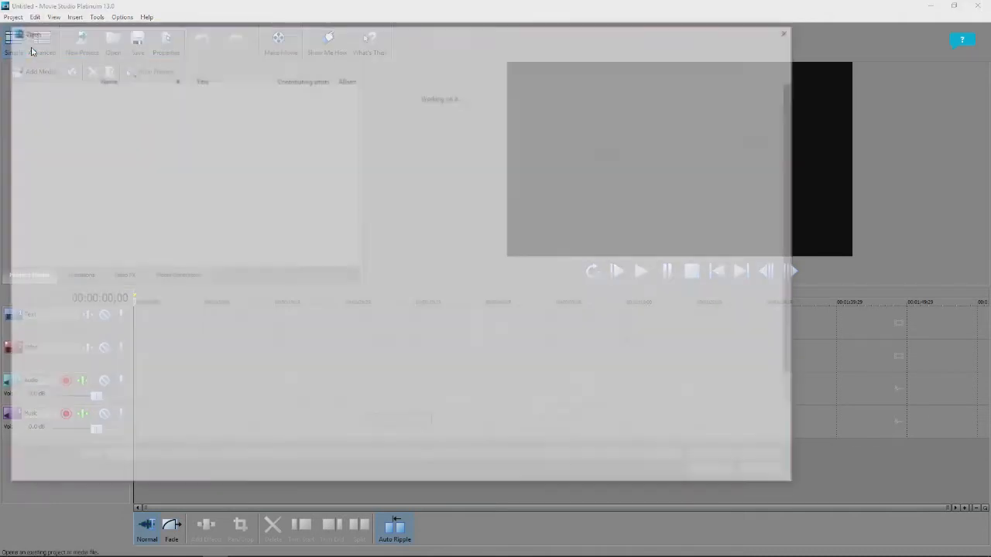
{"action": "scroll", "coordinate": [360, 120], "scroll_direction": "down", "scroll_amount": 1}
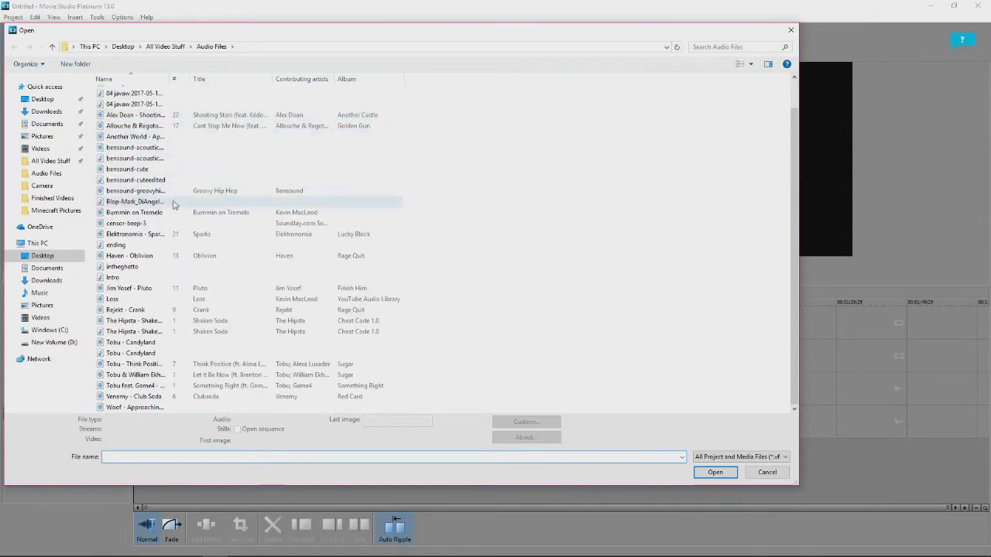
{"action": "left_click", "coordinate": [53, 48]}
{"action": "left_click", "coordinate": [116, 169]}
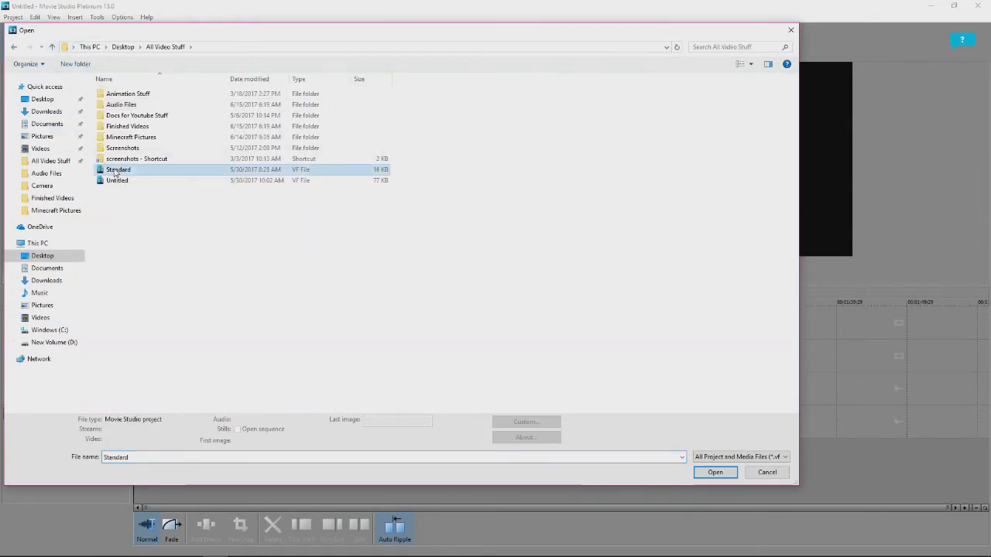
{"action": "double_click", "coordinate": [116, 170]}
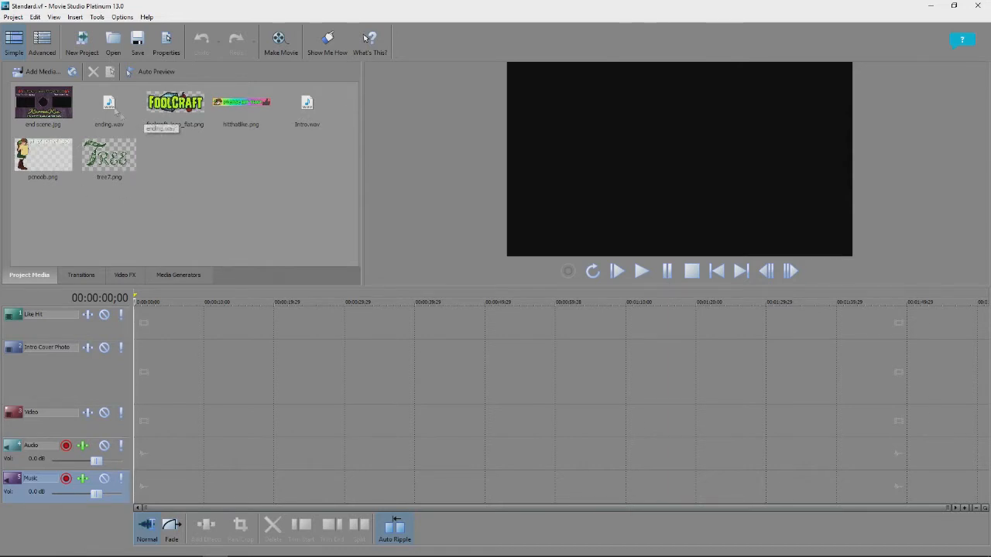
{"action": "left_click", "coordinate": [14, 16]}
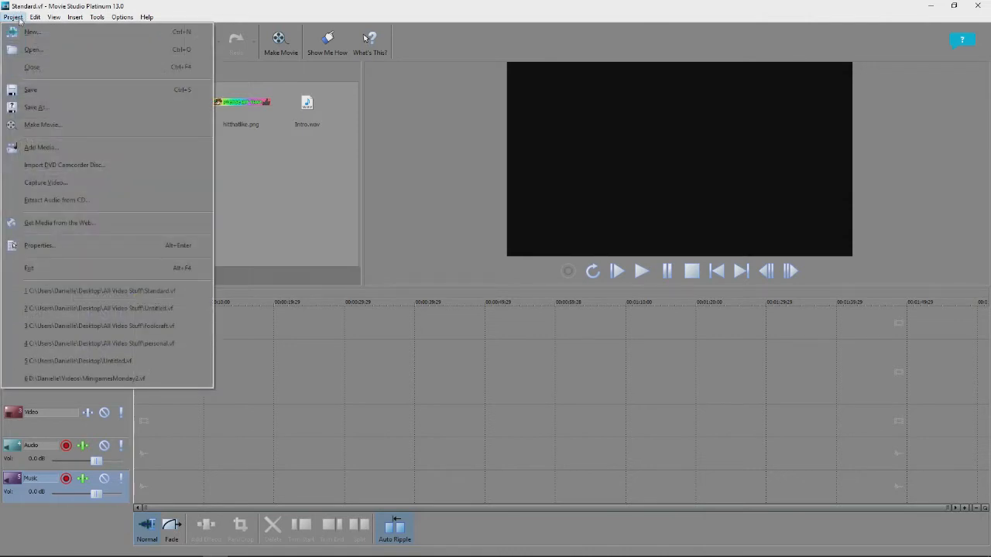
{"action": "left_click", "coordinate": [31, 32]}
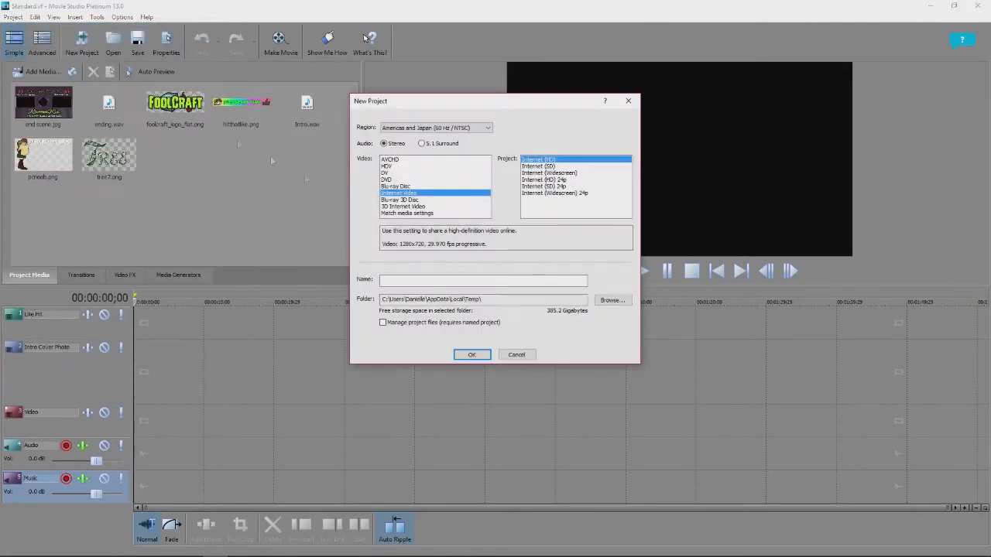
{"action": "left_click", "coordinate": [516, 355]}
{"action": "left_click", "coordinate": [14, 16]}
{"action": "left_click", "coordinate": [24, 50]}
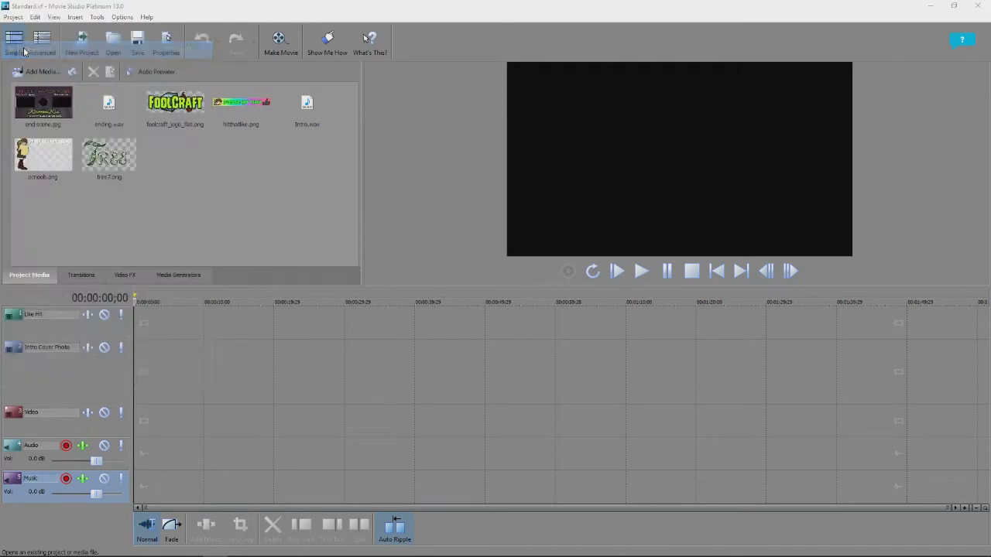
{"action": "left_click", "coordinate": [767, 473]}
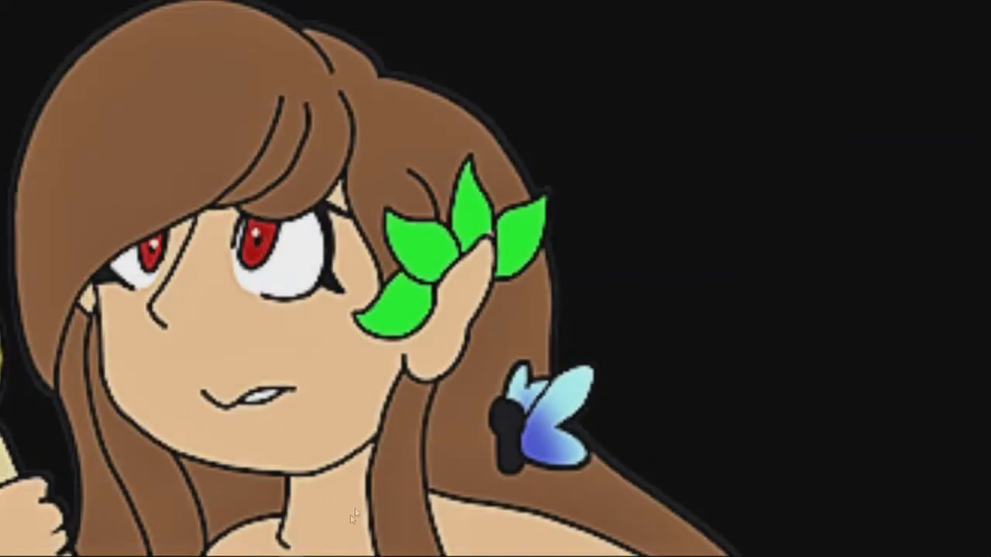
Step: Switch from the desktop back to Movie Studio and dismiss the welcome window
{"action": "mouse_move", "coordinate": [316, 554]}
{"action": "left_click", "coordinate": [222, 546]}
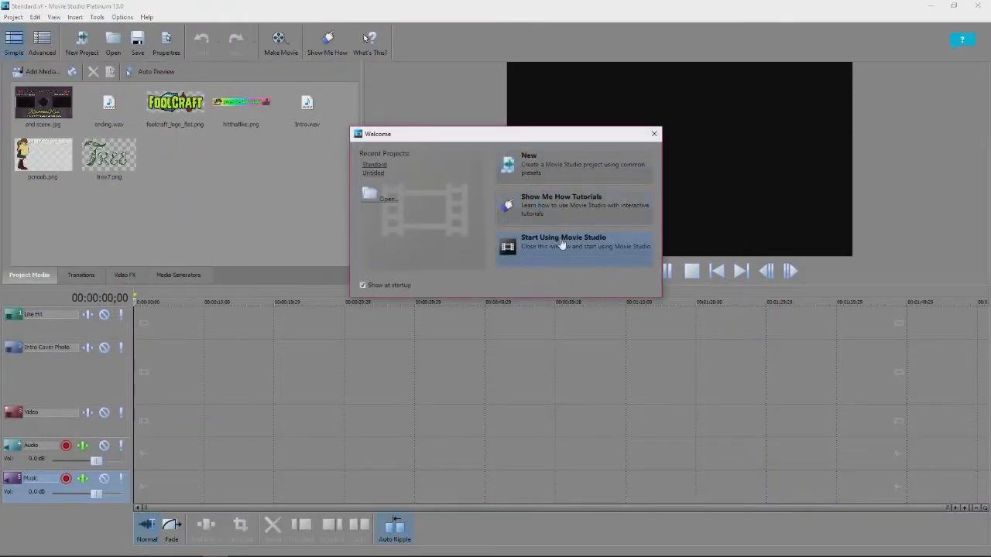
{"action": "left_click", "coordinate": [562, 245]}
Step: Select all the files in the project media and delete them from the project
{"action": "left_click_drag", "start_coordinate": [175, 162], "coordinate": [23, 108]}
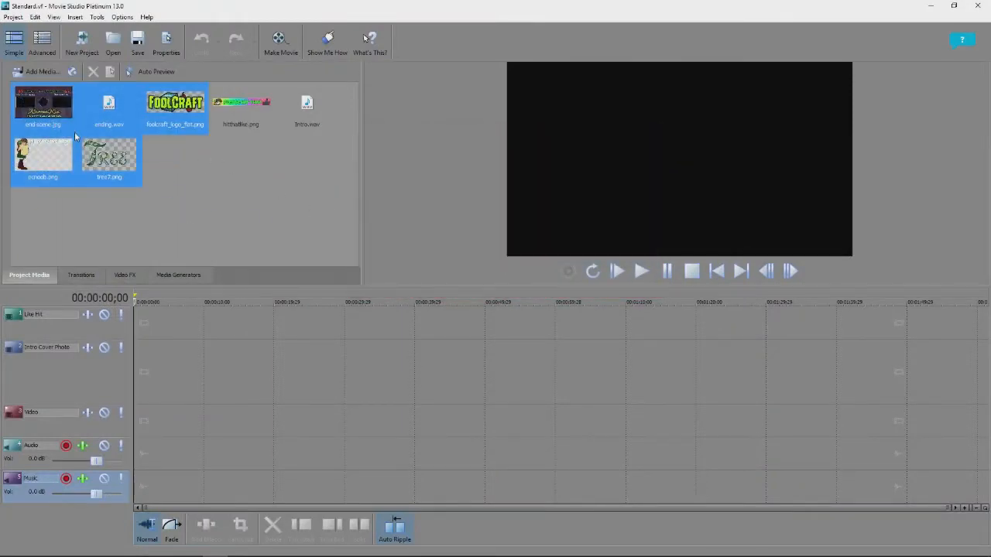
{"action": "key", "text": "Delete"}
{"action": "key", "text": "Delete"}
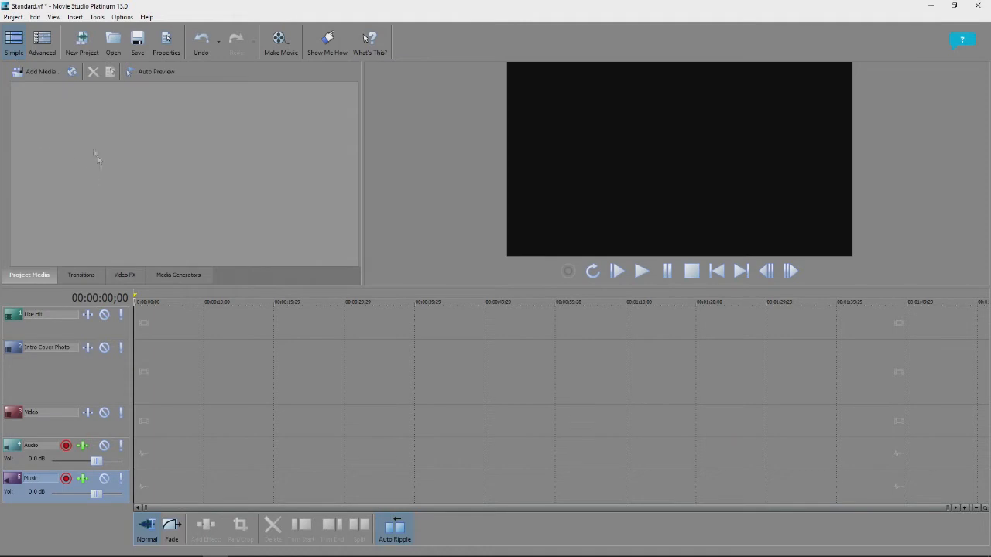
Step: Add the image hitthatlike.png from the Minecraft Pictures folder to the project media
{"action": "left_click", "coordinate": [40, 71]}
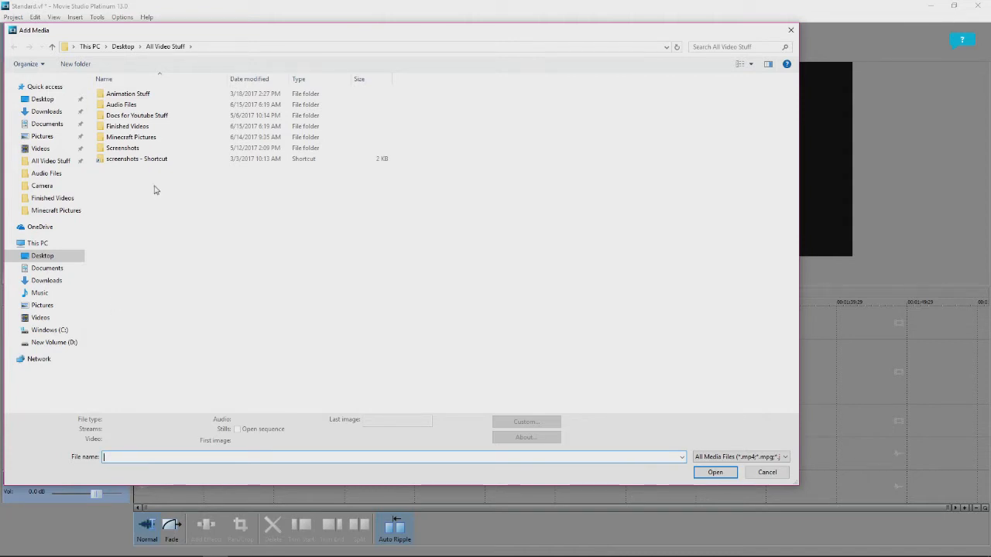
{"action": "double_click", "coordinate": [155, 137]}
{"action": "double_click", "coordinate": [469, 243]}
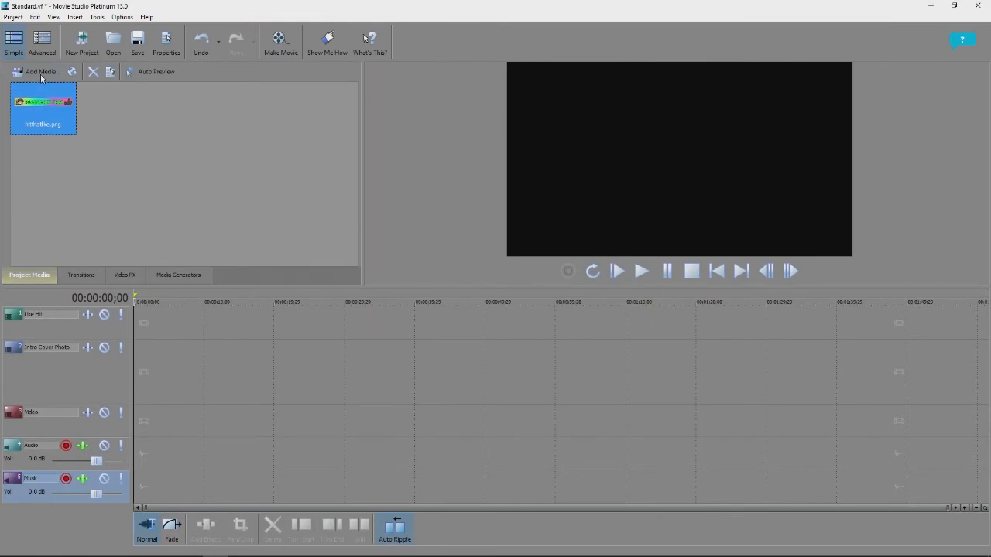
Step: Add the logo image tree7.png from the Odds and Ends folder inside Minecraft Pictures to the project media
{"action": "left_click", "coordinate": [40, 72]}
{"action": "left_click", "coordinate": [53, 161]}
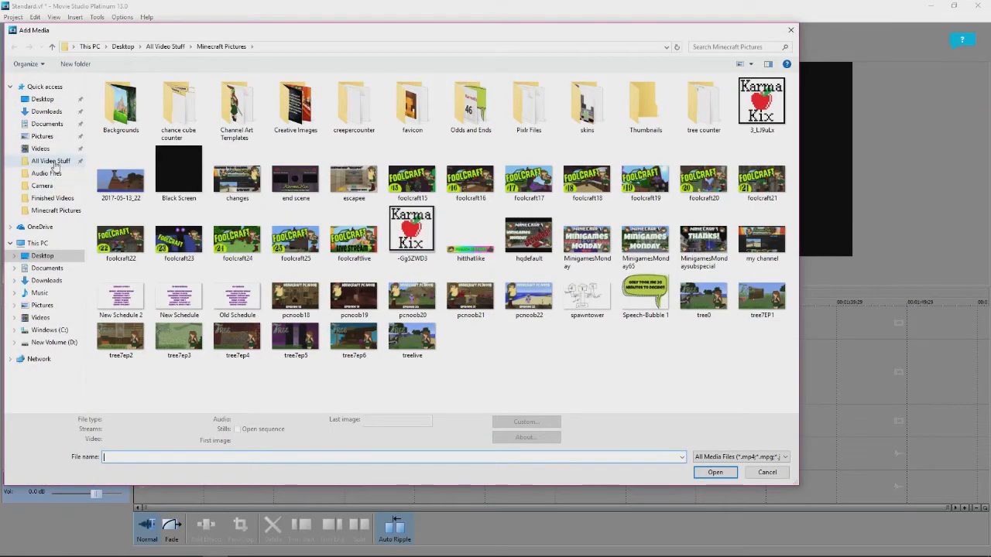
{"action": "double_click", "coordinate": [124, 138]}
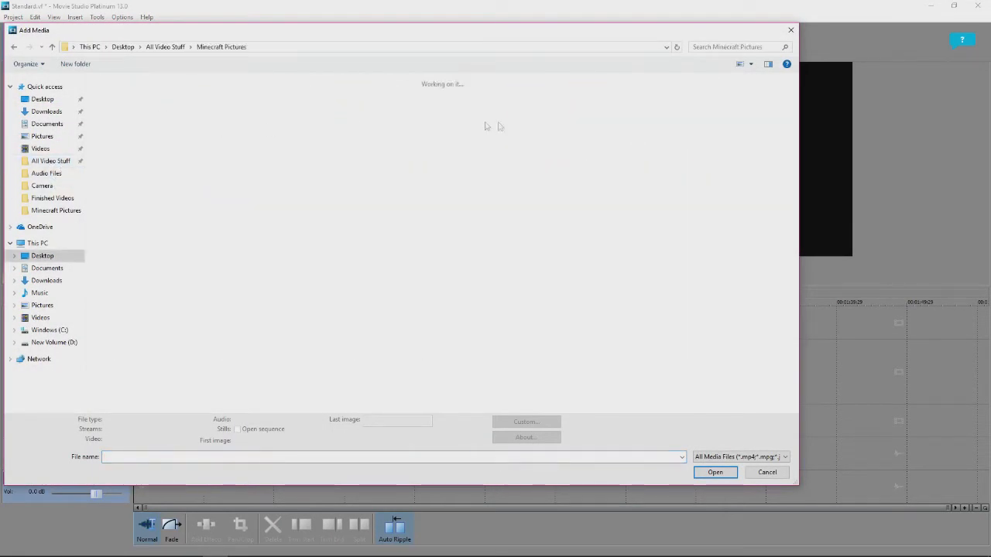
{"action": "double_click", "coordinate": [471, 104]}
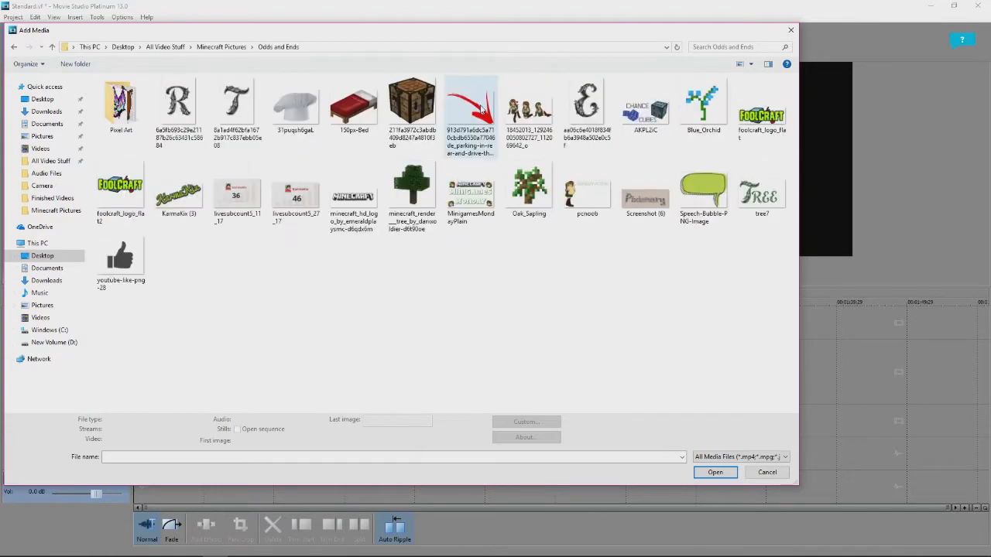
{"action": "left_click", "coordinate": [759, 193]}
{"action": "double_click", "coordinate": [759, 194]}
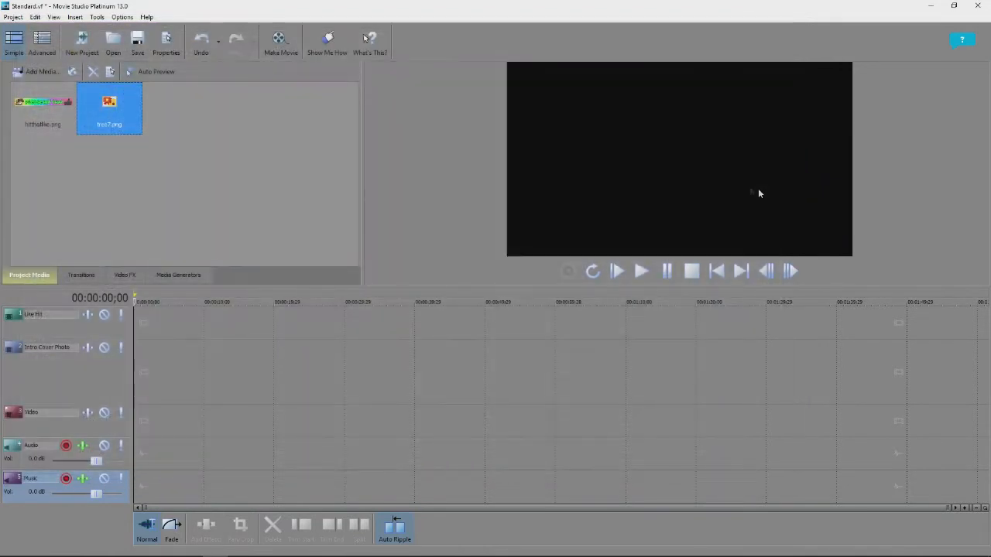
{"action": "left_click", "coordinate": [259, 160]}
Step: Add the image end scene.jpg from the Minecraft Pictures folder to the project media
{"action": "left_click", "coordinate": [57, 74]}
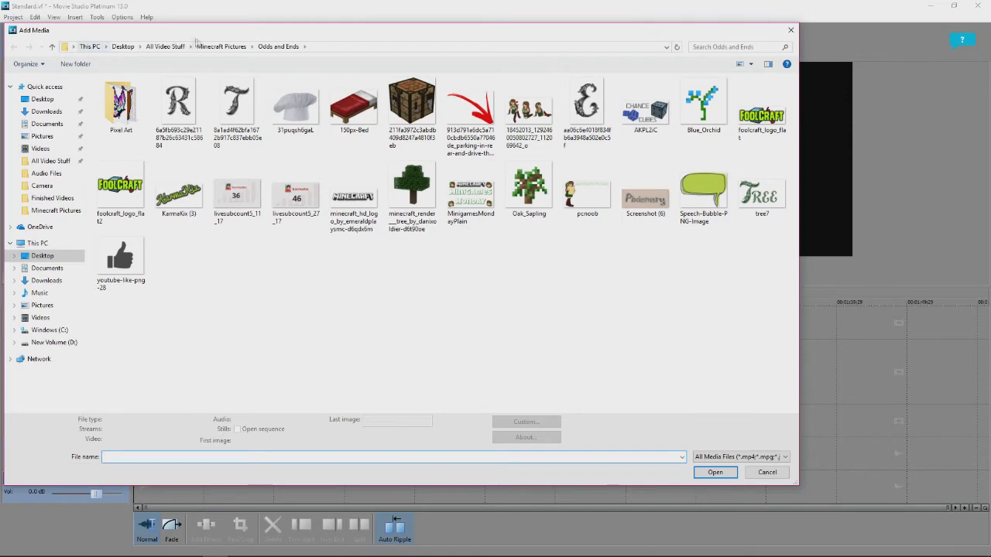
{"action": "left_click", "coordinate": [221, 46]}
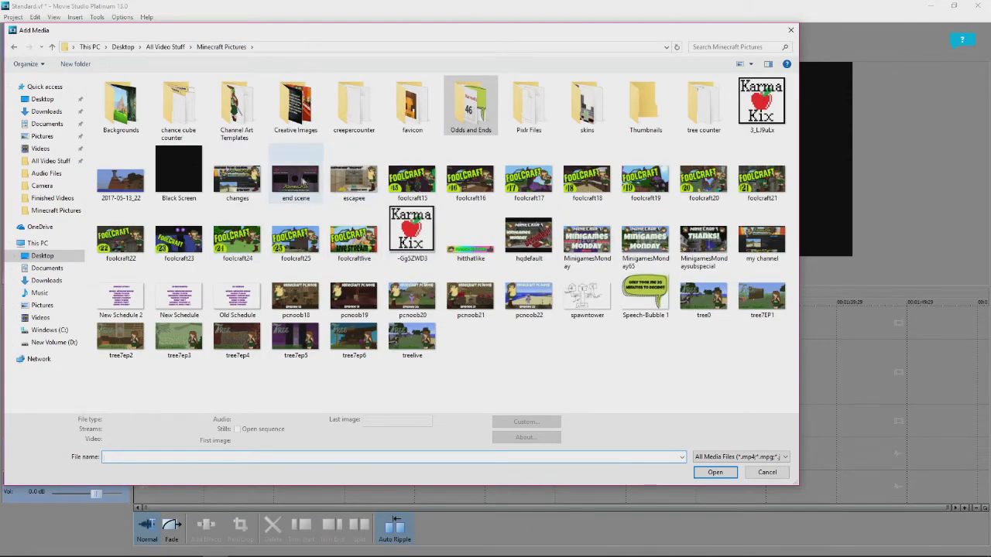
{"action": "double_click", "coordinate": [296, 178]}
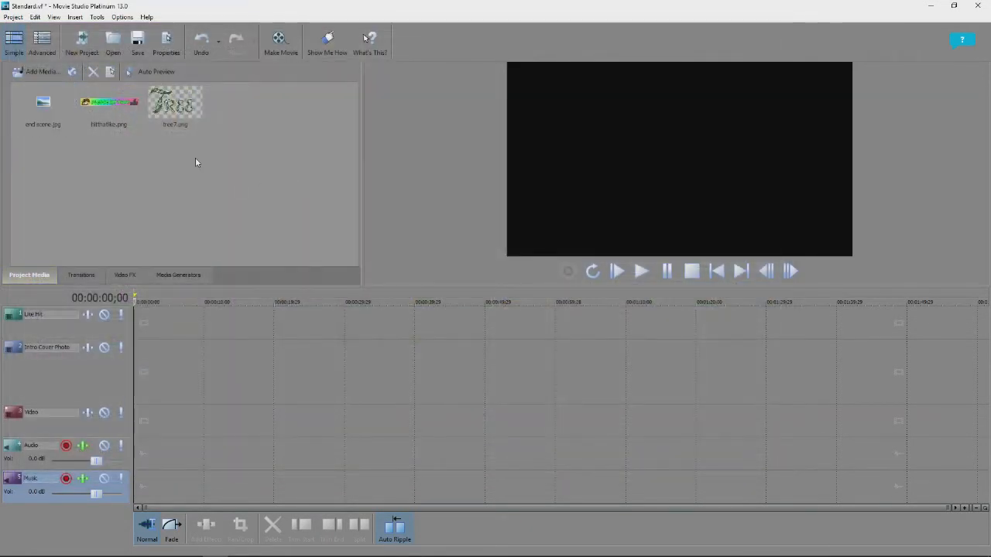
Step: Add the sound files ending.wav and Intro.wav from the Audio Files folder to the project media together
{"action": "left_click", "coordinate": [35, 71]}
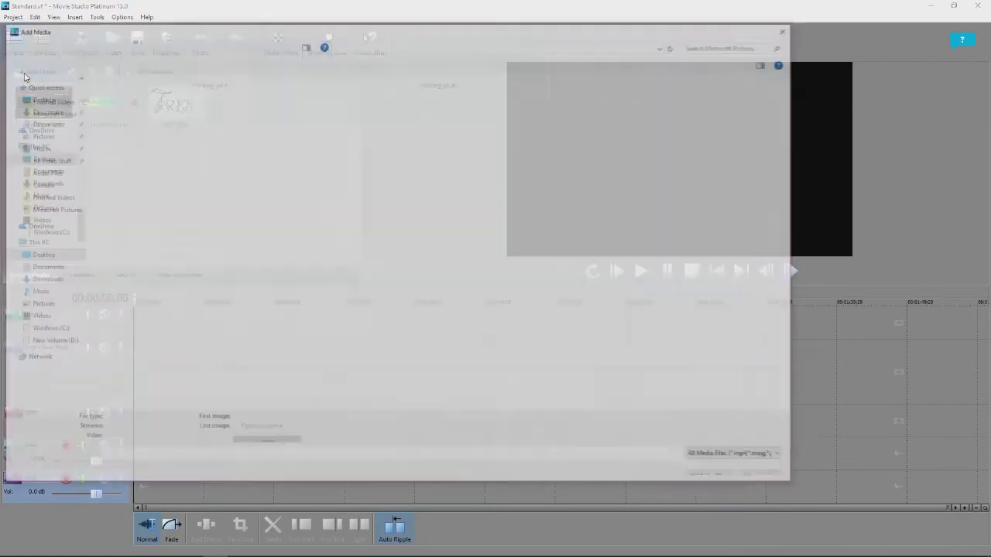
{"action": "left_click", "coordinate": [68, 173]}
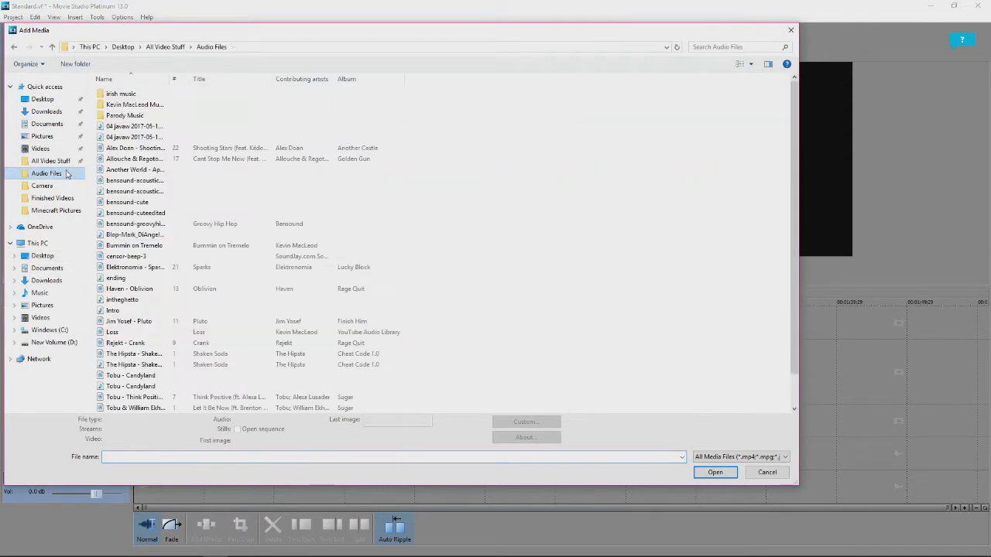
{"action": "scroll", "coordinate": [190, 139], "scroll_direction": "down", "scroll_amount": 1}
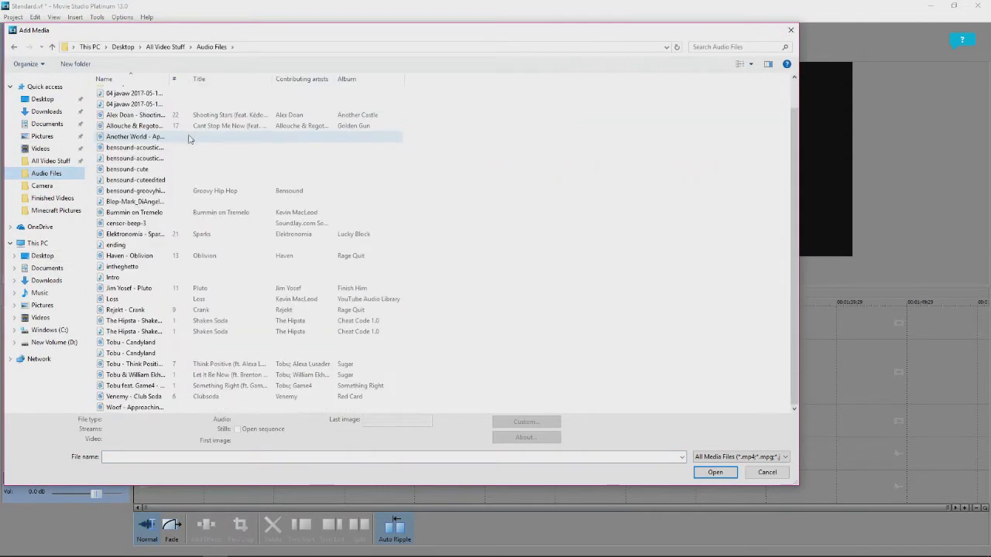
{"action": "left_click", "coordinate": [133, 246]}
{"action": "left_click", "coordinate": [114, 279], "text": "ctrl"}
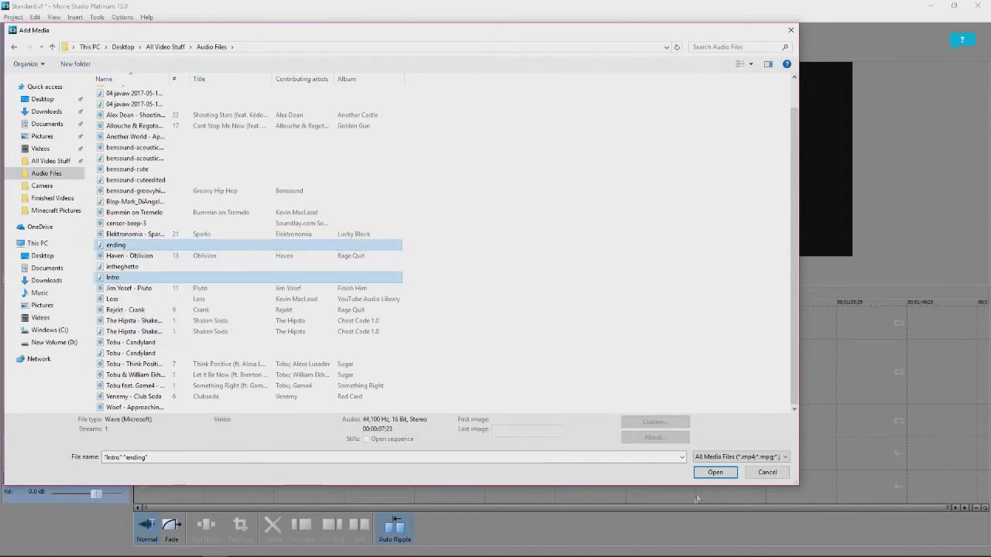
{"action": "left_click", "coordinate": [714, 473]}
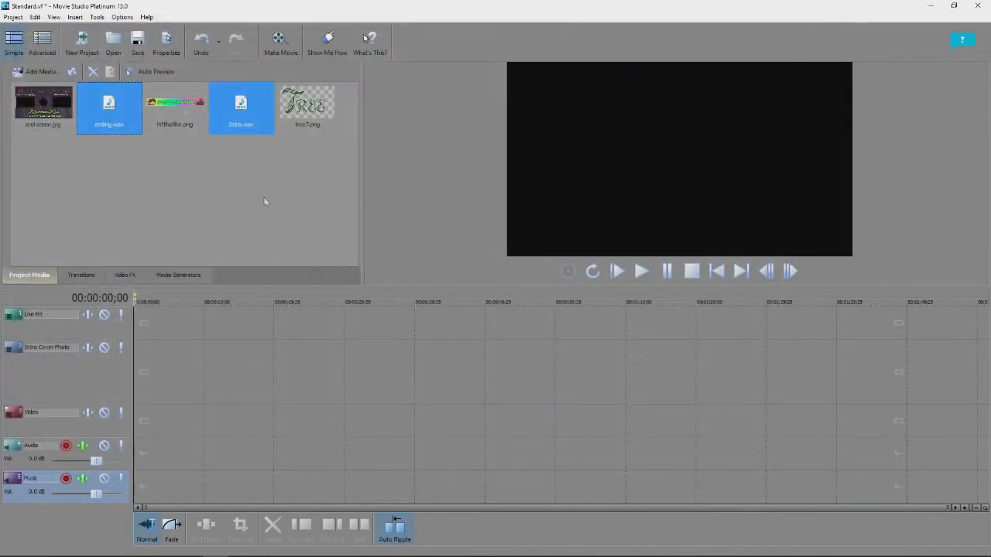
{"action": "left_click", "coordinate": [263, 200]}
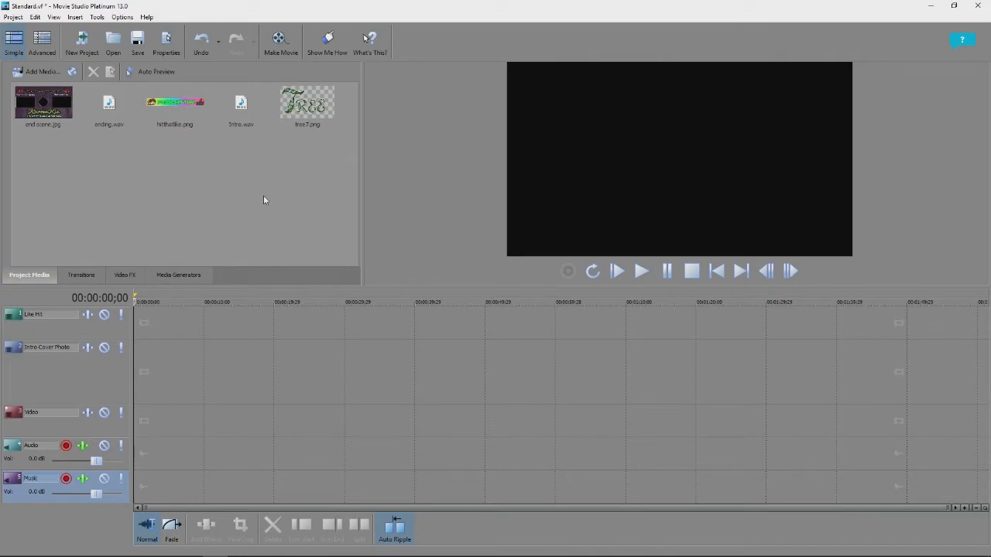
Step: Add the Minecraft PC - tree recording dated 2017-06-15 from the personal Videos folder on New Volume (D:) to the project media
{"action": "left_click", "coordinate": [44, 71]}
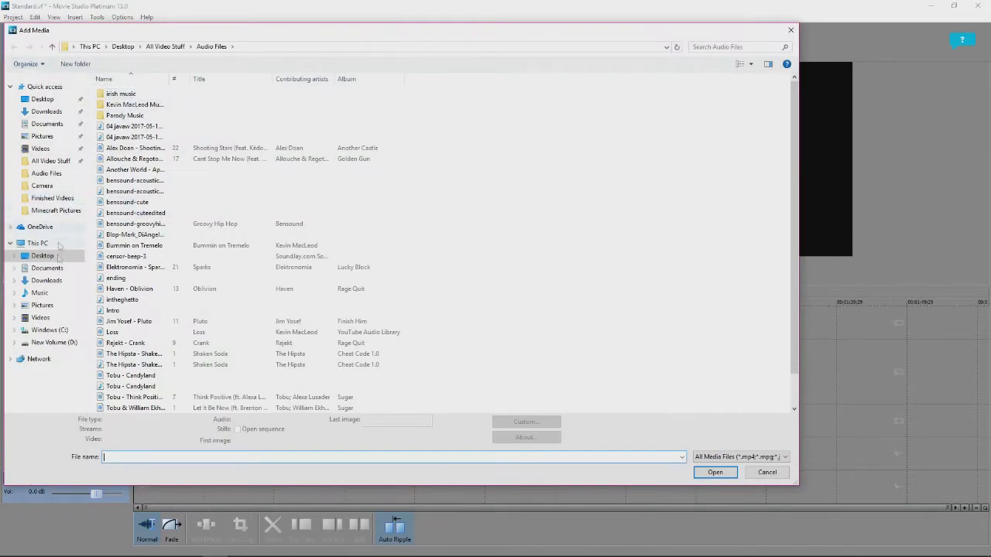
{"action": "left_click", "coordinate": [50, 347]}
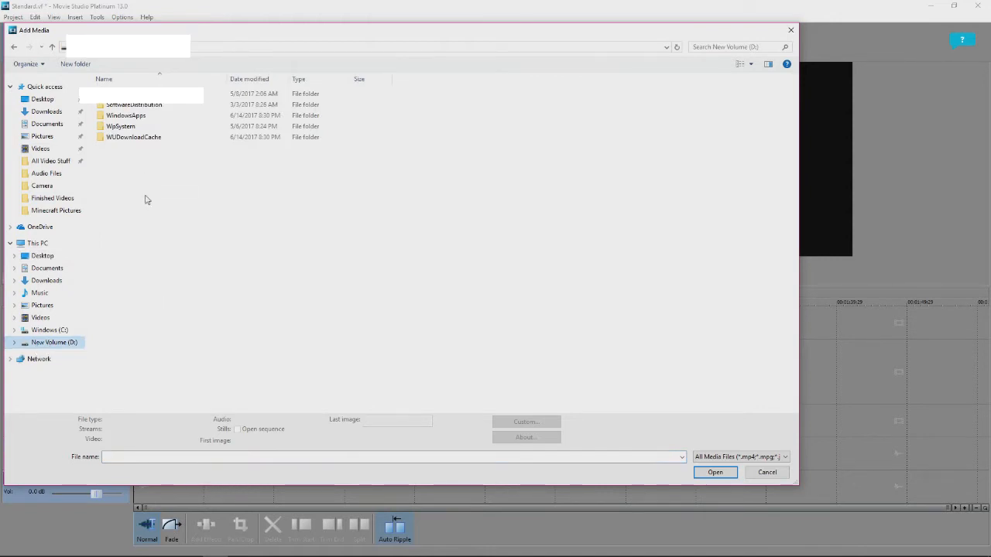
{"action": "left_click", "coordinate": [207, 94]}
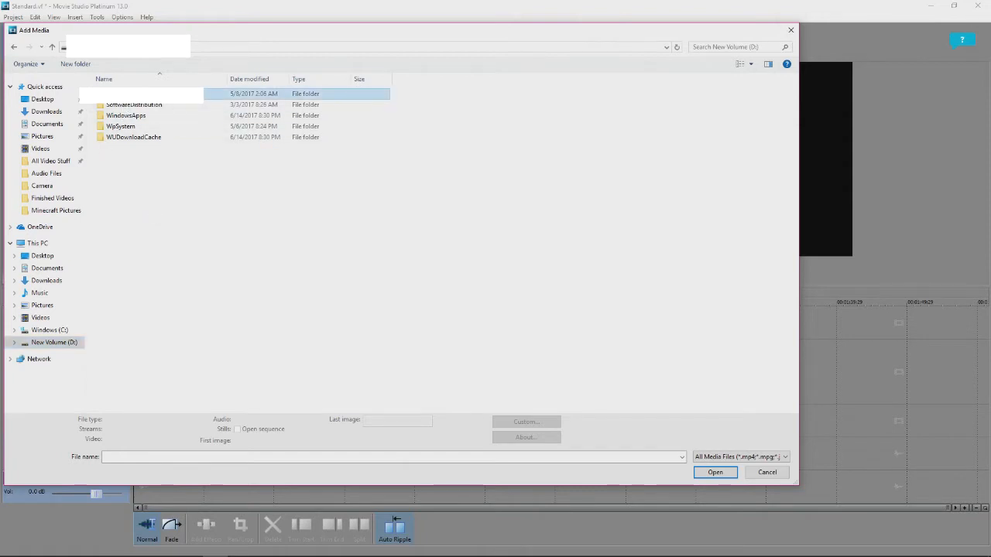
{"action": "double_click", "coordinate": [154, 93]}
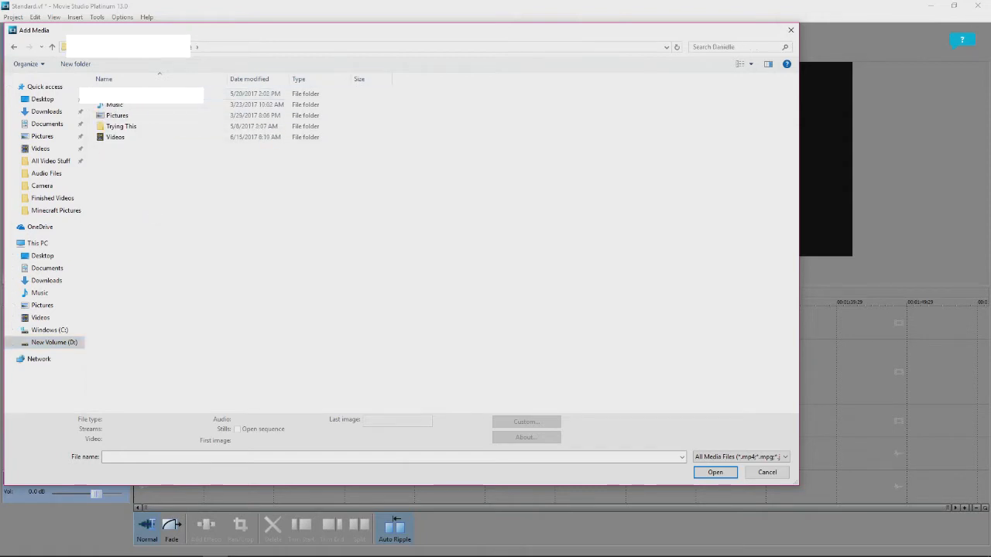
{"action": "left_click", "coordinate": [117, 138]}
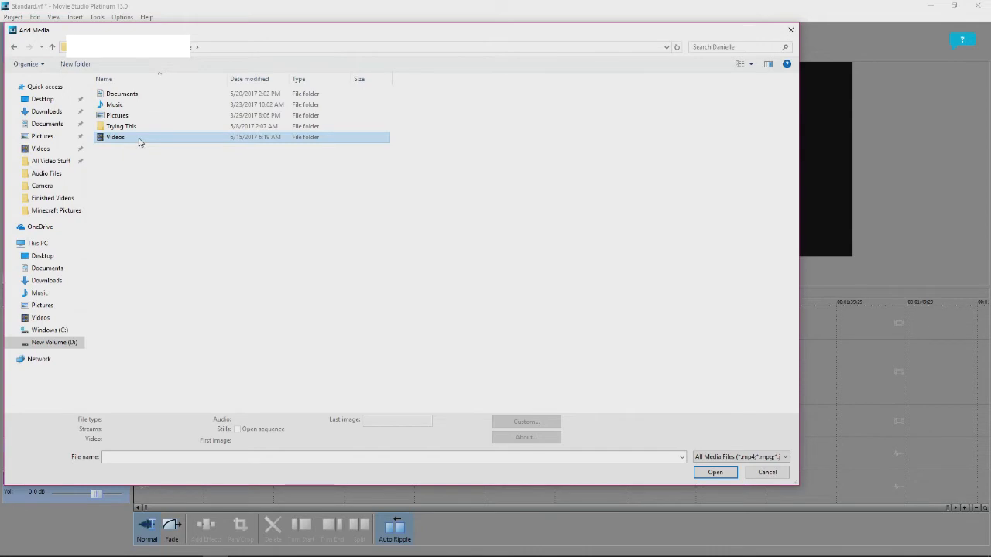
{"action": "double_click", "coordinate": [123, 139]}
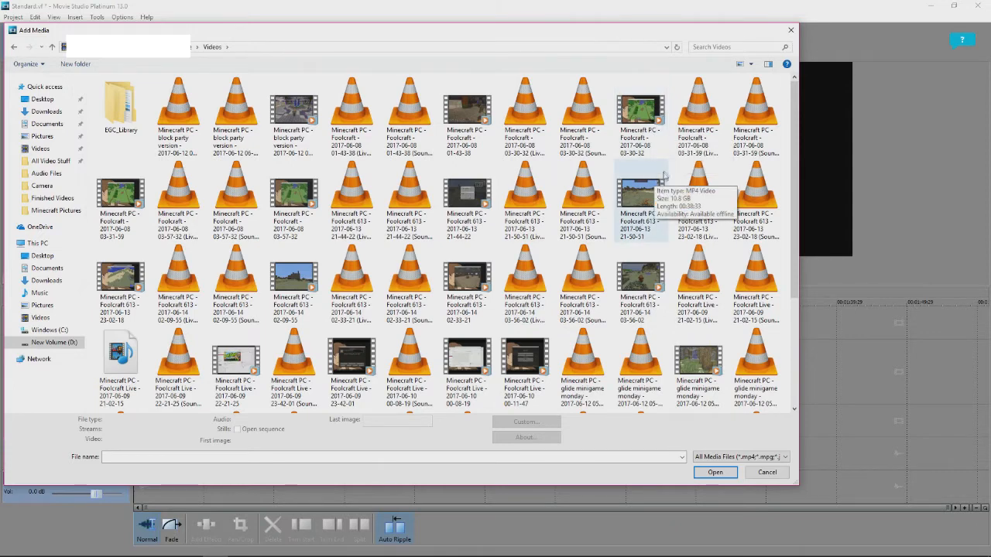
{"action": "scroll", "coordinate": [642, 283], "scroll_direction": "down", "scroll_amount": 2}
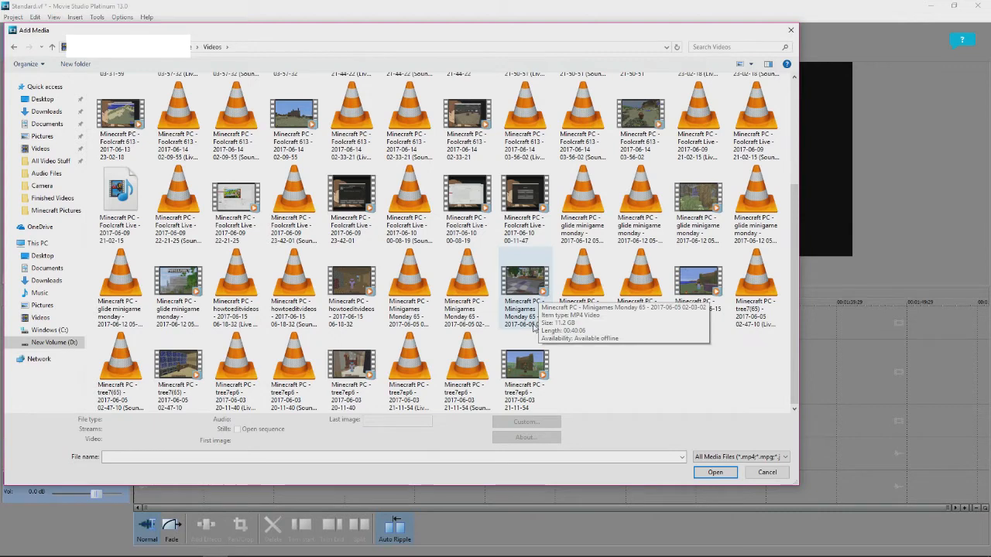
{"action": "double_click", "coordinate": [699, 287]}
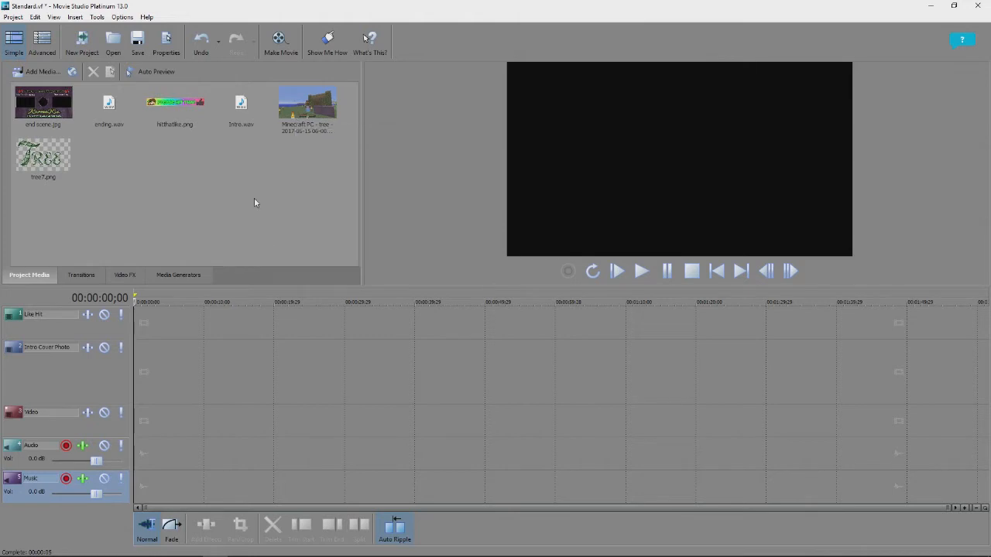
{"action": "left_click", "coordinate": [319, 107]}
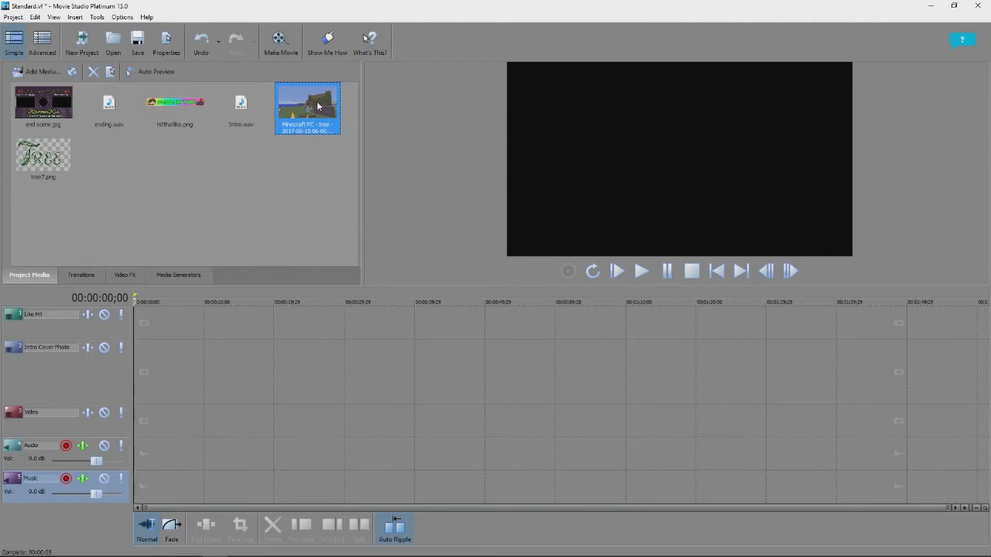
{"action": "left_click_drag", "start_coordinate": [312, 106], "coordinate": [310, 128]}
{"action": "left_click", "coordinate": [56, 335]}
{"action": "right_click", "coordinate": [86, 334]}
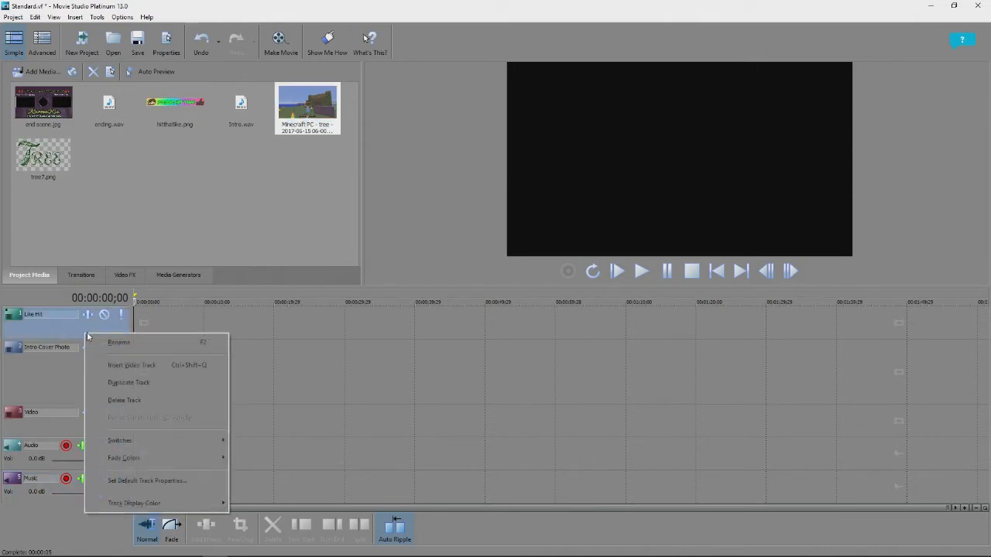
{"action": "left_click", "coordinate": [47, 329]}
{"action": "left_click", "coordinate": [52, 396]}
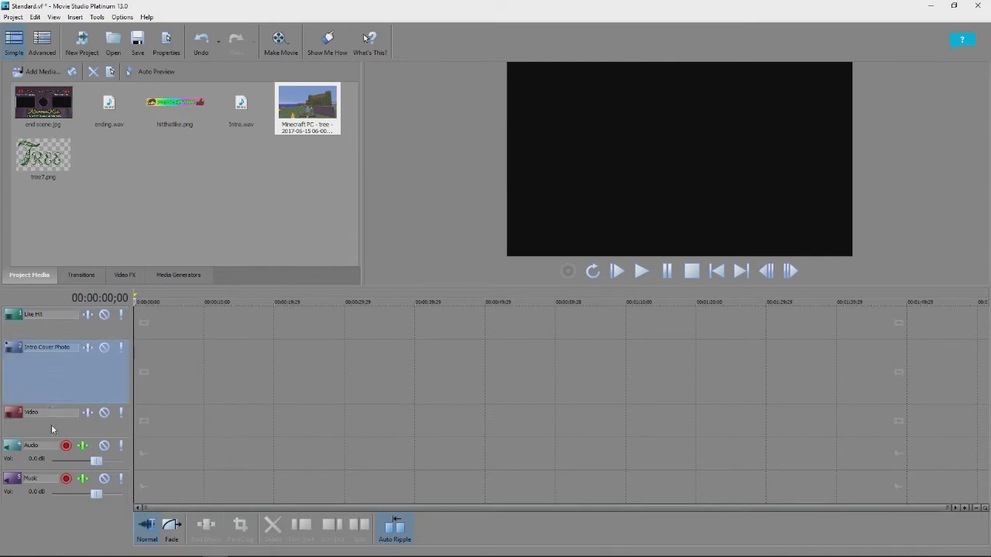
{"action": "left_click", "coordinate": [83, 327]}
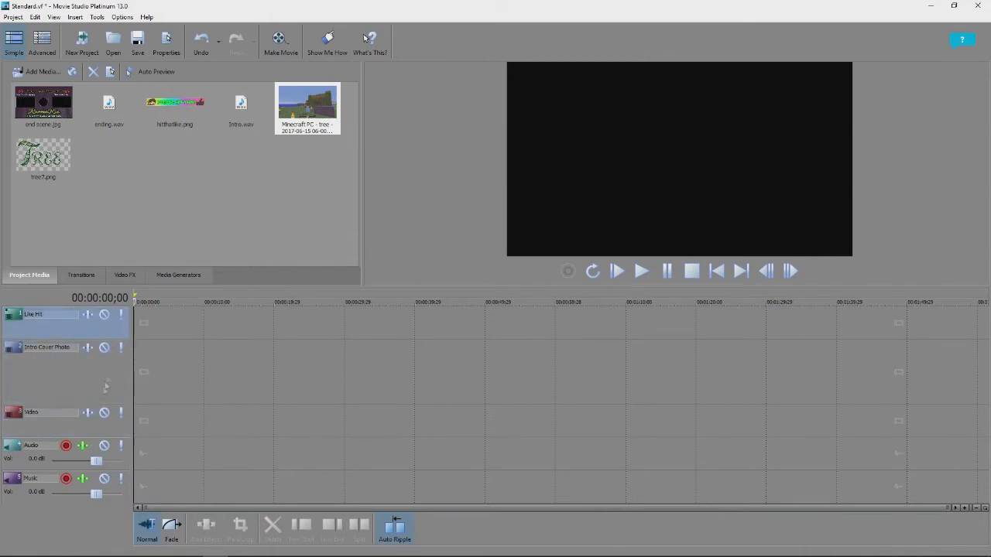
{"action": "left_click", "coordinate": [106, 386]}
{"action": "left_click", "coordinate": [103, 430]}
{"action": "left_click", "coordinate": [109, 354]}
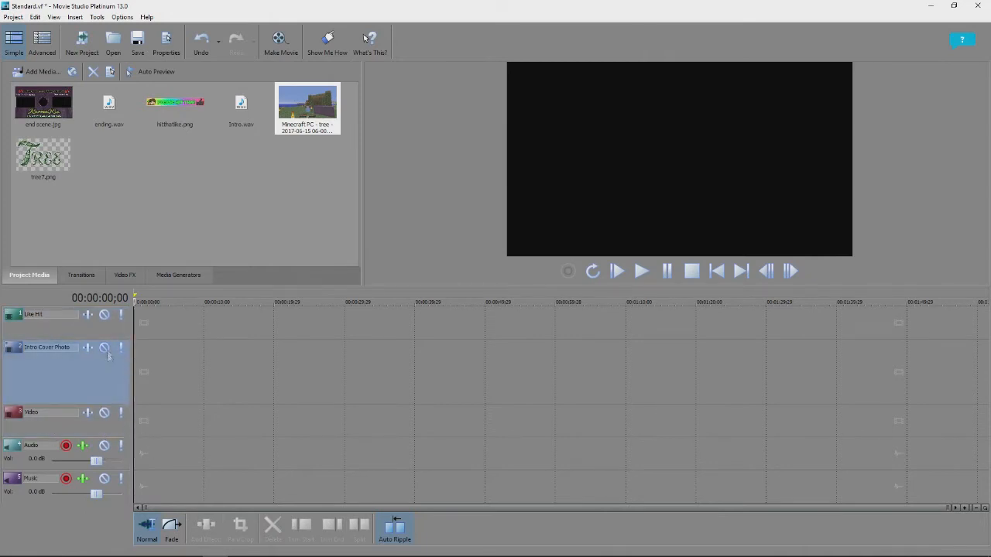
{"action": "right_click", "coordinate": [101, 331]}
{"action": "left_click", "coordinate": [86, 332]}
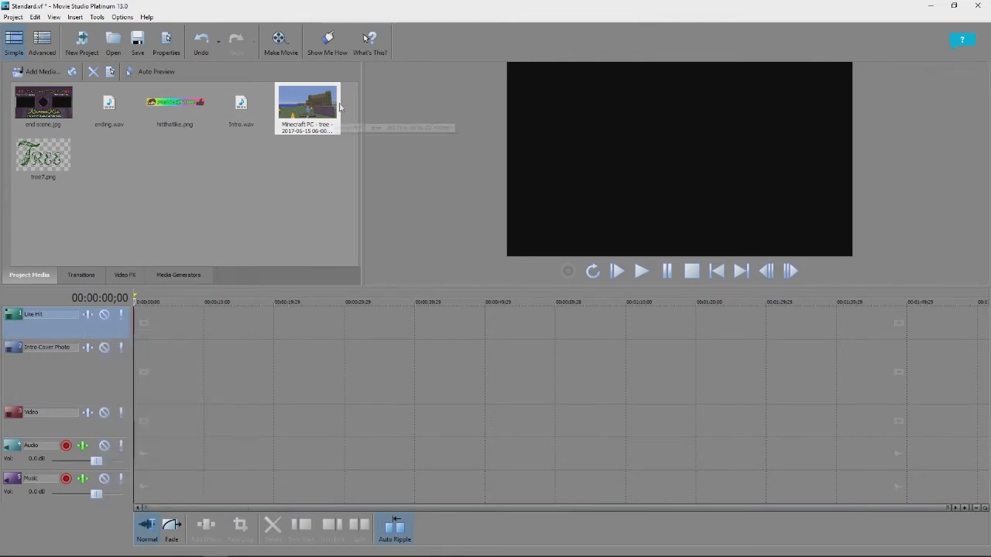
Step: Place the Minecraft PC - tree recording at the start of the Video track, with its sound on the Audio track
{"action": "left_click_drag", "start_coordinate": [311, 106], "coordinate": [72, 422]}
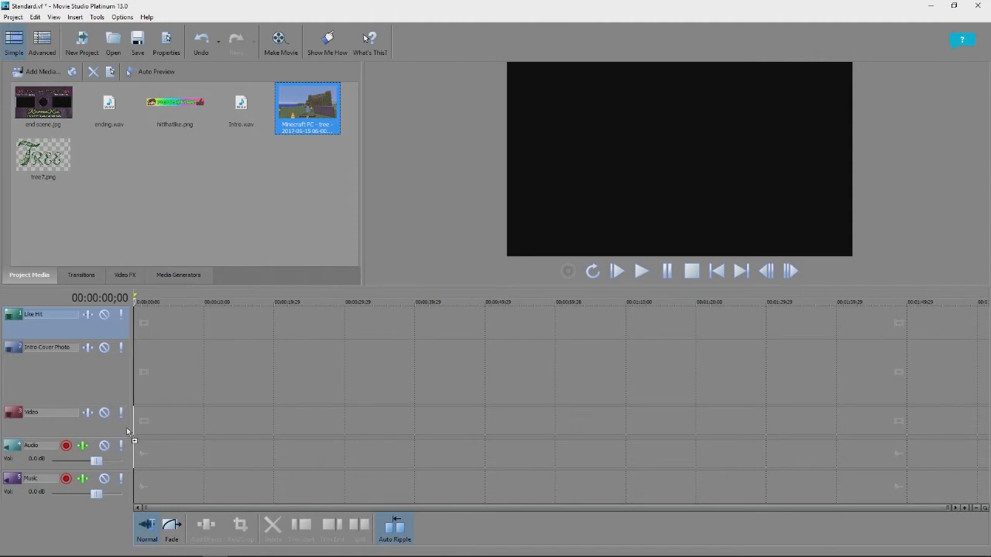
{"action": "left_click_drag", "start_coordinate": [144, 425], "coordinate": [135, 427]}
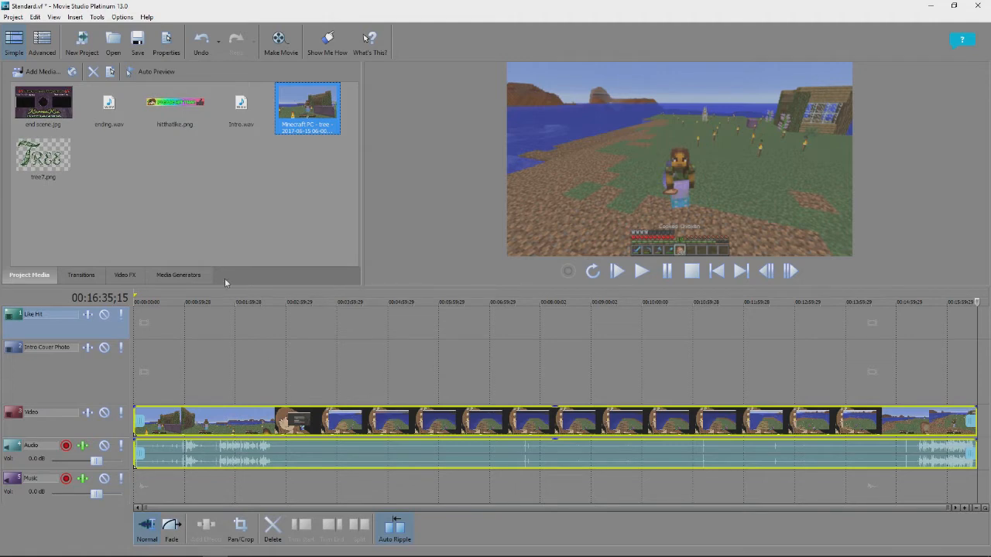
{"action": "scroll", "coordinate": [274, 416], "scroll_direction": "up", "scroll_amount": 2}
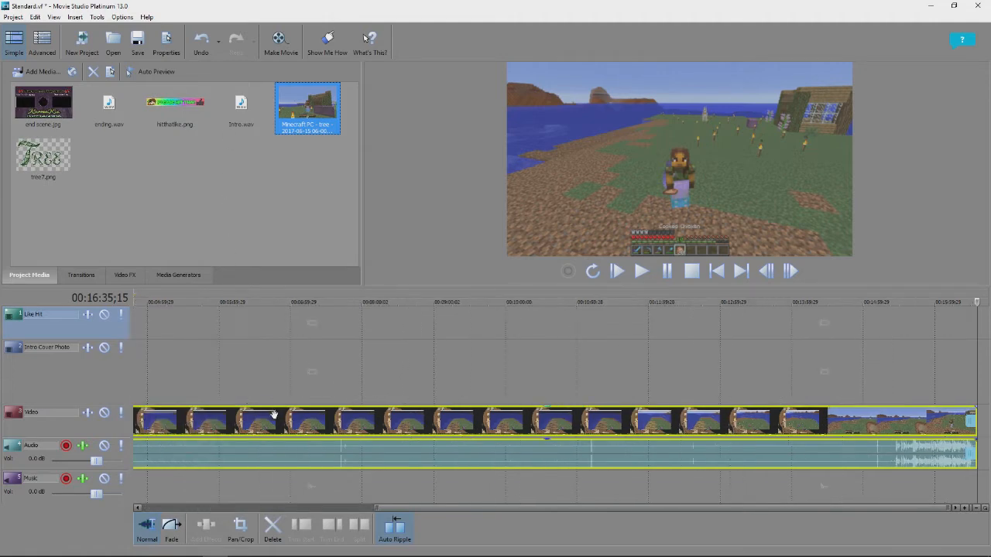
{"action": "scroll", "coordinate": [325, 362], "scroll_direction": "down", "scroll_amount": 3}
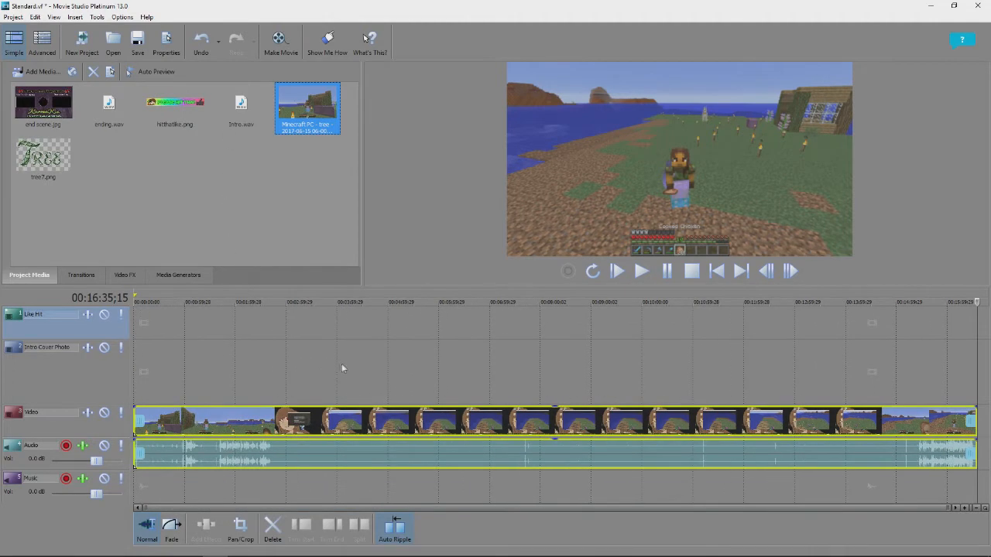
Step: Find where the main speech begins by its waveform and playback, and split the footage there at 00:01:42;04
{"action": "left_click", "coordinate": [178, 370]}
{"action": "left_click", "coordinate": [150, 356]}
{"action": "left_click_drag", "start_coordinate": [151, 356], "coordinate": [177, 360]}
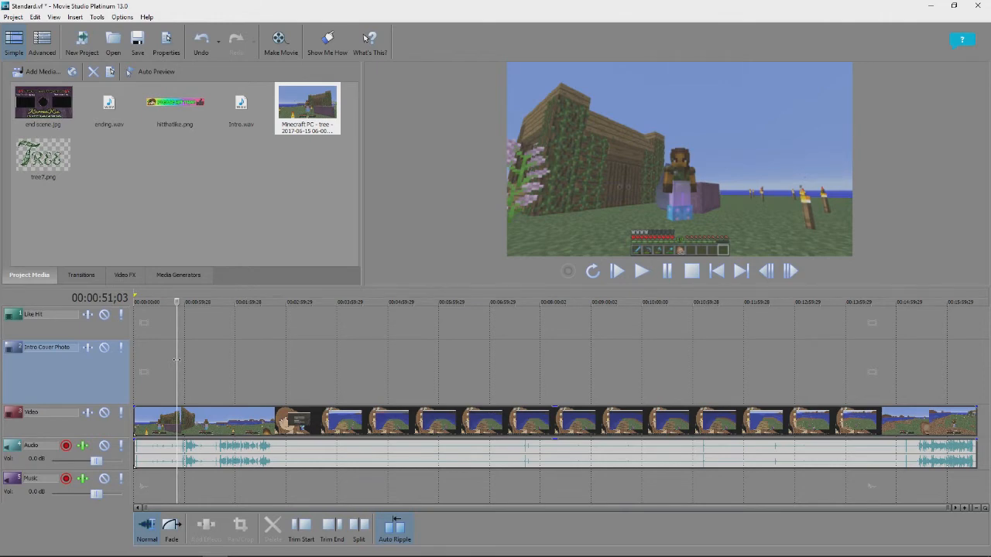
{"action": "scroll", "coordinate": [196, 371], "scroll_direction": "up", "scroll_amount": 6}
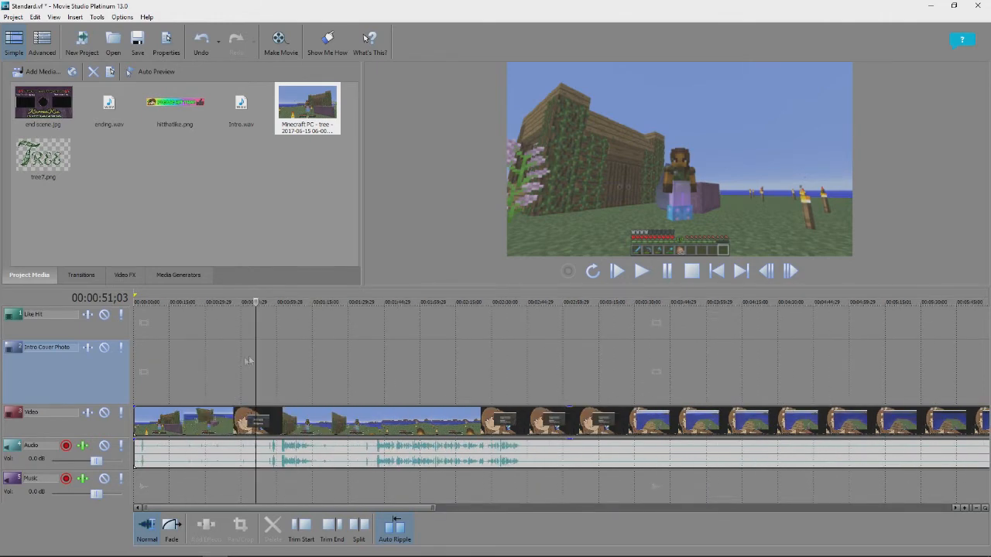
{"action": "left_click_drag", "start_coordinate": [288, 353], "coordinate": [376, 359]}
{"action": "left_click", "coordinate": [641, 271]}
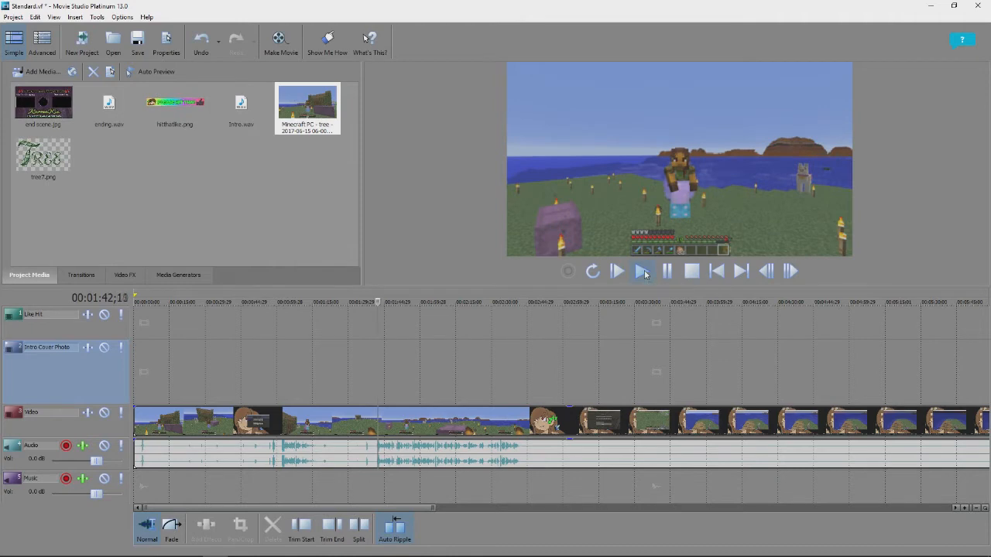
{"action": "left_click", "coordinate": [691, 272]}
{"action": "scroll", "coordinate": [409, 382], "scroll_direction": "up", "scroll_amount": 3}
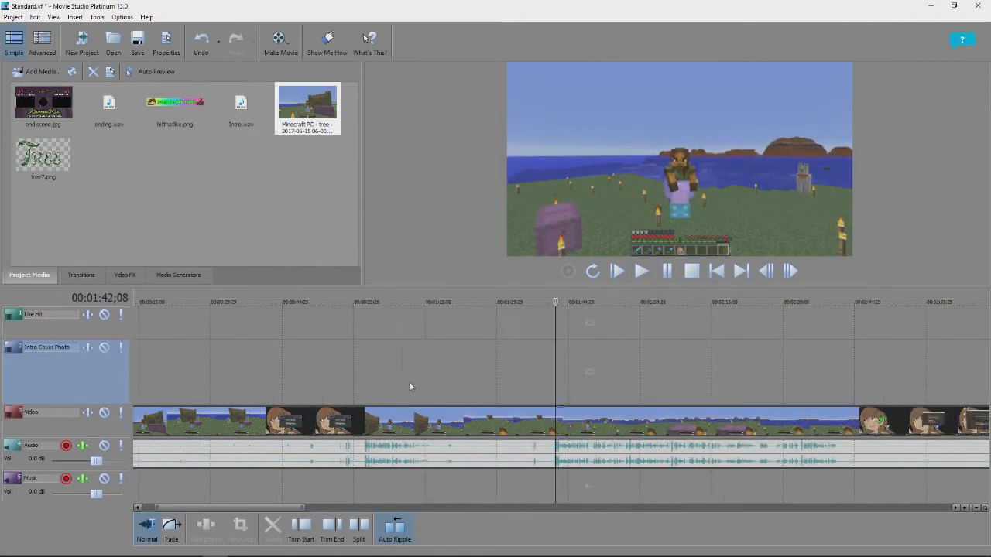
{"action": "left_click_drag", "start_coordinate": [555, 358], "coordinate": [552, 353]}
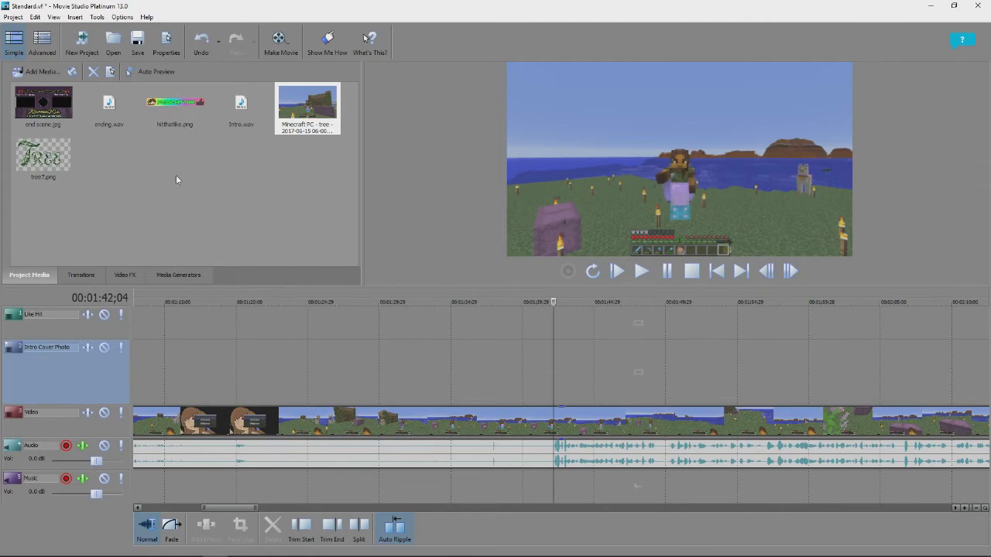
{"action": "left_click", "coordinate": [359, 528]}
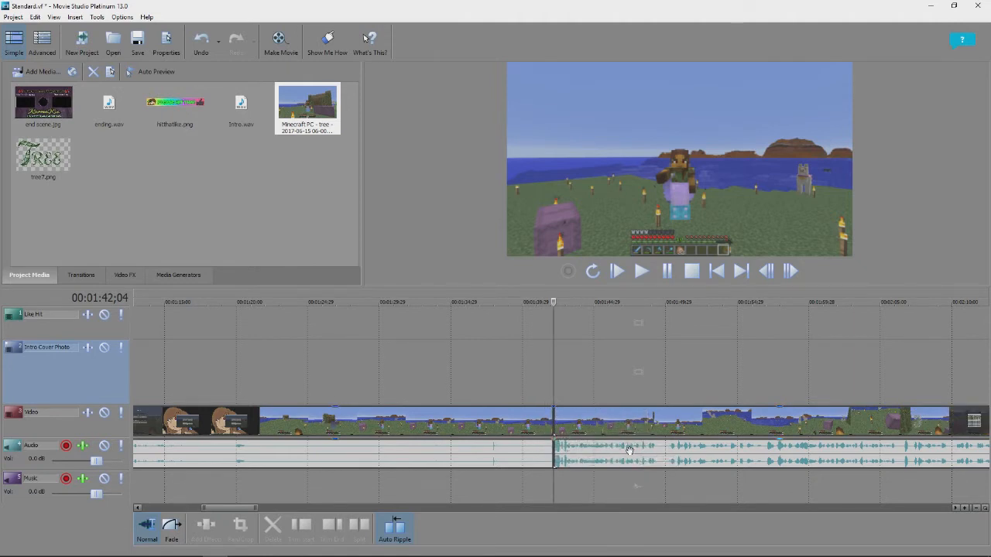
Step: Lay Intro.wav on the Music track across the cut as a length guide and split the footage at its start, 00:01:35;09
{"action": "left_click_drag", "start_coordinate": [241, 106], "coordinate": [460, 497]}
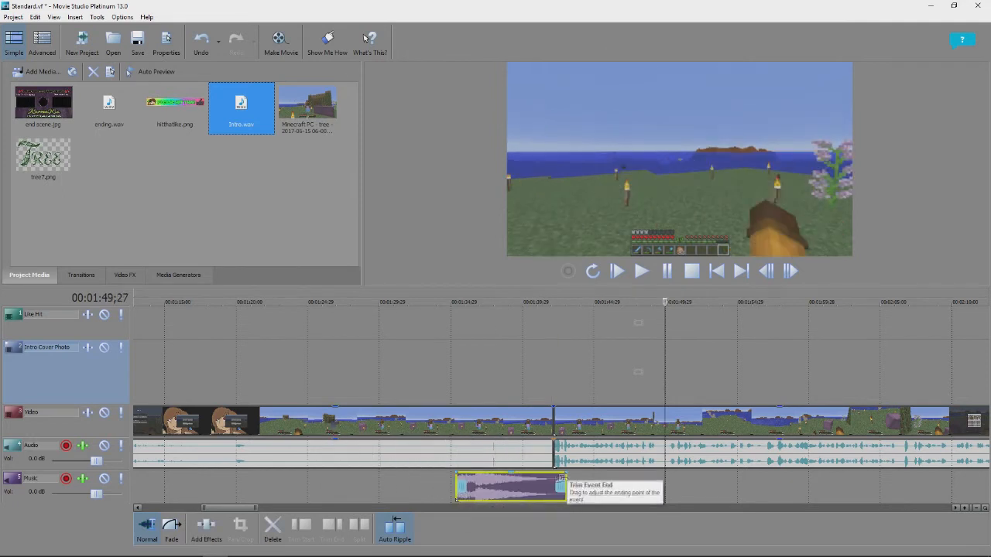
{"action": "left_click", "coordinate": [457, 387]}
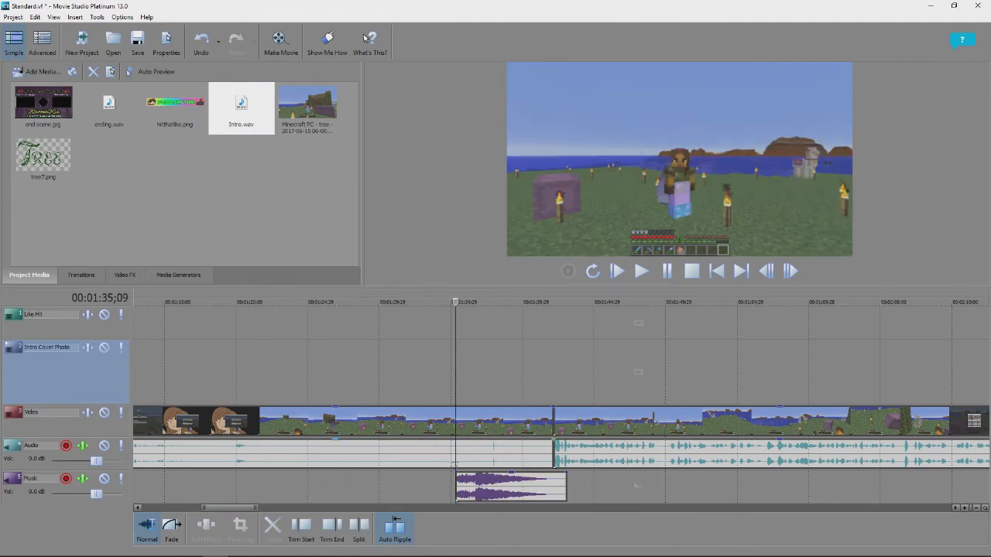
{"action": "left_click", "coordinate": [364, 527]}
Step: Delete the Intro.wav event from the Music track and the unneeded footage before the 00:01:35;09 split
{"action": "left_click", "coordinate": [526, 490]}
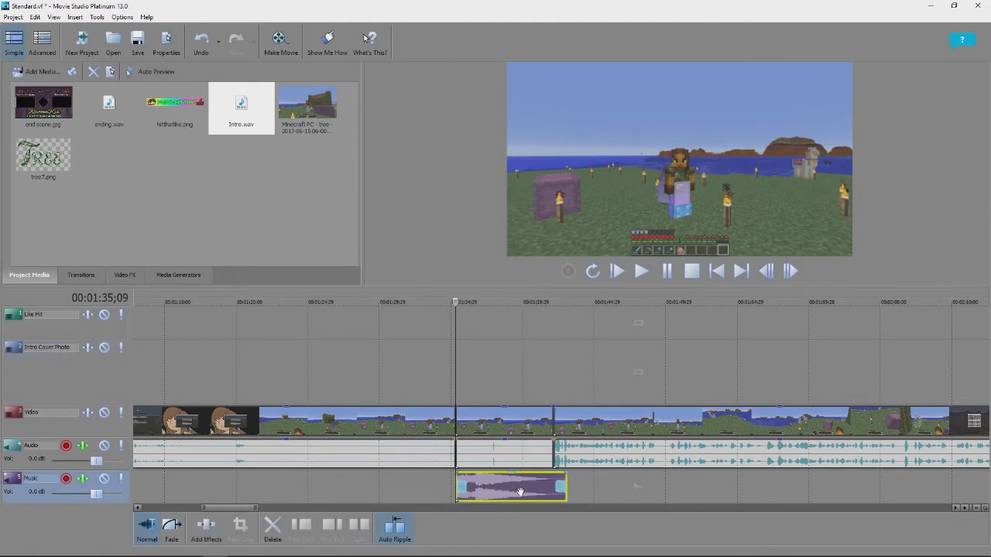
{"action": "key", "text": "Delete"}
{"action": "left_click", "coordinate": [358, 430]}
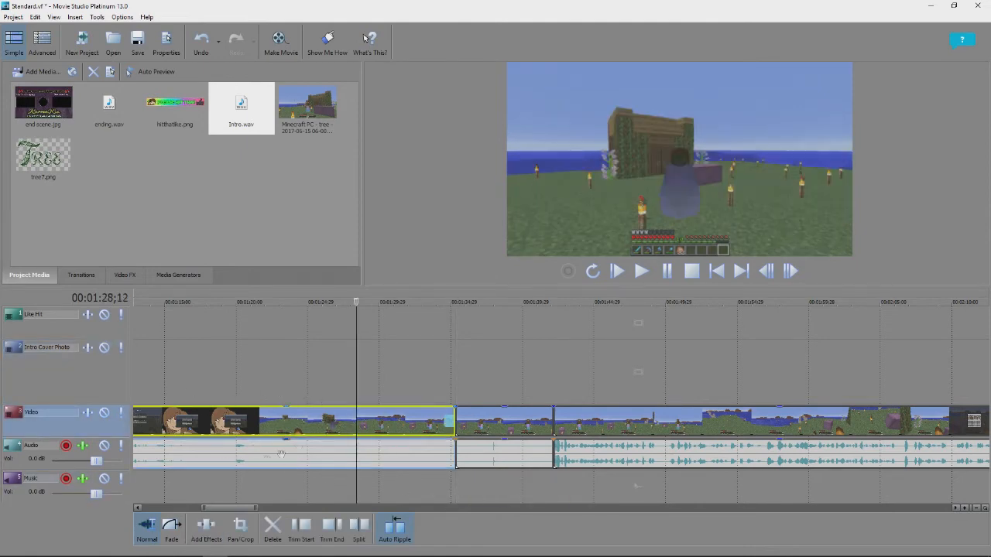
{"action": "left_click", "coordinate": [245, 337]}
{"action": "left_click_drag", "start_coordinate": [245, 338], "coordinate": [461, 338]}
{"action": "key", "text": "Delete"}
{"action": "scroll", "coordinate": [301, 356], "scroll_direction": "down", "scroll_amount": 5}
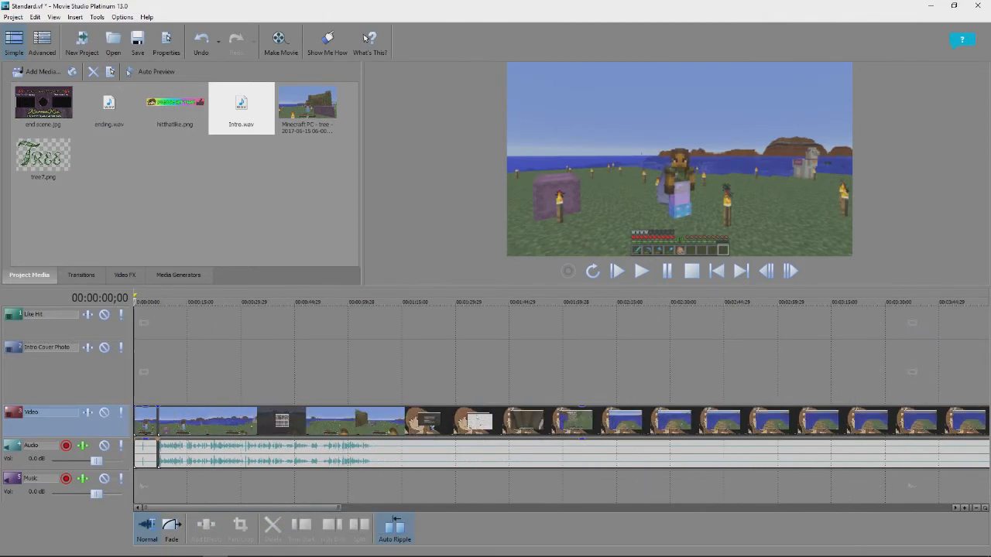
Step: Select the short opening segment on the Video track and turn off Auto Ripple
{"action": "left_click", "coordinate": [394, 527]}
{"action": "scroll", "coordinate": [372, 449], "scroll_direction": "up", "scroll_amount": 3}
{"action": "mouse_move", "coordinate": [357, 420]}
{"action": "left_mouse_down"}
{"action": "mouse_move", "coordinate": [624, 424]}
{"action": "mouse_move", "coordinate": [358, 424]}
{"action": "left_mouse_up"}
{"action": "left_click_drag", "start_coordinate": [167, 420], "coordinate": [141, 424]}
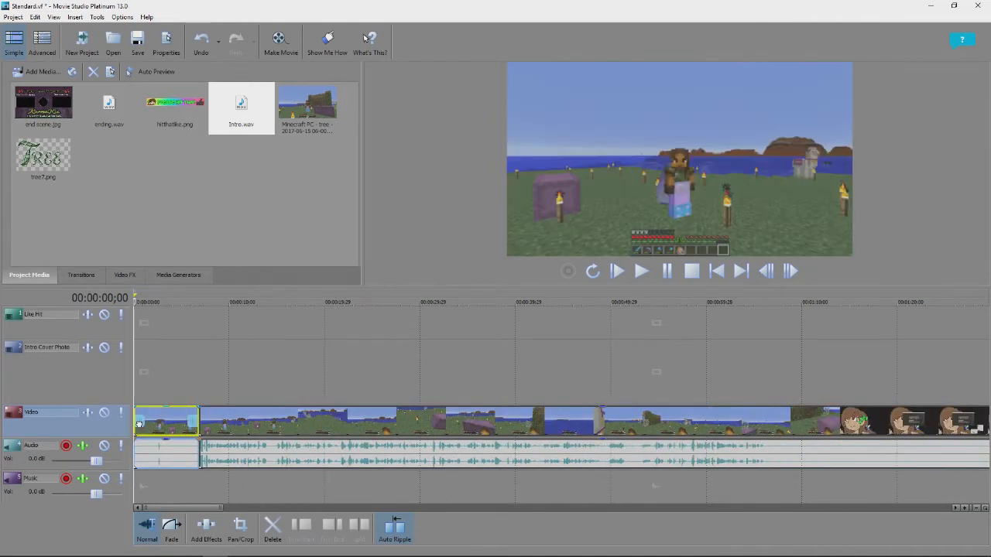
{"action": "left_click", "coordinate": [408, 541]}
Step: In the Advanced layout, remove the short opening segment's audio from its group with the video and delete that audio
{"action": "left_click", "coordinate": [44, 39]}
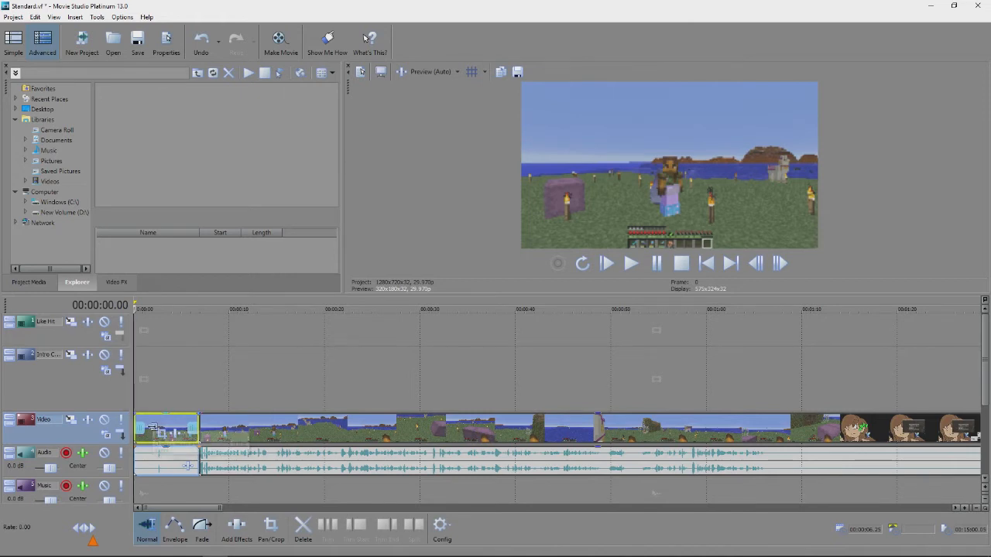
{"action": "right_click", "coordinate": [173, 455]}
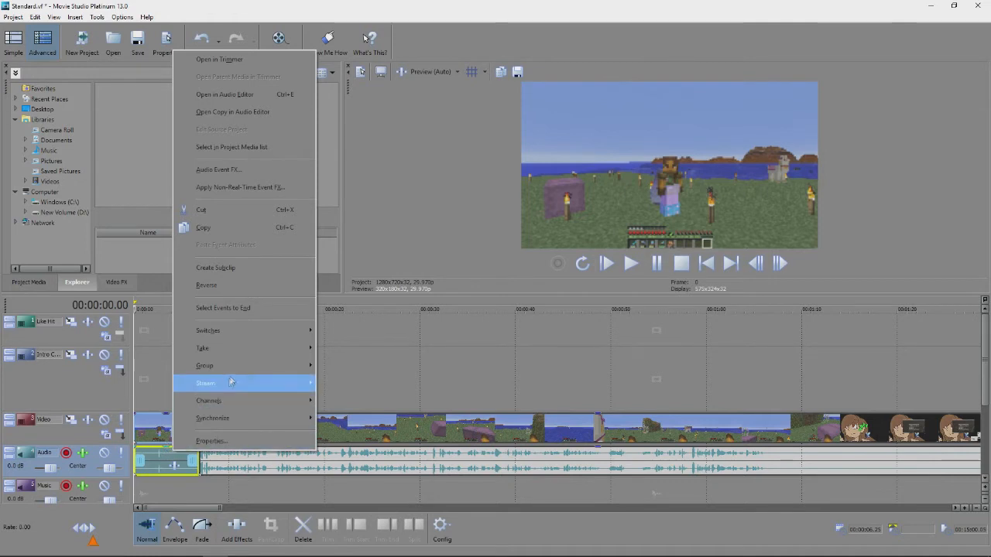
{"action": "mouse_move", "coordinate": [236, 368]}
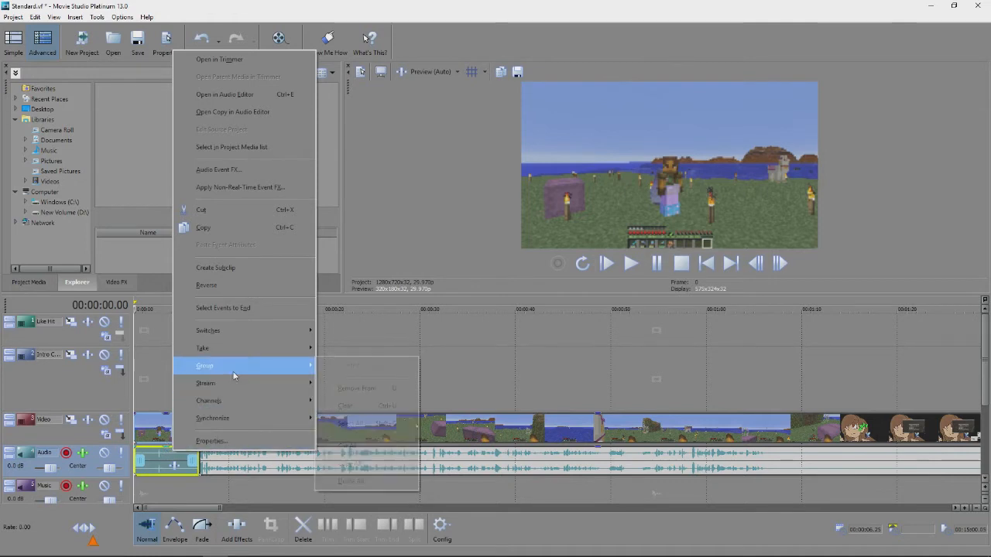
{"action": "left_click", "coordinate": [367, 393]}
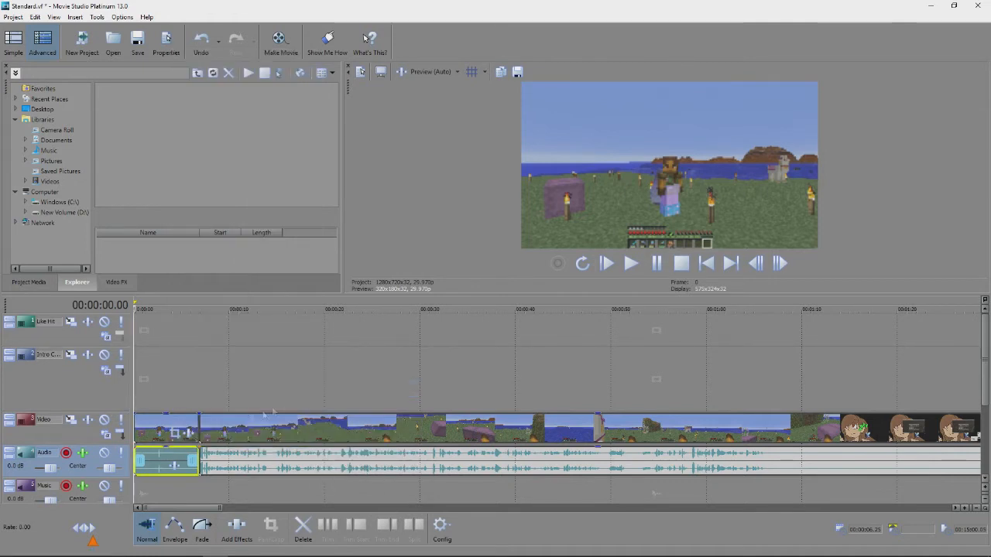
{"action": "left_click", "coordinate": [155, 460]}
{"action": "key", "text": "Delete"}
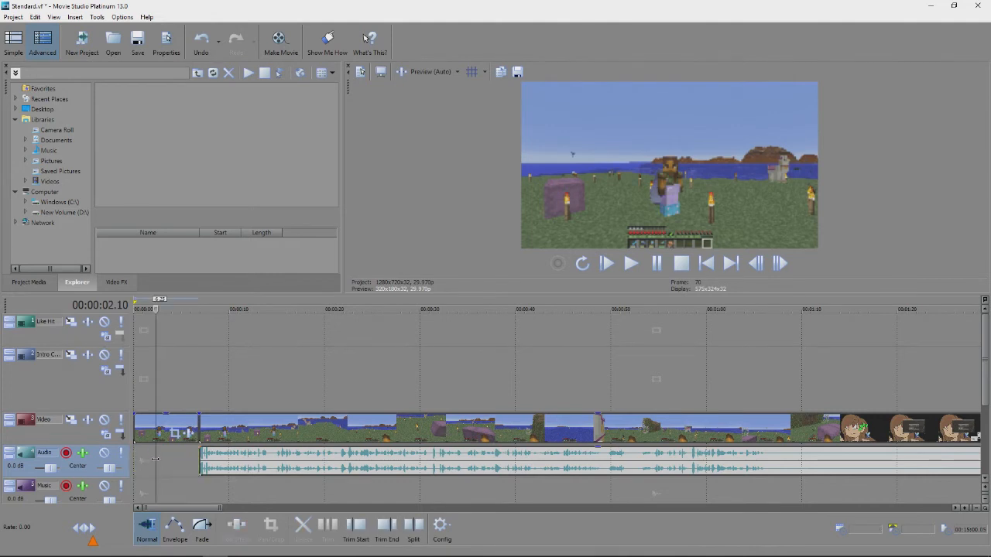
Step: Return to the Simple layout and lay Intro.wav at the very start of the Music track
{"action": "scroll", "coordinate": [170, 449], "scroll_direction": "up", "scroll_amount": 2}
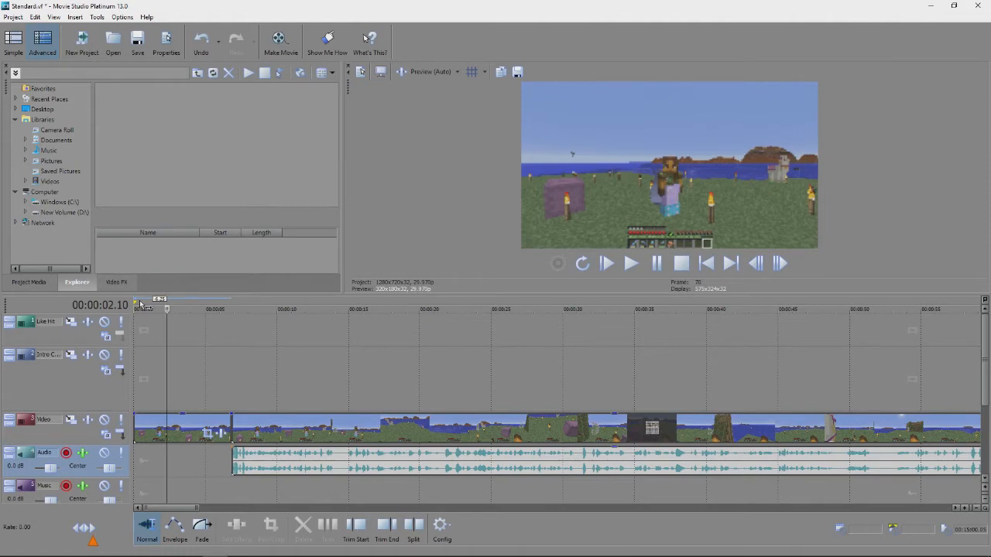
{"action": "left_click", "coordinate": [13, 38]}
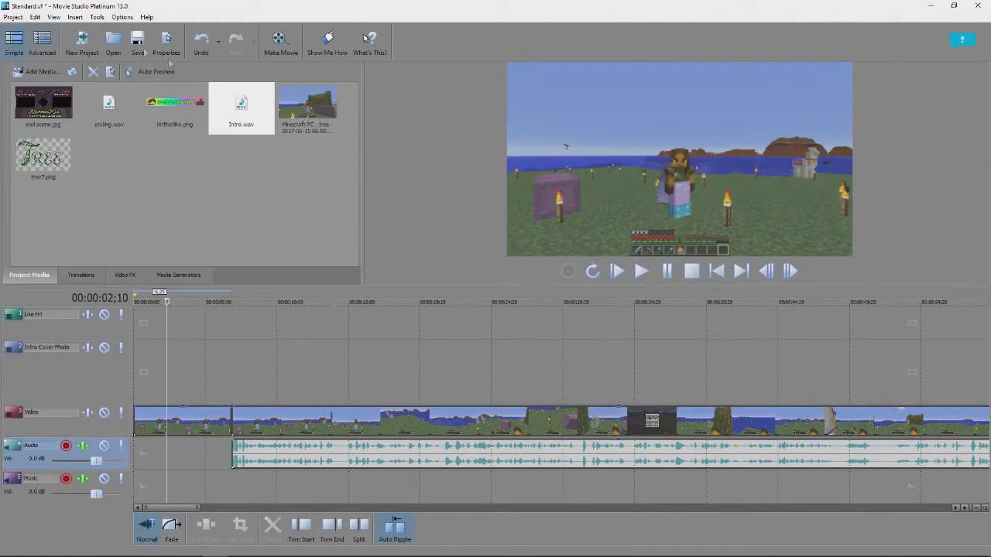
{"action": "left_click_drag", "start_coordinate": [229, 138], "coordinate": [141, 489]}
Step: Place tree7.png on the Intro Cover Photo track and trim it to span exactly the silent opening segment
{"action": "left_click_drag", "start_coordinate": [56, 154], "coordinate": [147, 371]}
{"action": "left_click_drag", "start_coordinate": [210, 368], "coordinate": [231, 369]}
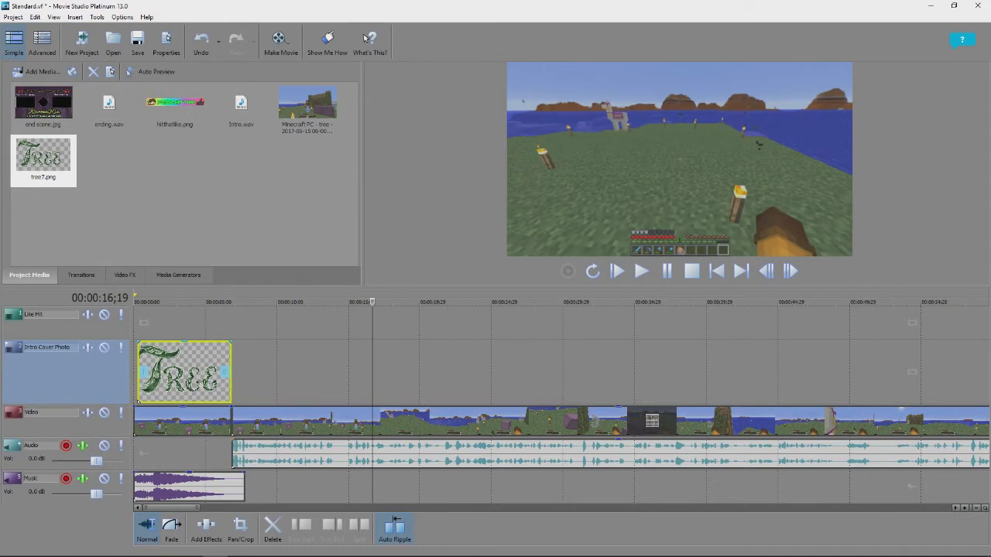
{"action": "left_click_drag", "start_coordinate": [139, 370], "coordinate": [231, 365]}
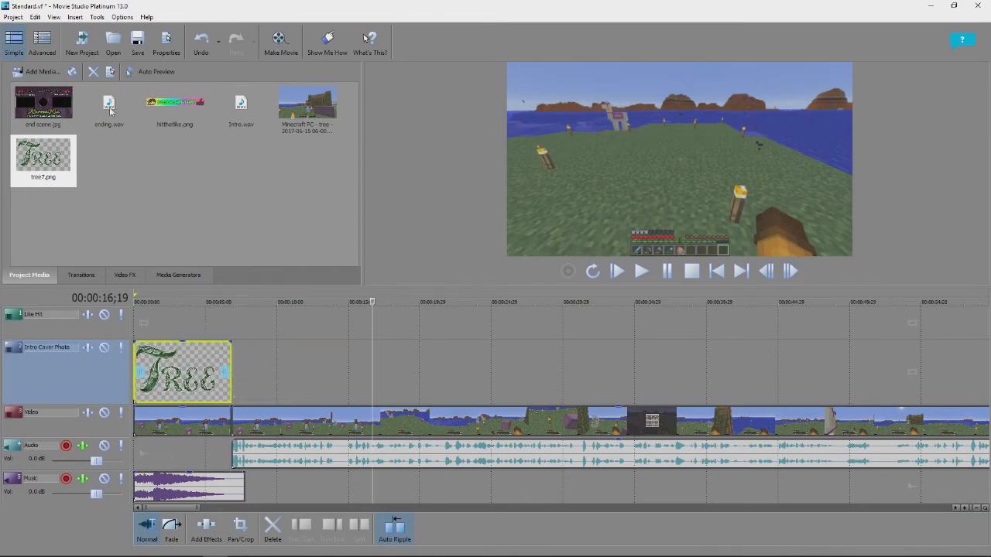
Step: Place hitthatlike.png on the Like Hit track, spanning from about 2 s to about 11 s
{"action": "left_click_drag", "start_coordinate": [175, 109], "coordinate": [161, 331]}
{"action": "left_click_drag", "start_coordinate": [226, 329], "coordinate": [279, 329]}
{"action": "left_click_drag", "start_coordinate": [161, 317], "coordinate": [149, 317]}
{"action": "left_click", "coordinate": [203, 326]}
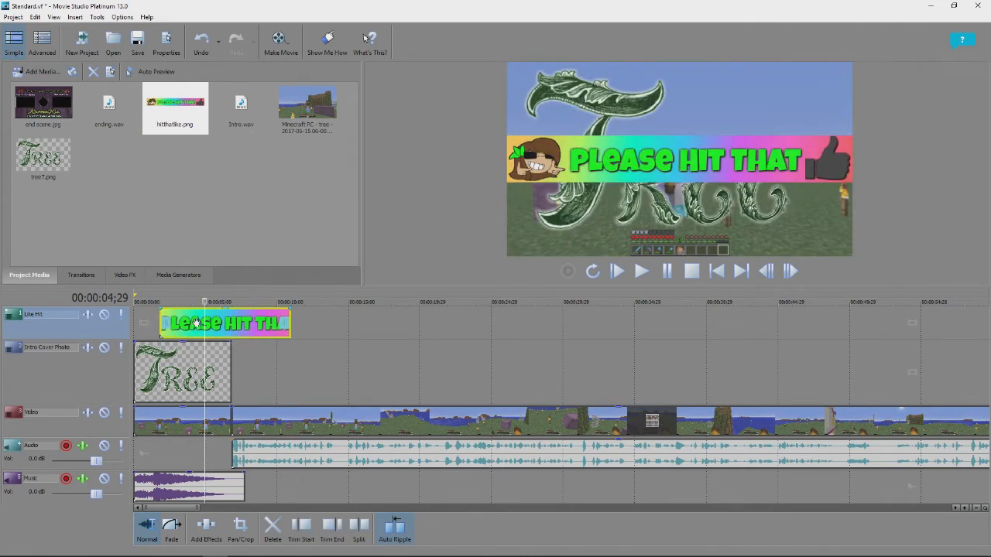
Step: Enlarge the hitthatlike event's Pan/Crop frame upward to a height of 680 so the banner sits small at the bottom of the picture
{"action": "right_click", "coordinate": [195, 323]}
{"action": "left_click", "coordinate": [196, 322]}
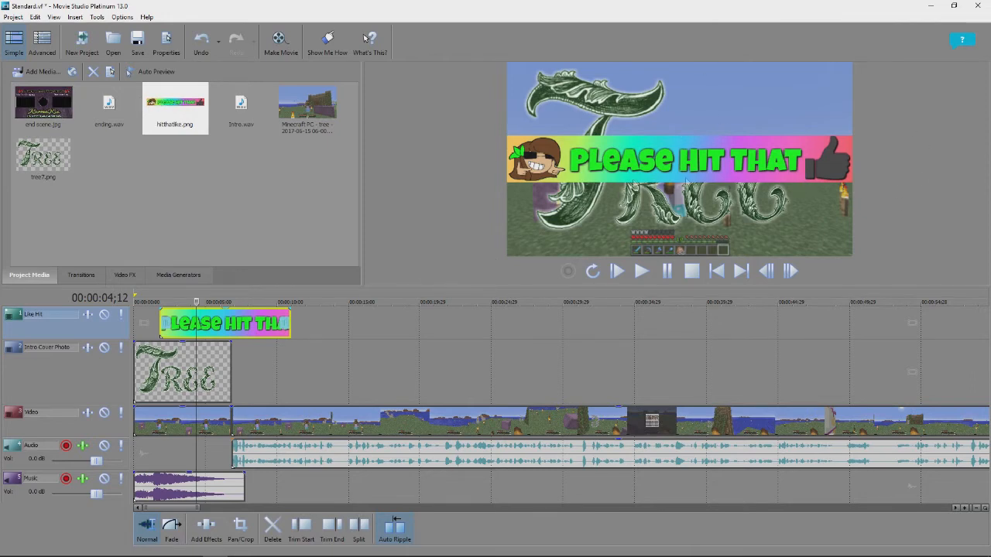
{"action": "right_click", "coordinate": [237, 330]}
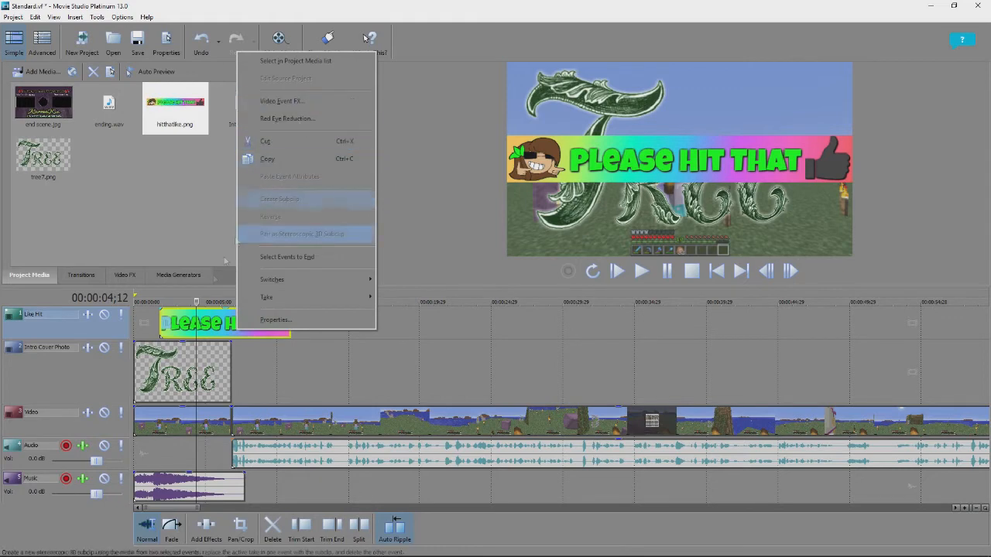
{"action": "right_click", "coordinate": [207, 328]}
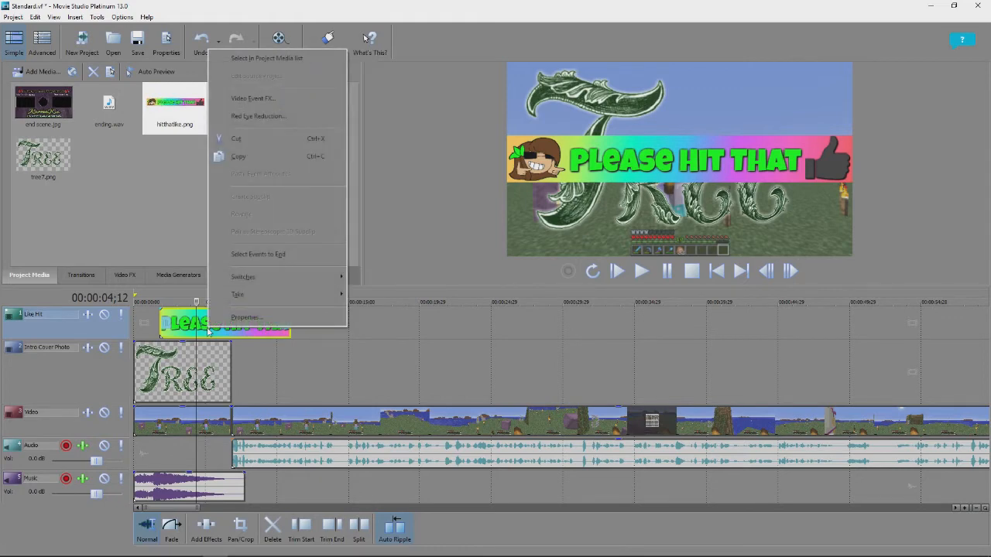
{"action": "left_click", "coordinate": [305, 103]}
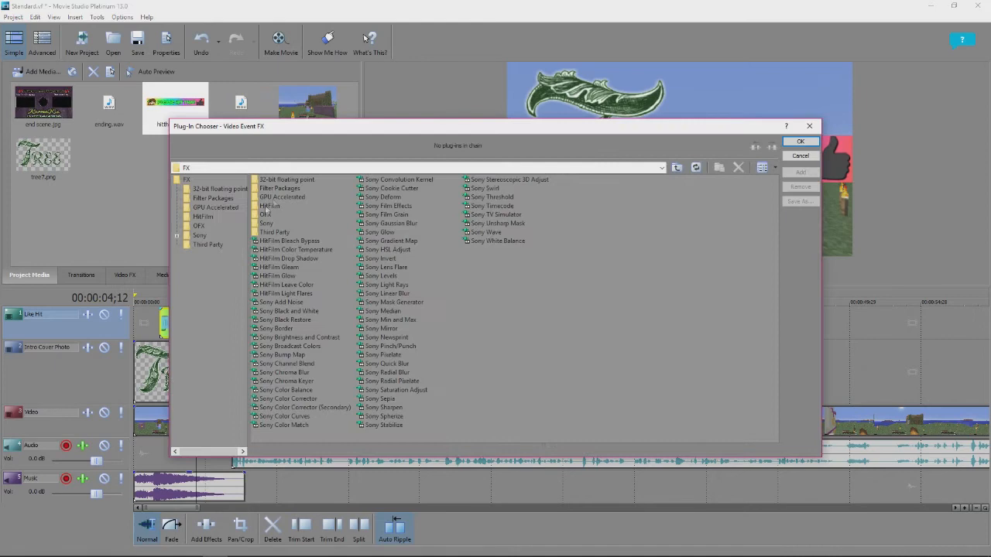
{"action": "left_click", "coordinate": [800, 141]}
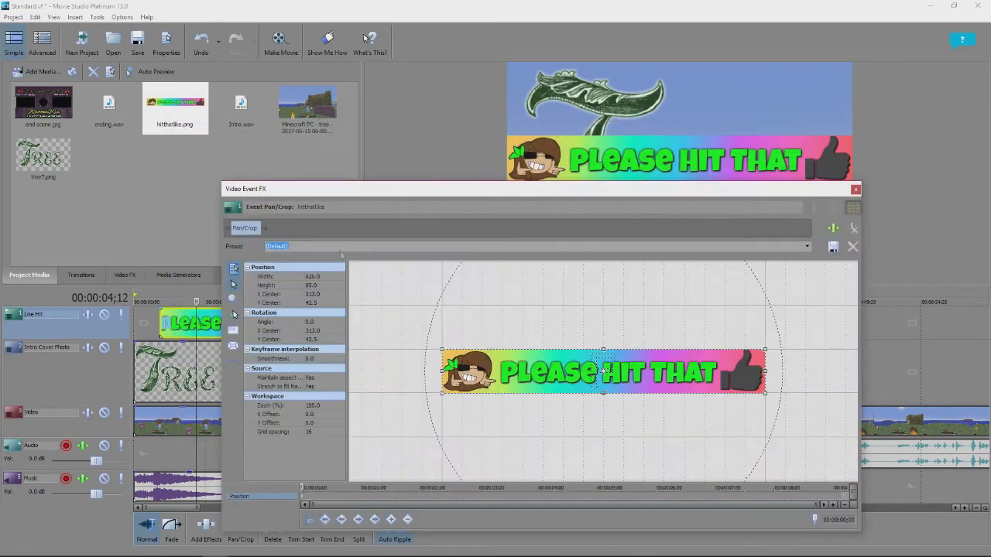
{"action": "left_click_drag", "start_coordinate": [603, 349], "coordinate": [592, 42]}
{"action": "left_click_drag", "start_coordinate": [595, 189], "coordinate": [596, 299]}
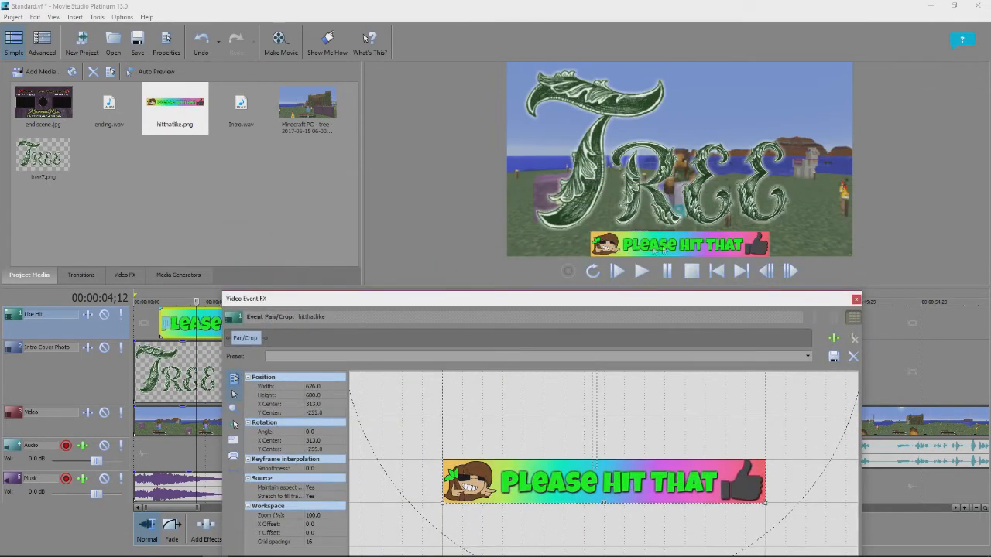
{"action": "left_click", "coordinate": [855, 299]}
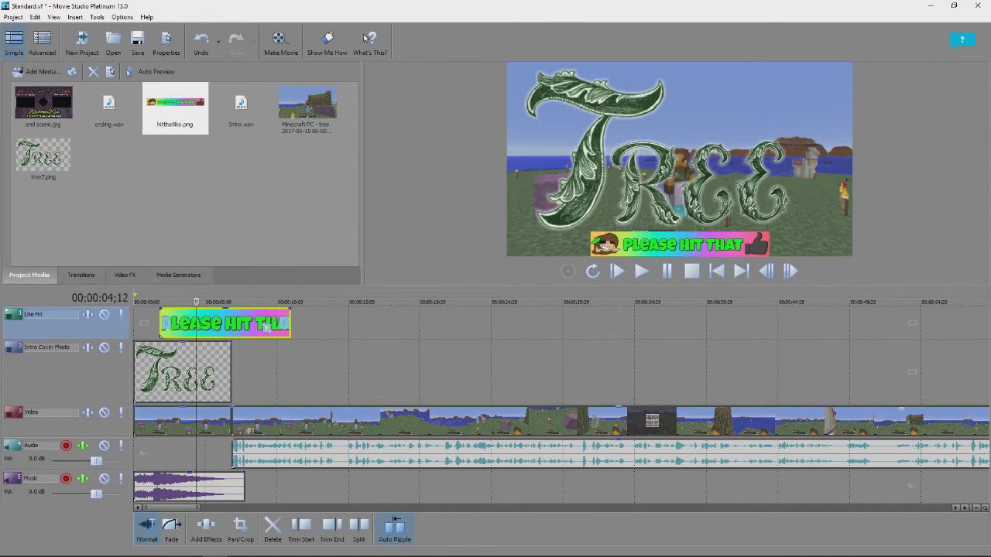
Step: Add a 3D Blinds transition with the Simple preset to the start of the hitthatlike banner
{"action": "left_click", "coordinate": [284, 380]}
{"action": "left_click", "coordinate": [177, 372]}
{"action": "left_click", "coordinate": [73, 277]}
{"action": "left_click", "coordinate": [44, 277]}
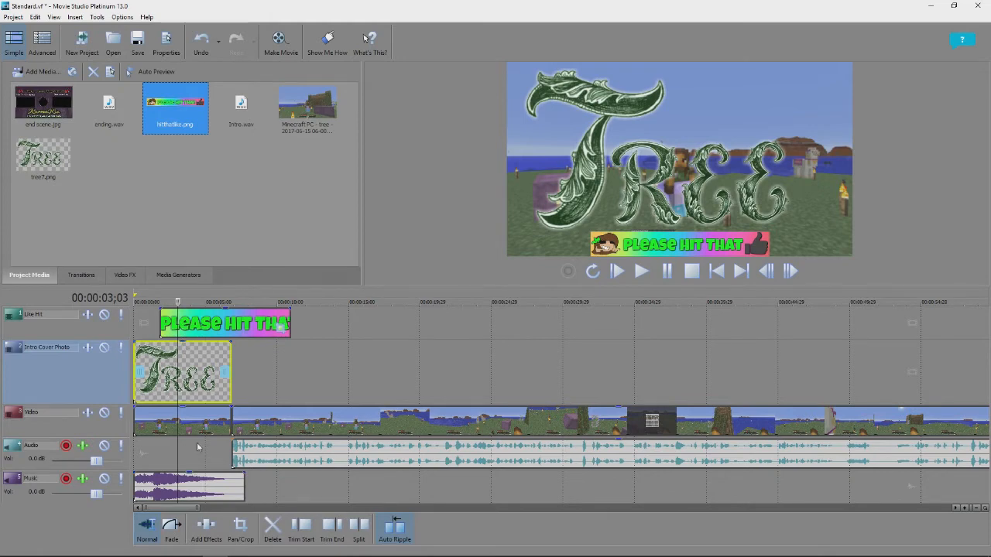
{"action": "scroll", "coordinate": [254, 346], "scroll_direction": "up", "scroll_amount": 1}
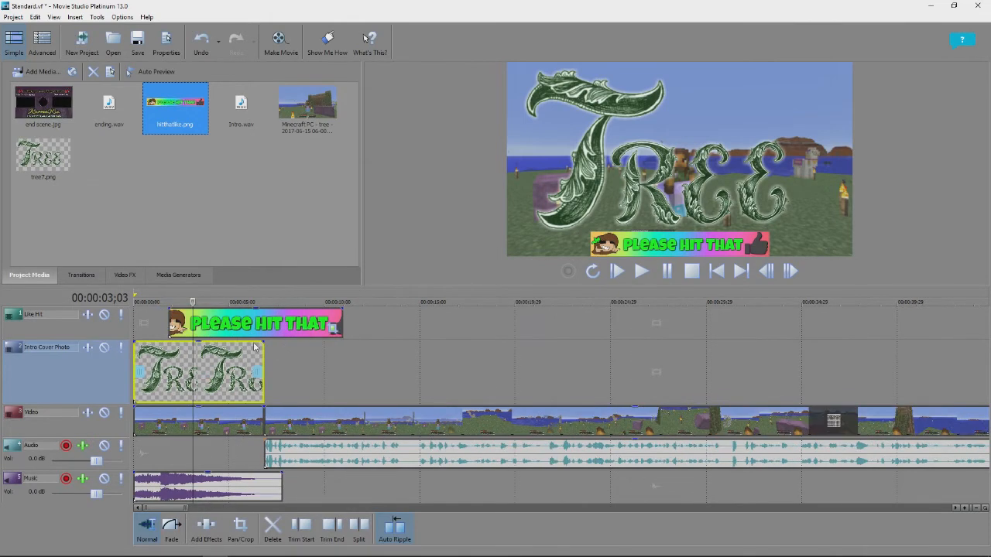
{"action": "left_click", "coordinate": [93, 277]}
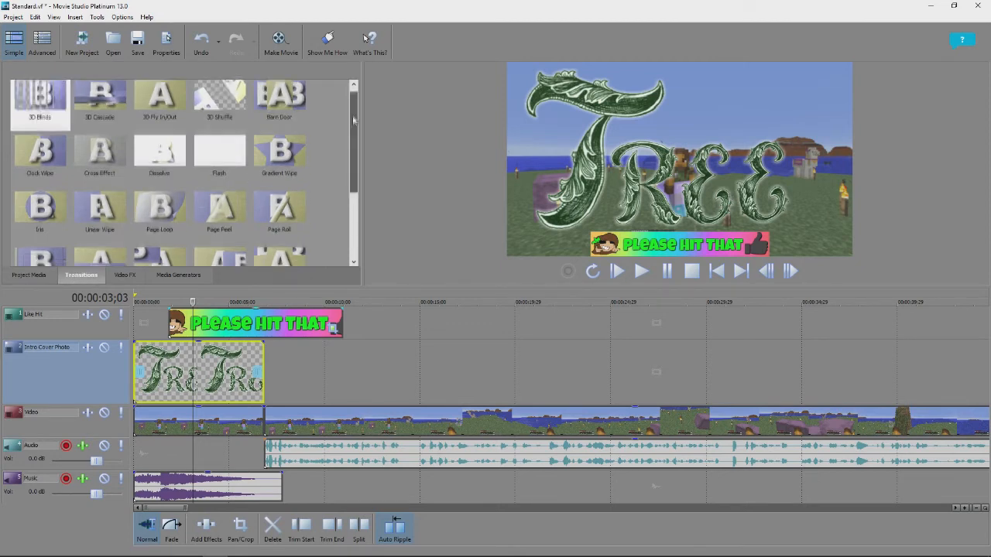
{"action": "scroll", "coordinate": [357, 184], "scroll_direction": "down", "scroll_amount": 2}
{"action": "scroll", "coordinate": [361, 201], "scroll_direction": "up", "scroll_amount": 2}
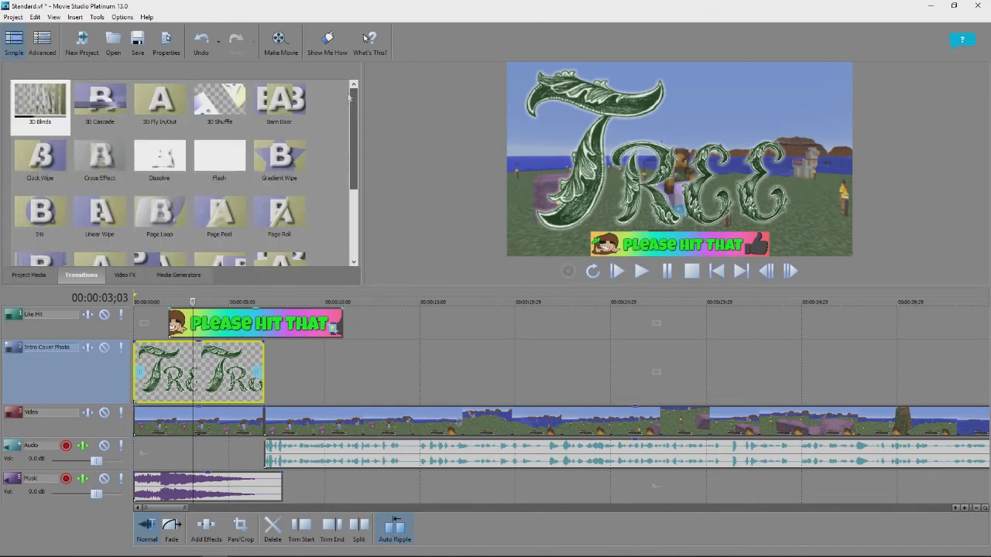
{"action": "left_click", "coordinate": [51, 116]}
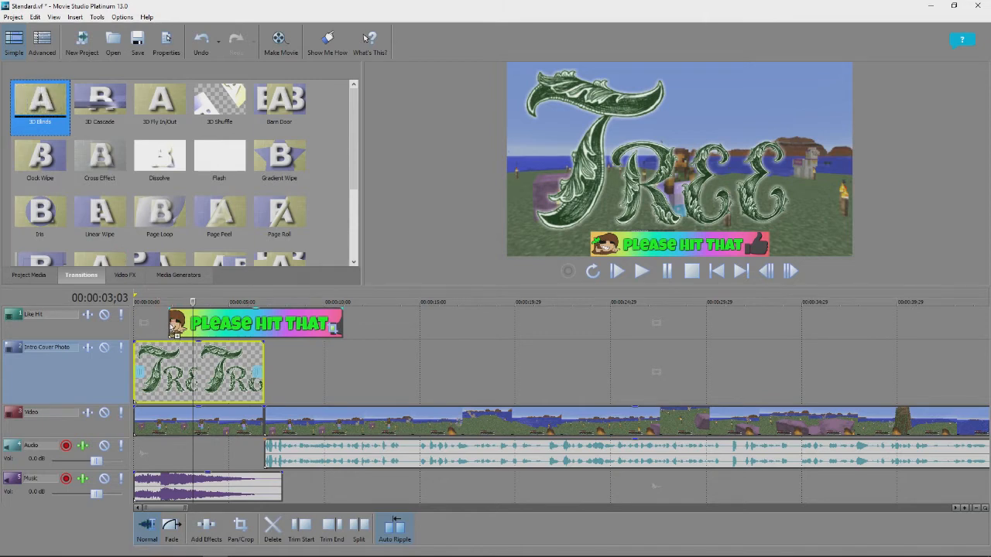
{"action": "left_click_drag", "start_coordinate": [54, 116], "coordinate": [147, 295]}
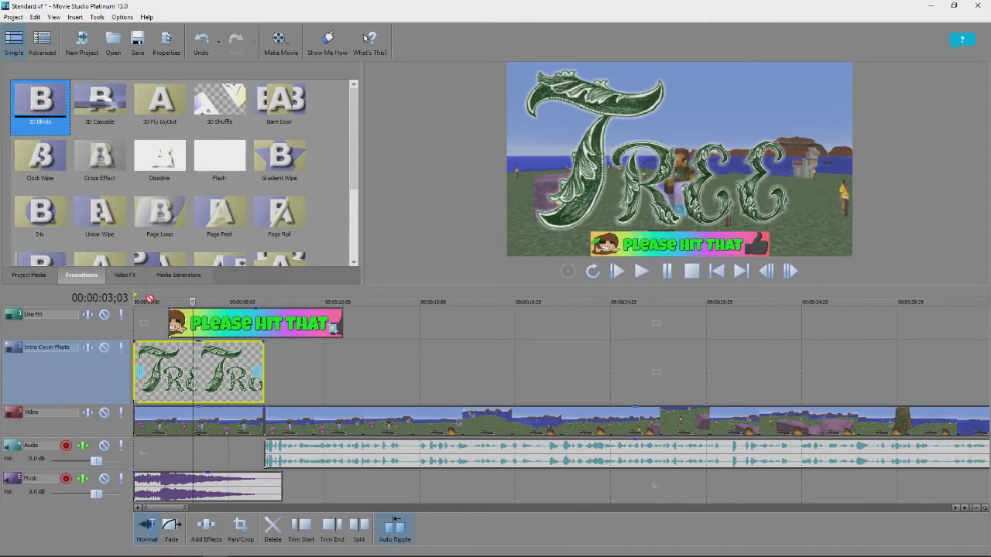
{"action": "left_click_drag", "start_coordinate": [177, 327], "coordinate": [171, 326]}
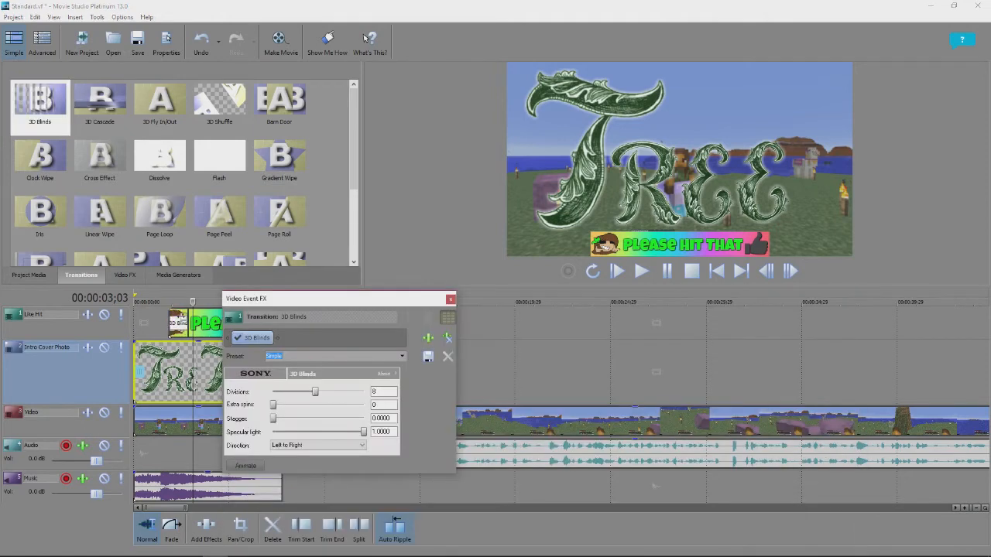
{"action": "left_click", "coordinate": [450, 299]}
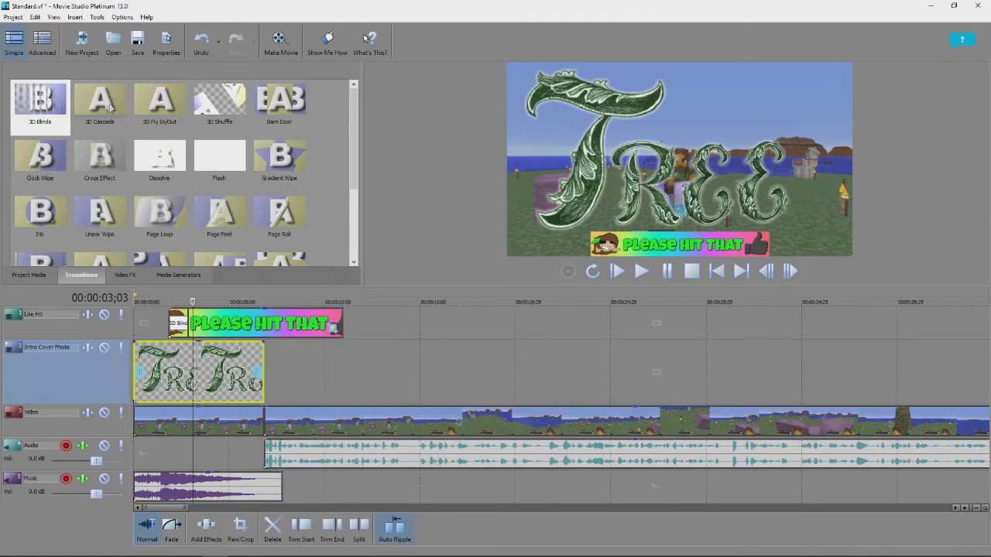
Step: Add a default 3D Fly In/Out transition to the start of the tree7.png image
{"action": "left_click", "coordinate": [163, 96]}
{"action": "left_click_drag", "start_coordinate": [161, 220], "coordinate": [142, 370]}
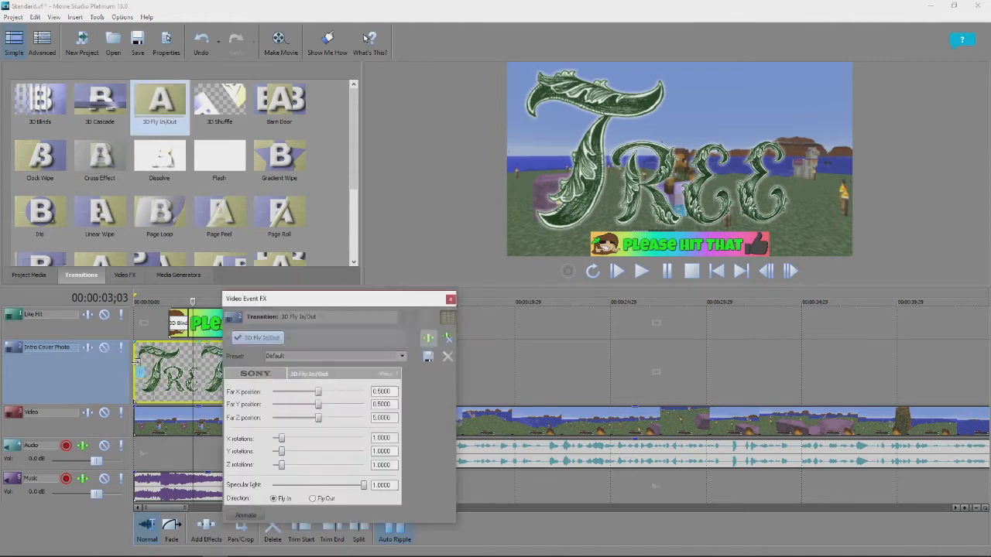
{"action": "left_click", "coordinate": [454, 299]}
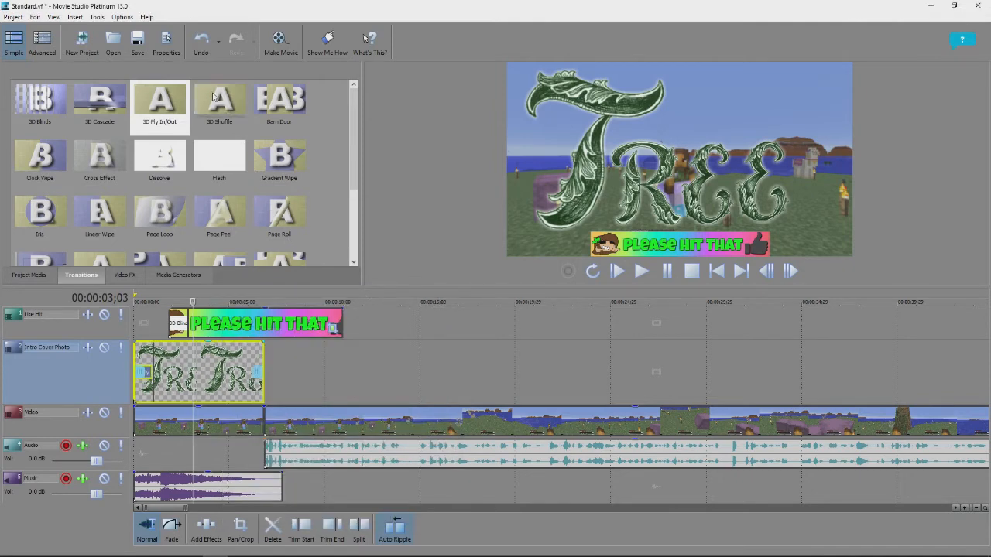
Step: Add default Dissolve transitions to the end of the hitthatlike banner and the end of the tree7.png image
{"action": "left_click", "coordinate": [161, 156]}
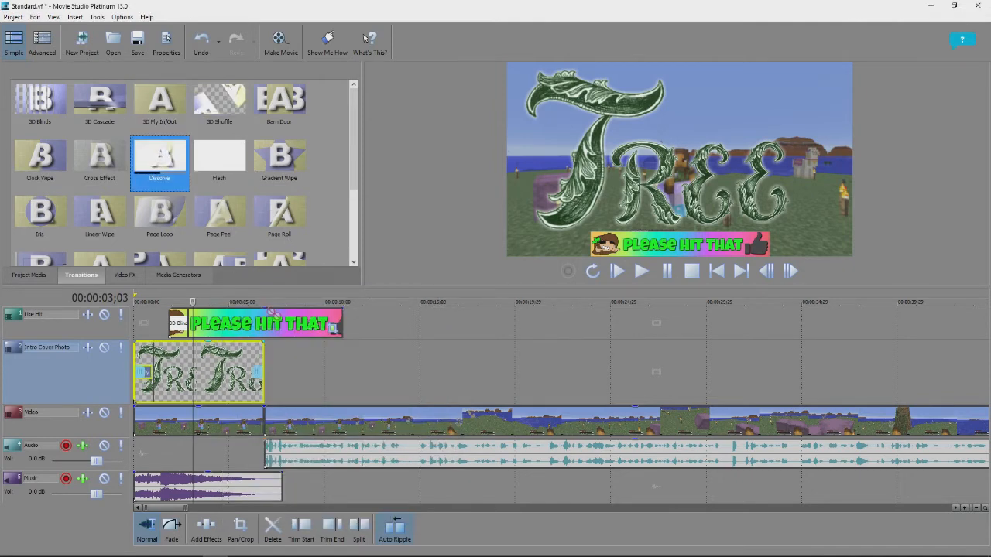
{"action": "left_click_drag", "start_coordinate": [271, 312], "coordinate": [342, 326]}
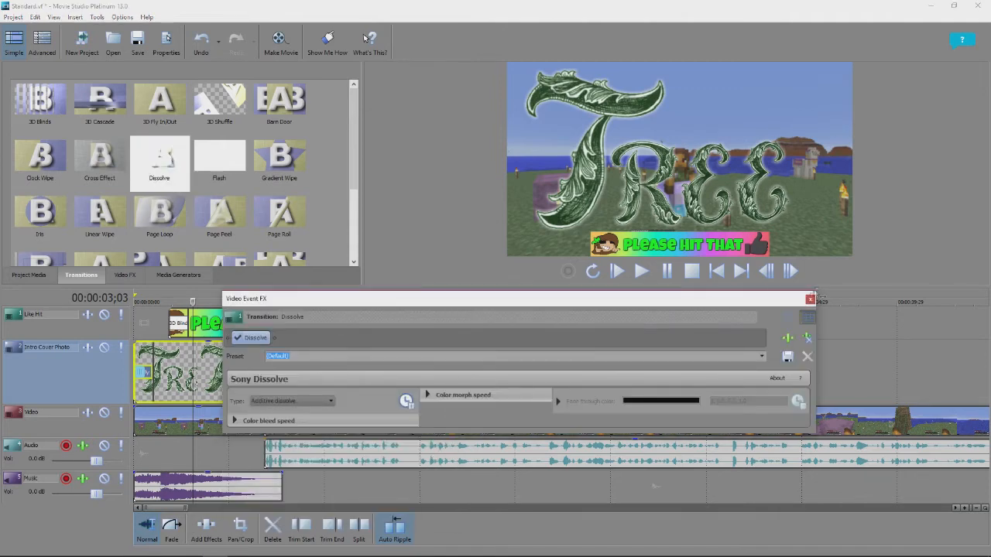
{"action": "left_click", "coordinate": [809, 299]}
{"action": "left_click_drag", "start_coordinate": [161, 158], "coordinate": [265, 365]}
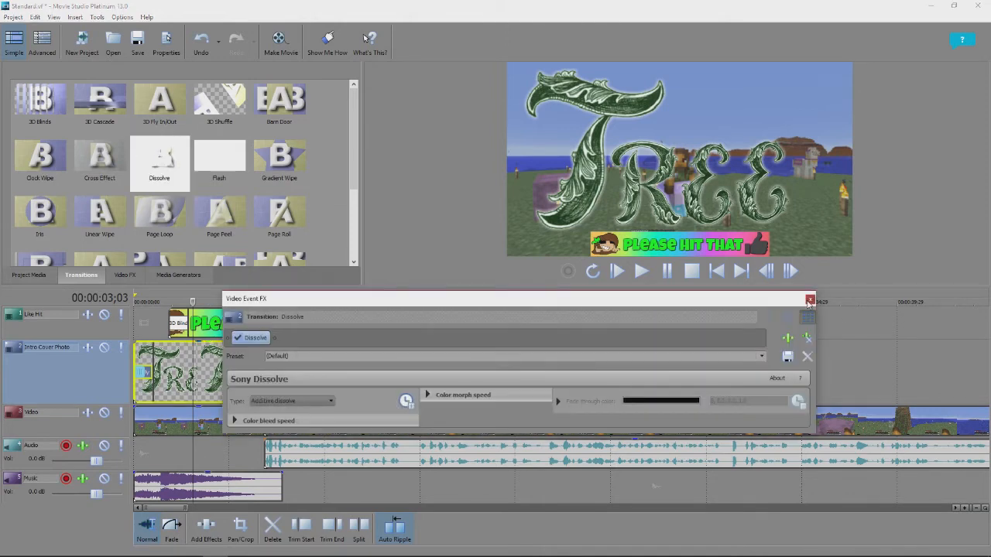
{"action": "left_click", "coordinate": [809, 298]}
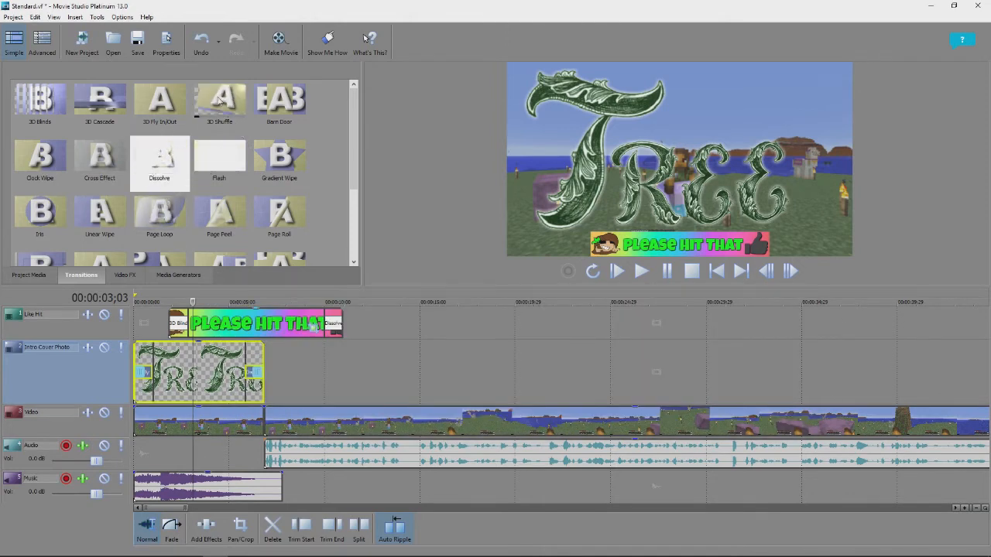
Step: Add a default Cross Effect transition at the cut between the opening segment and the main footage on the Video track
{"action": "mouse_move", "coordinate": [354, 150]}
{"action": "left_mouse_down"}
{"action": "mouse_move", "coordinate": [371, 227]}
{"action": "mouse_move", "coordinate": [353, 151]}
{"action": "left_mouse_up"}
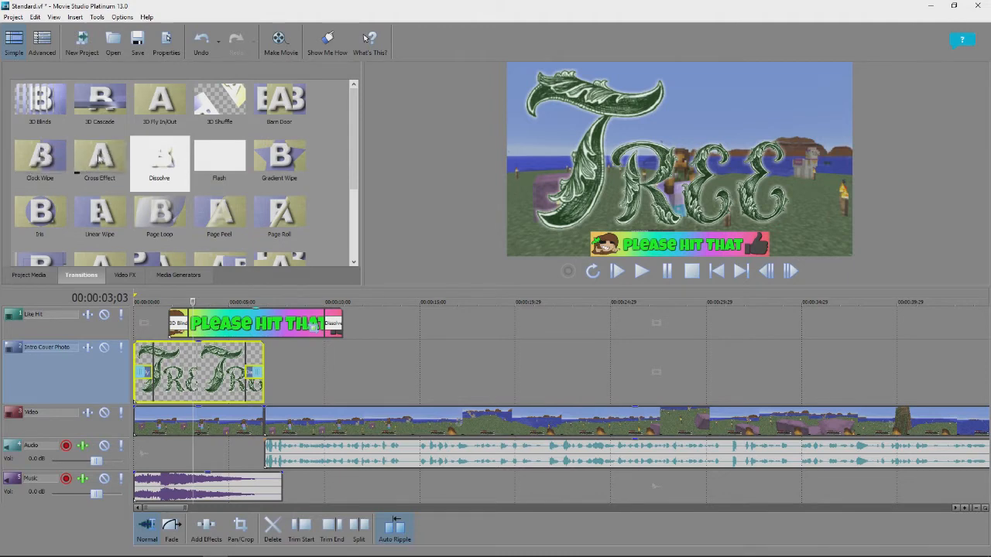
{"action": "left_click_drag", "start_coordinate": [99, 157], "coordinate": [265, 425]}
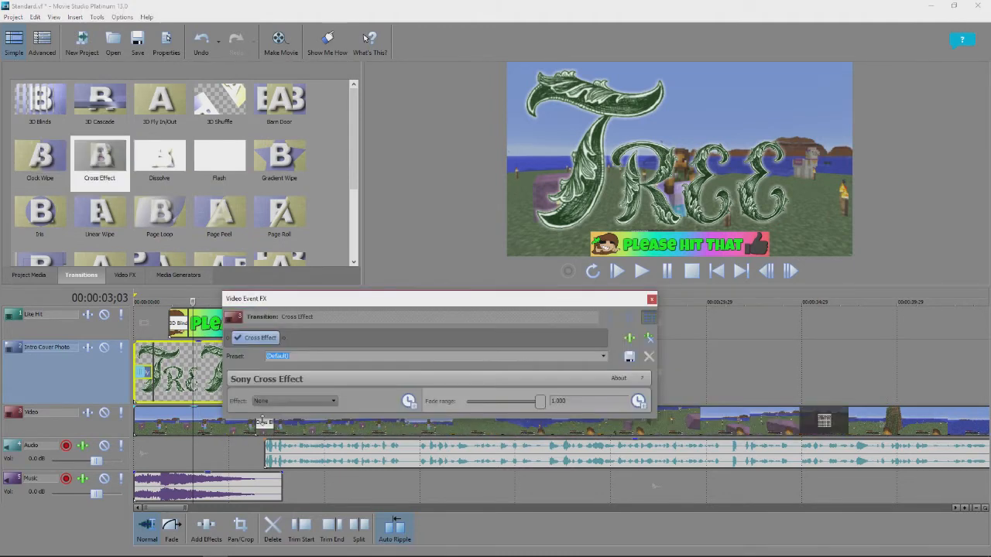
{"action": "left_click", "coordinate": [652, 305]}
Step: Apply the default Mask Generator video effect of type Luminance to the opening segment on the Video track
{"action": "left_click", "coordinate": [120, 276]}
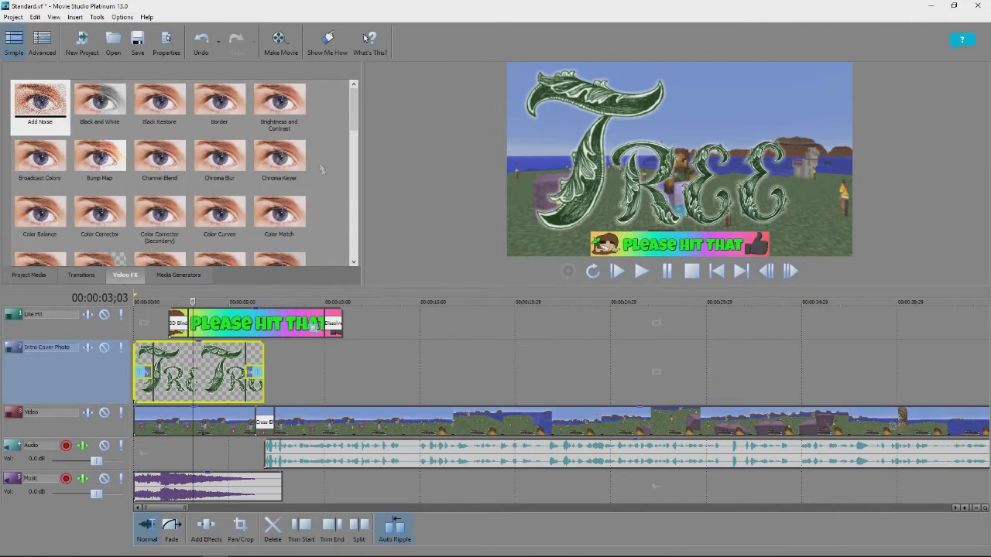
{"action": "left_click_drag", "start_coordinate": [357, 106], "coordinate": [360, 208]}
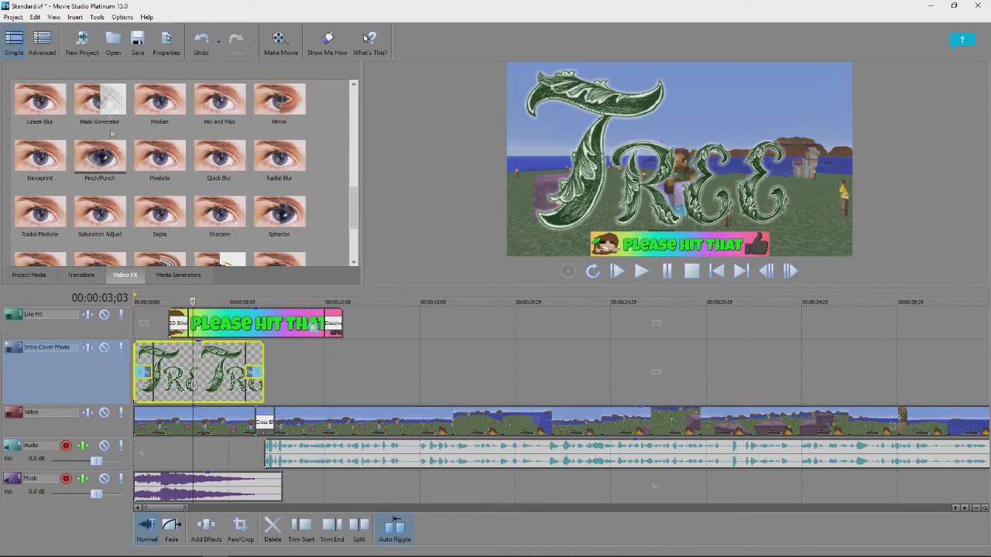
{"action": "left_click_drag", "start_coordinate": [99, 100], "coordinate": [180, 423]}
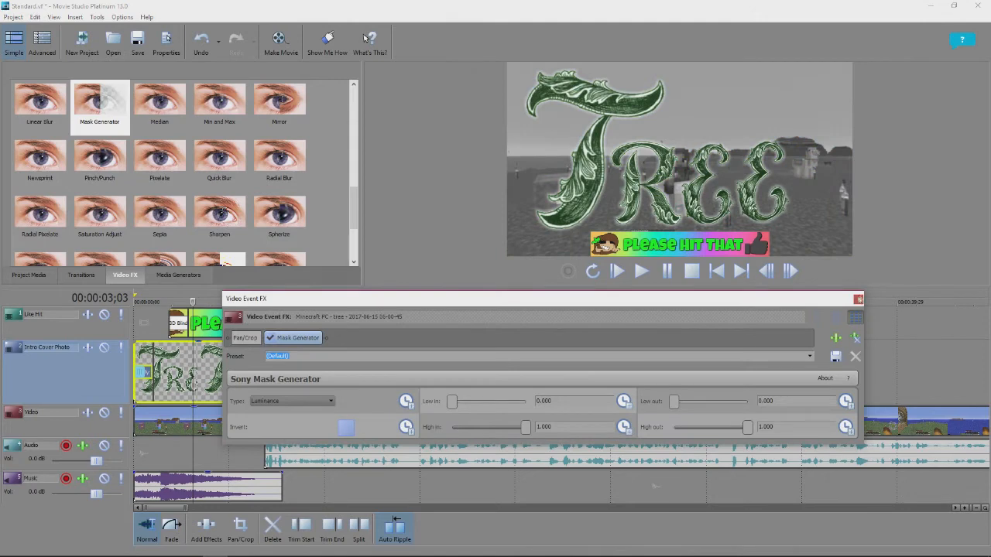
{"action": "left_click", "coordinate": [857, 300]}
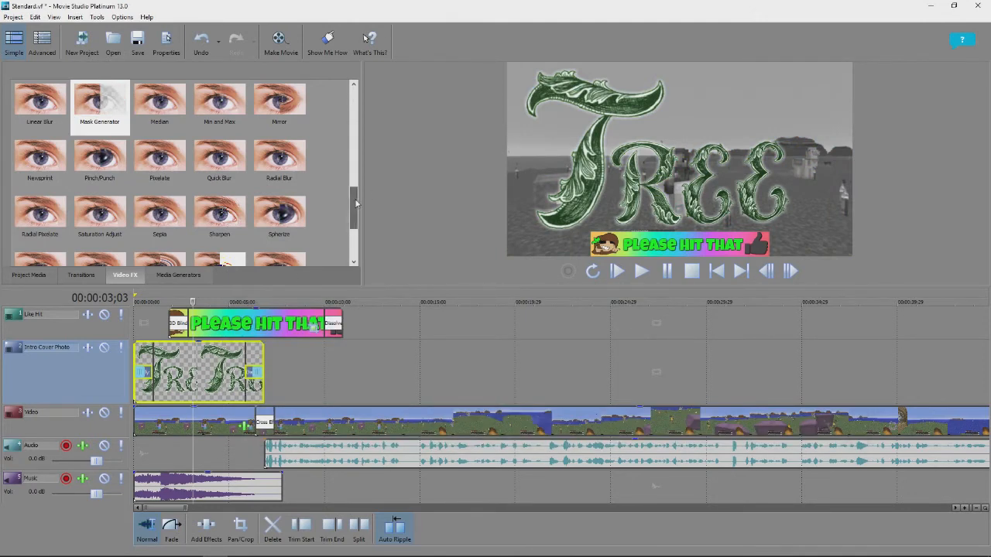
Step: Look through the available media generators, including (Legacy) Text, Titles & Text and Solid Color
{"action": "left_click_drag", "start_coordinate": [355, 210], "coordinate": [346, 101]}
{"action": "left_click", "coordinate": [80, 275]}
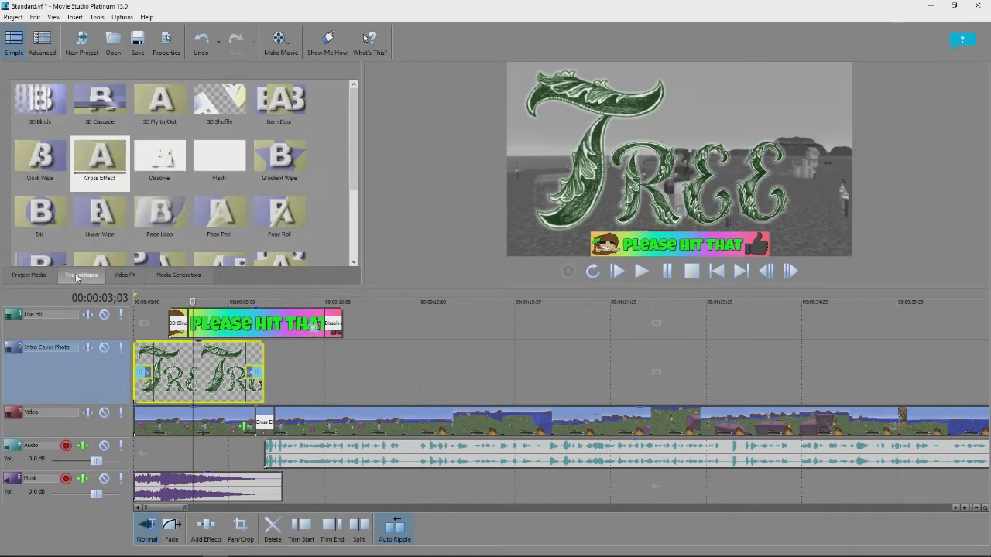
{"action": "left_click", "coordinate": [184, 277]}
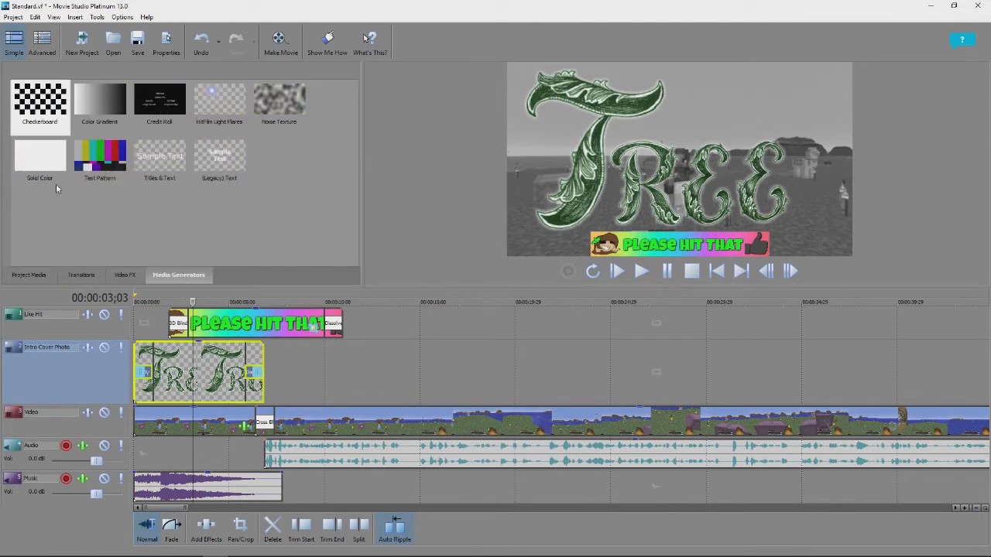
{"action": "left_click", "coordinate": [223, 172]}
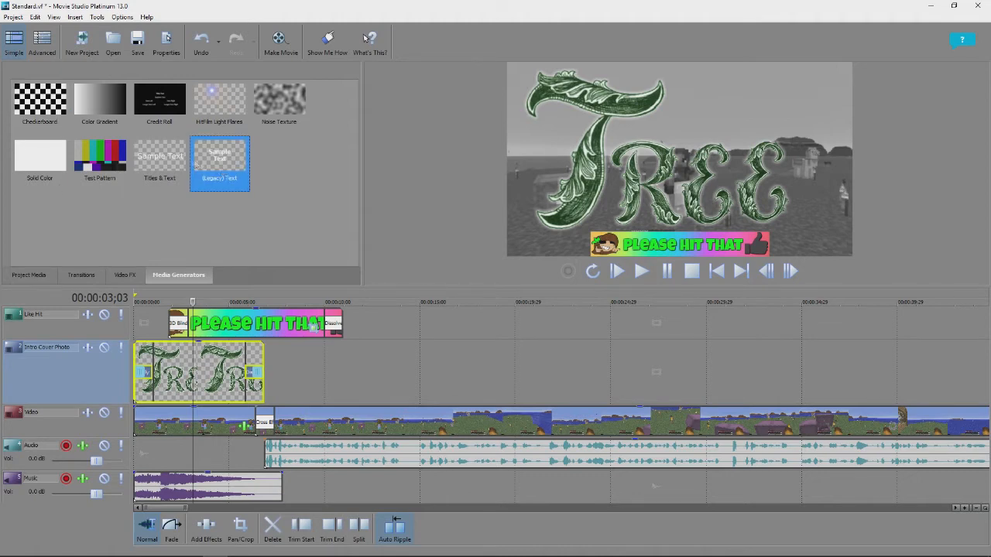
{"action": "left_click", "coordinate": [185, 160]}
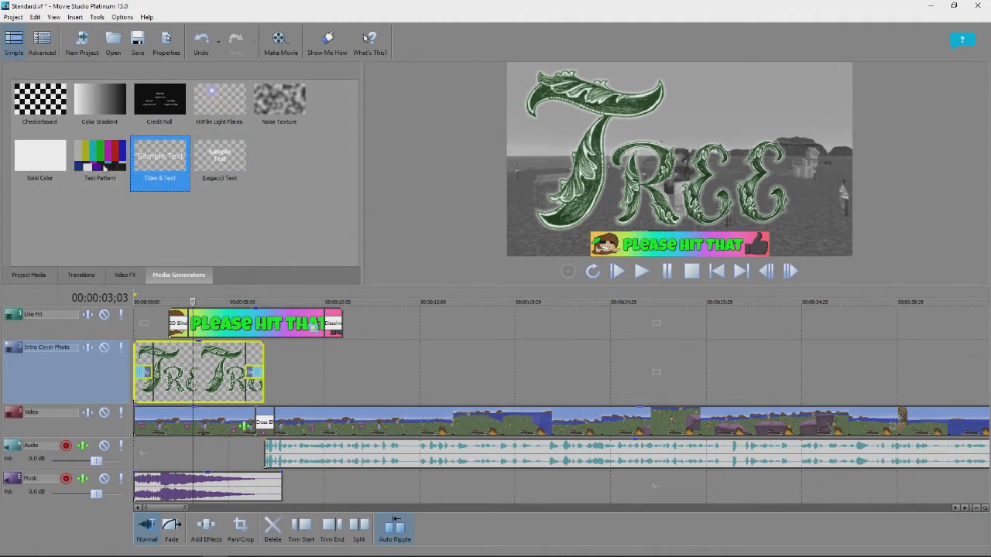
{"action": "left_click", "coordinate": [41, 171]}
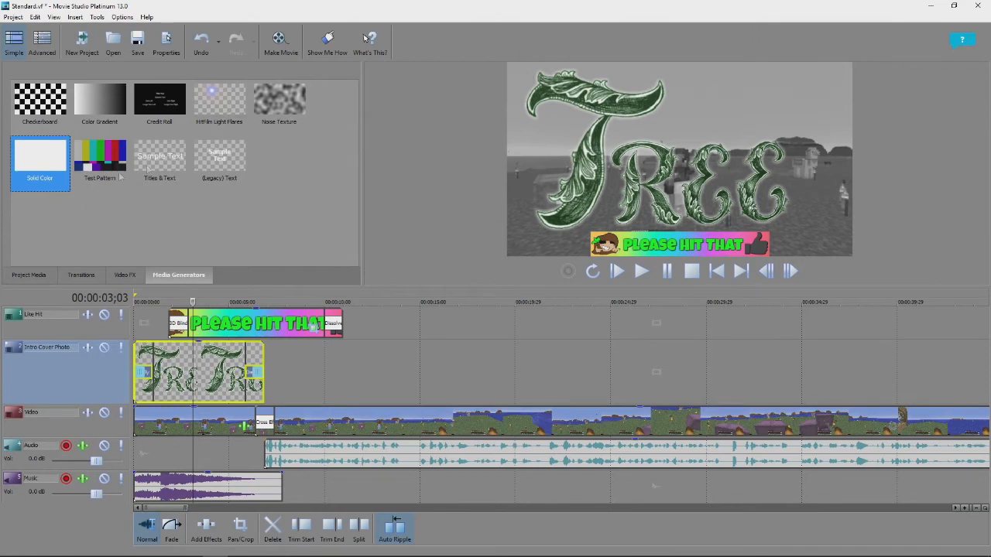
Step: Try a Test Pattern generator with the SMPTE Bars (NTSC) preset in the empty part of the Intro Cover Photo track
{"action": "left_click", "coordinate": [95, 157]}
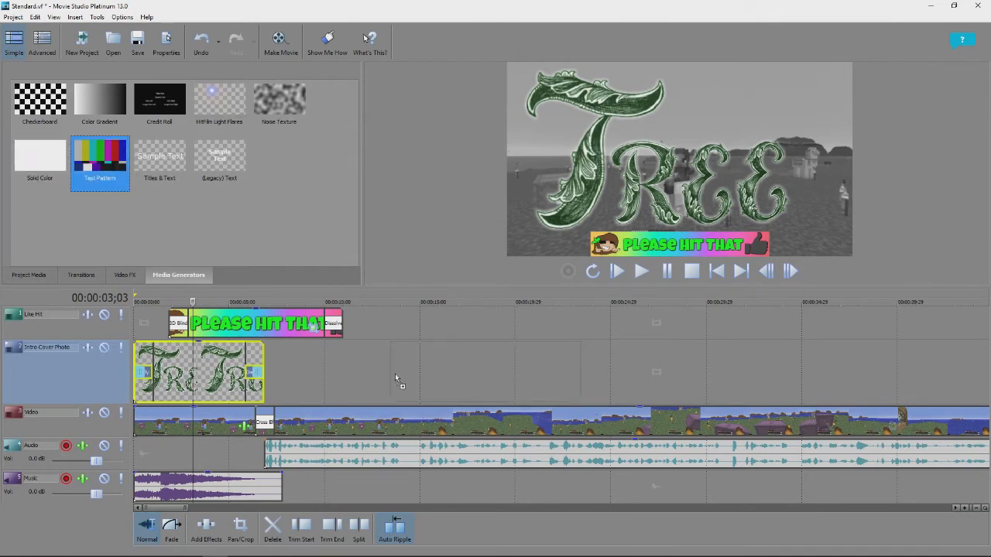
{"action": "left_click_drag", "start_coordinate": [395, 375], "coordinate": [394, 374]}
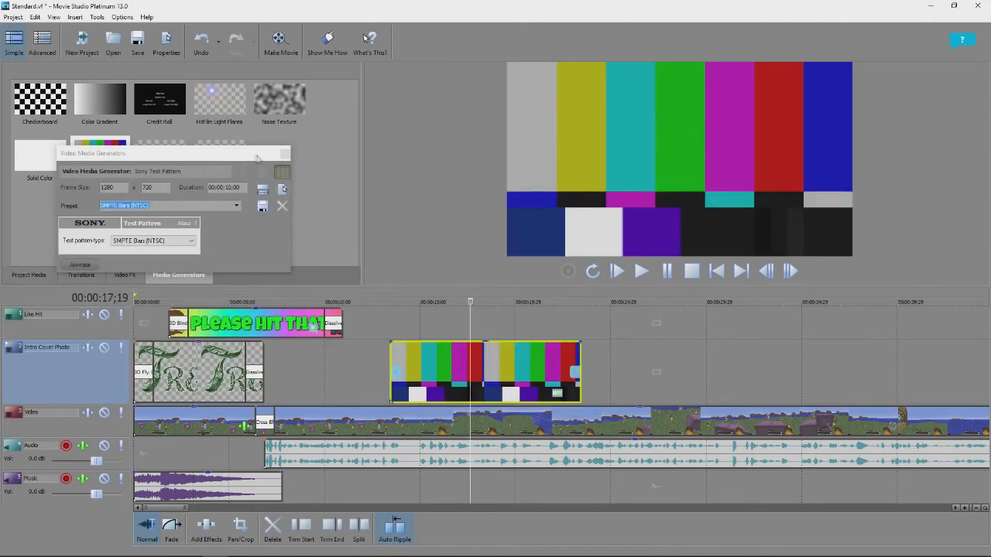
{"action": "left_click", "coordinate": [284, 156]}
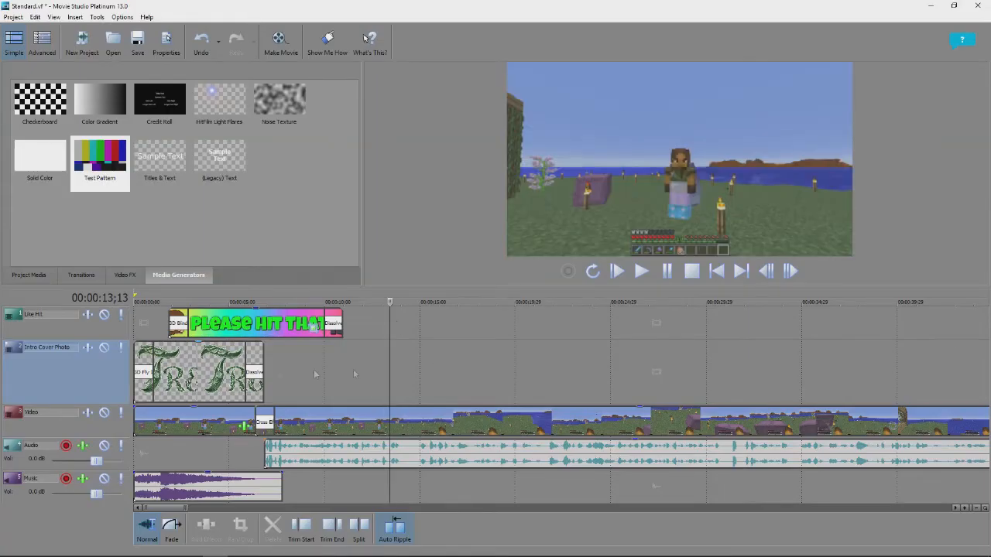
Step: Play back the finished intro from the start of the project, then stop playback
{"action": "left_click", "coordinate": [717, 271]}
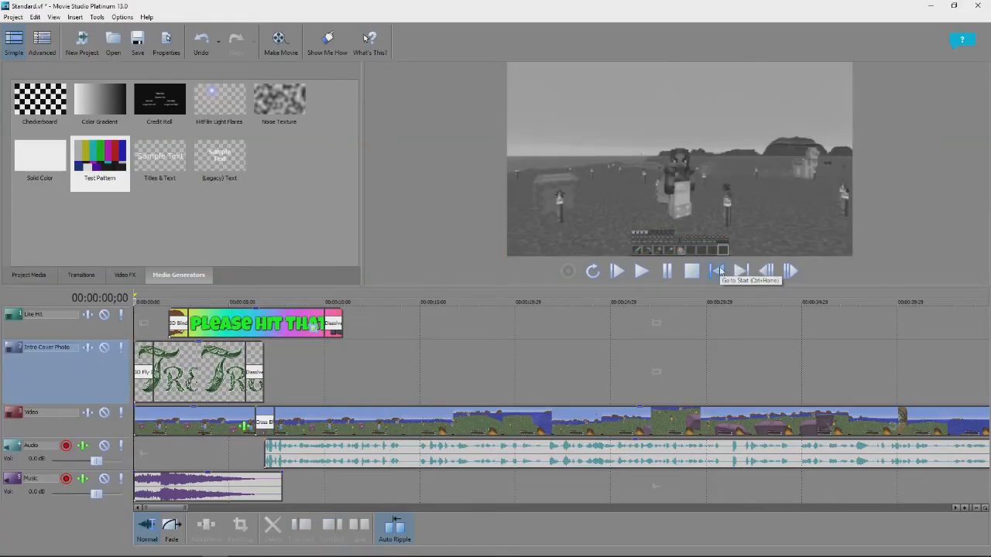
{"action": "left_click", "coordinate": [641, 271]}
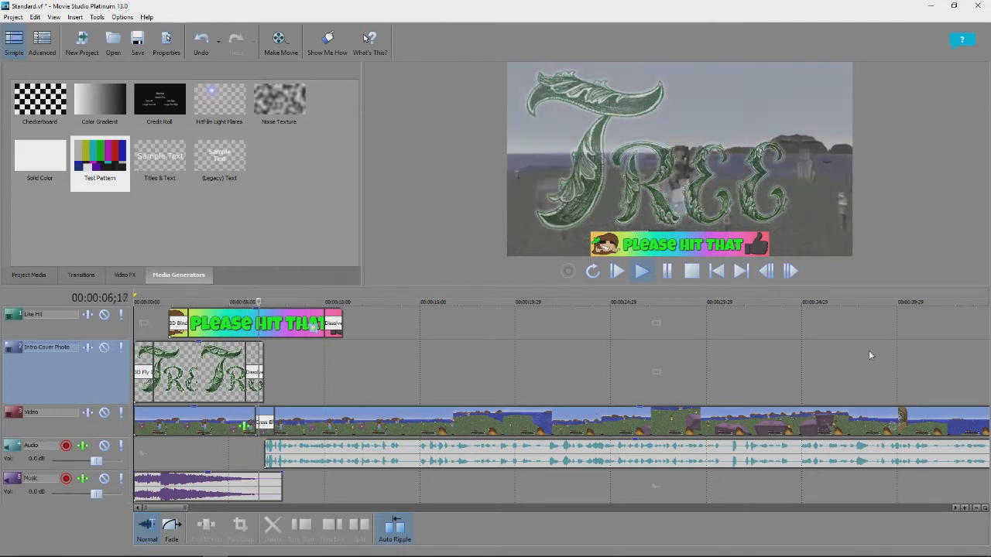
{"action": "left_click", "coordinate": [692, 271]}
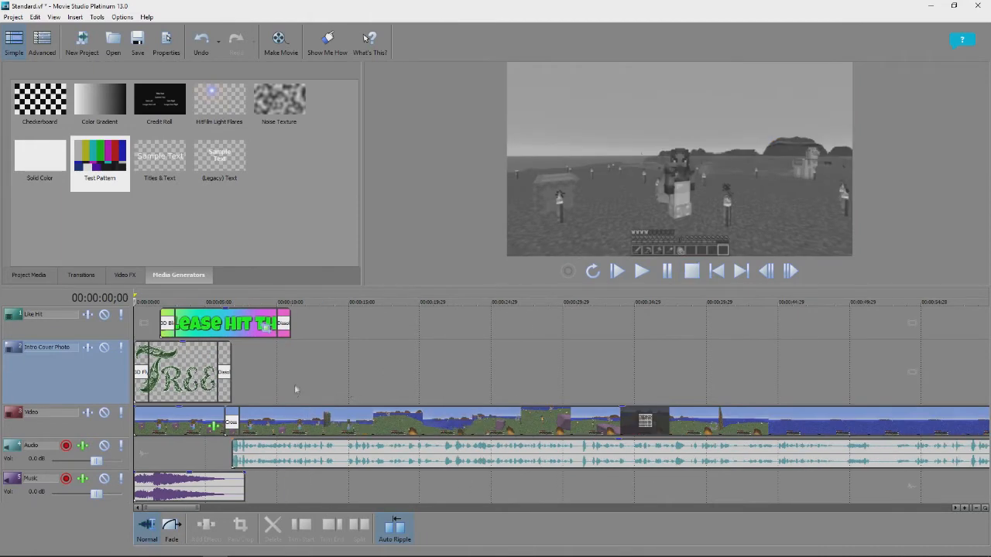
Step: Preview the main footage briefly from 00:00:14;14, pause it, and return to the project start
{"action": "scroll", "coordinate": [292, 372], "scroll_direction": "up", "scroll_amount": 2}
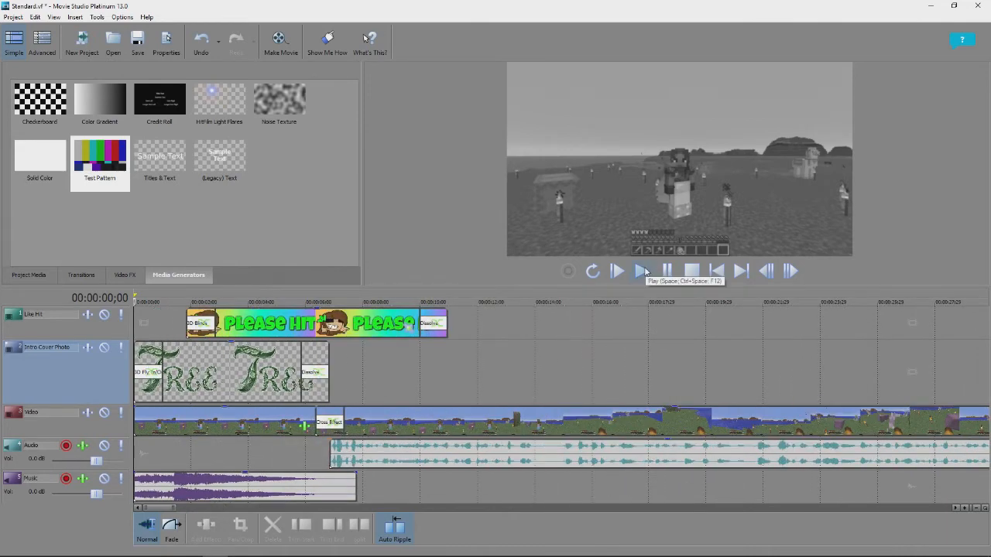
{"action": "left_click", "coordinate": [168, 318]}
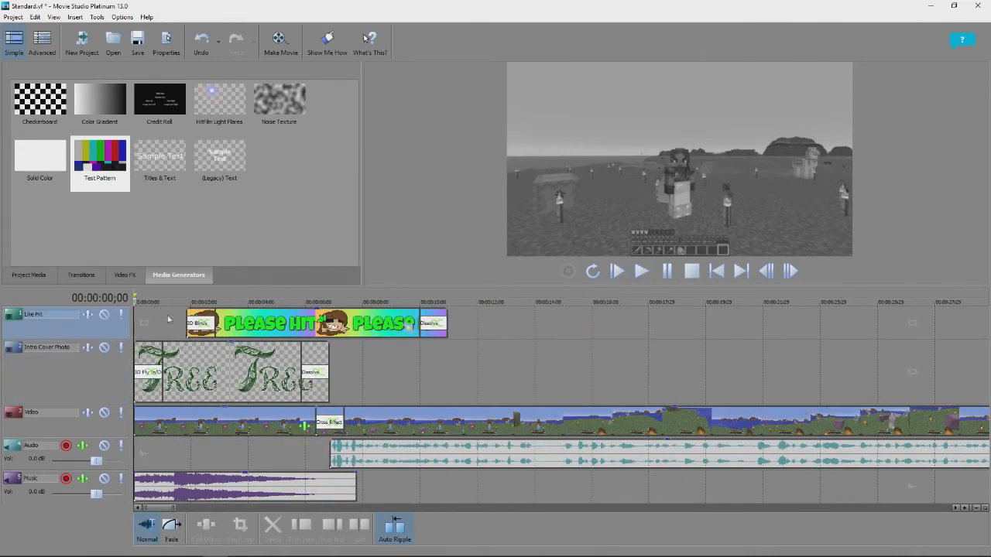
{"action": "left_click", "coordinate": [438, 319]}
{"action": "left_click", "coordinate": [547, 325]}
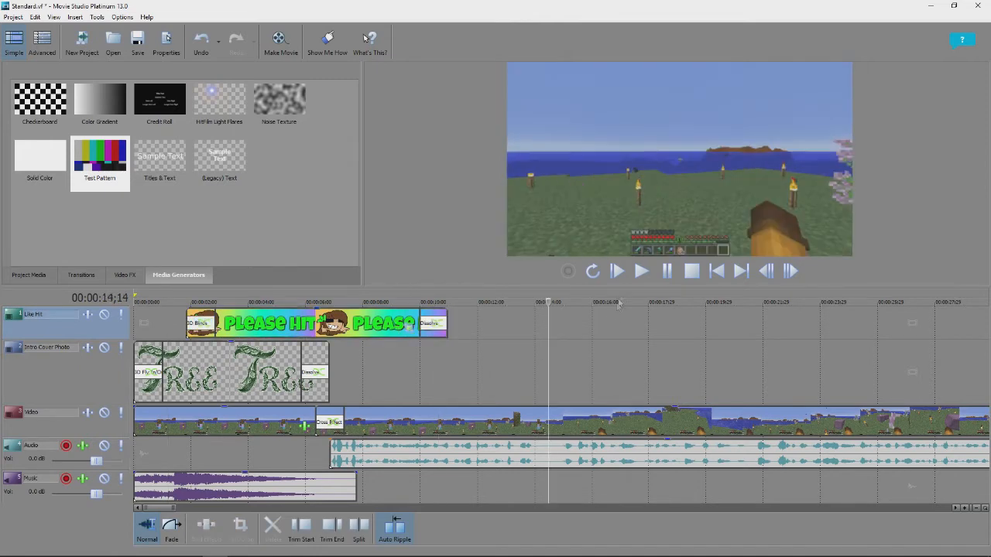
{"action": "left_click", "coordinate": [639, 270]}
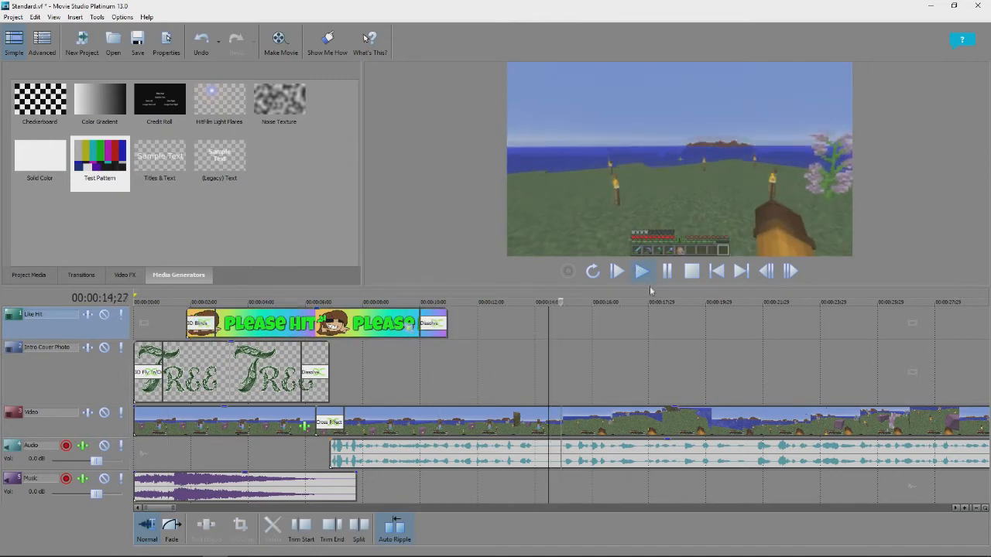
{"action": "left_click", "coordinate": [668, 271]}
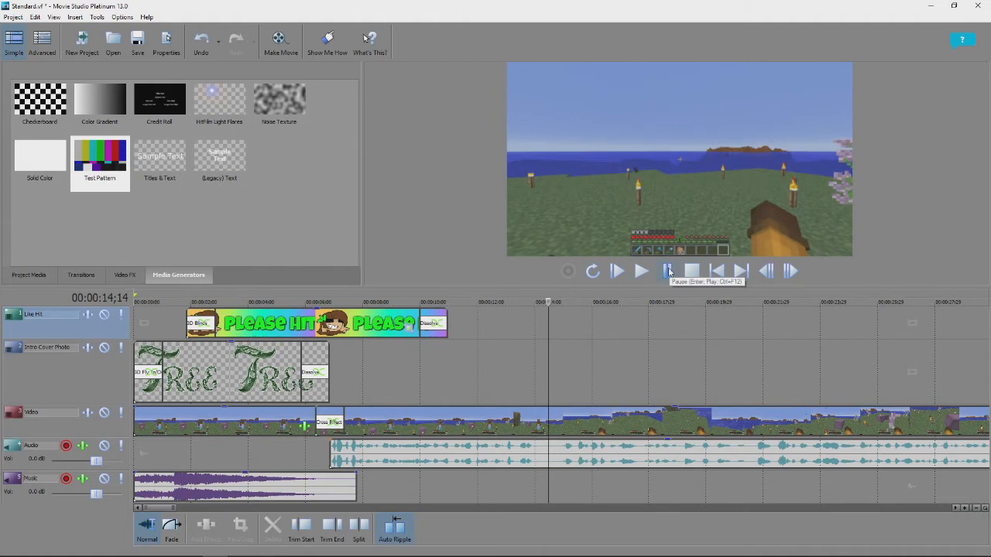
{"action": "left_click", "coordinate": [715, 272]}
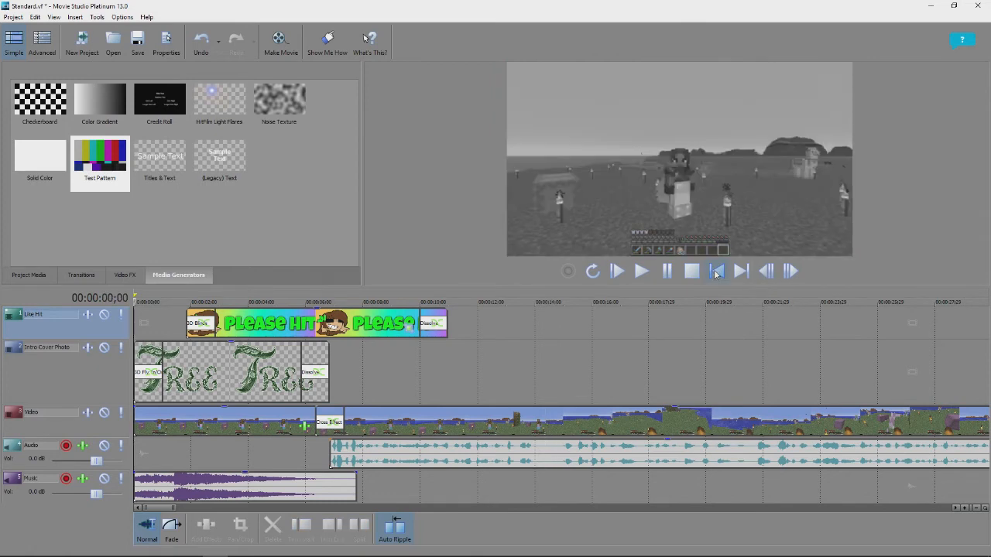
Step: Go to the end of the project and examine the closing footage at overview and close-up timeline scales
{"action": "left_click", "coordinate": [740, 272]}
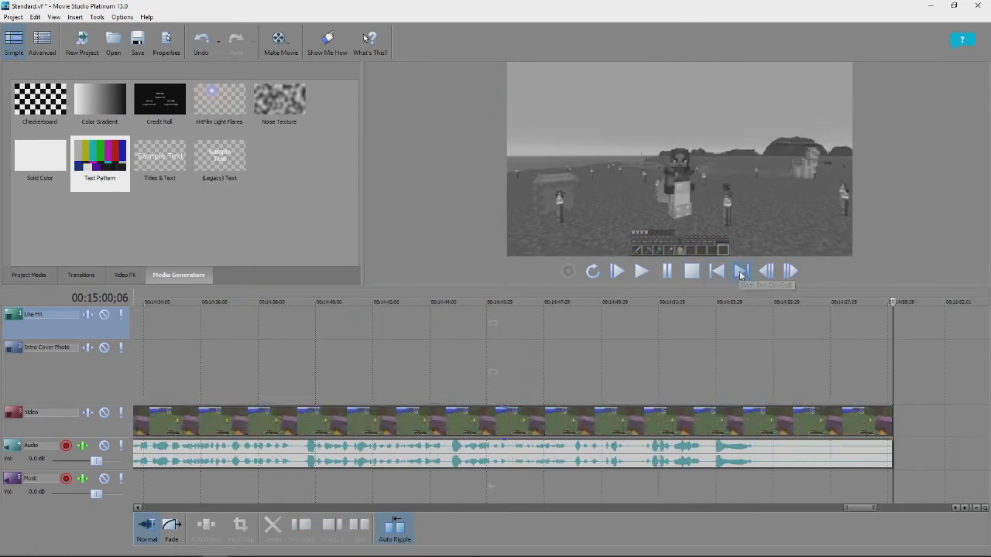
{"action": "scroll", "coordinate": [327, 387], "scroll_direction": "down", "scroll_amount": 2}
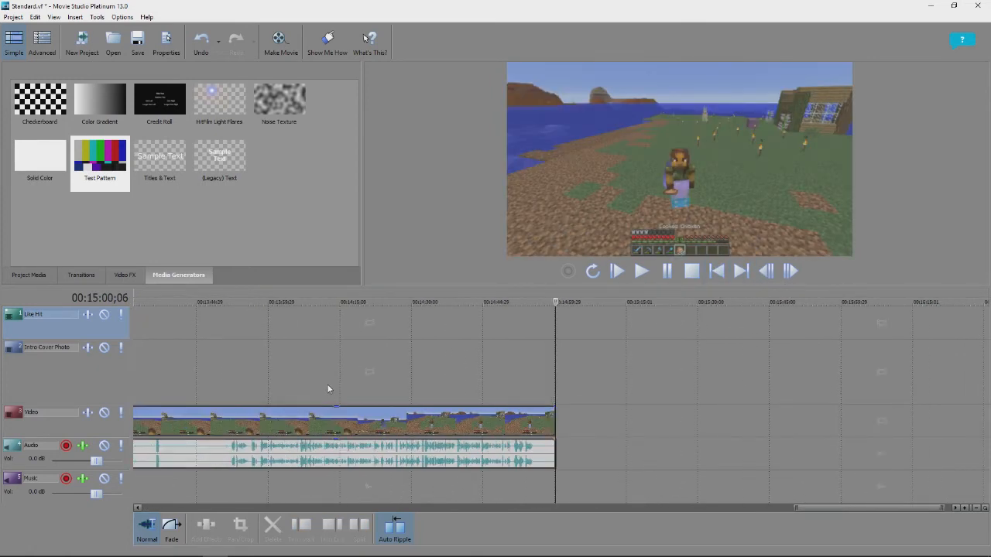
{"action": "scroll", "coordinate": [328, 387], "scroll_direction": "down", "scroll_amount": 10}
{"action": "scroll", "coordinate": [355, 376], "scroll_direction": "down", "scroll_amount": 1}
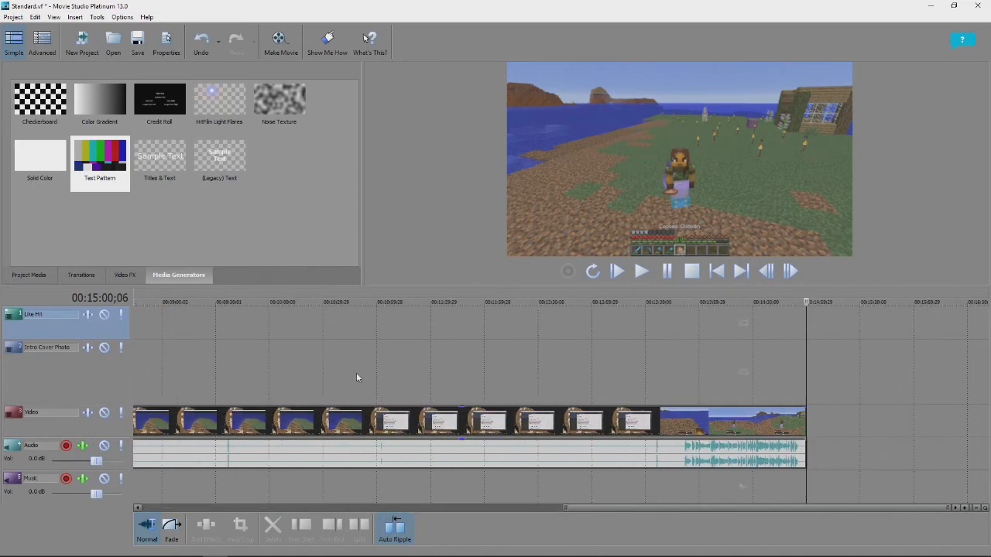
{"action": "scroll", "coordinate": [361, 356], "scroll_direction": "up", "scroll_amount": 1}
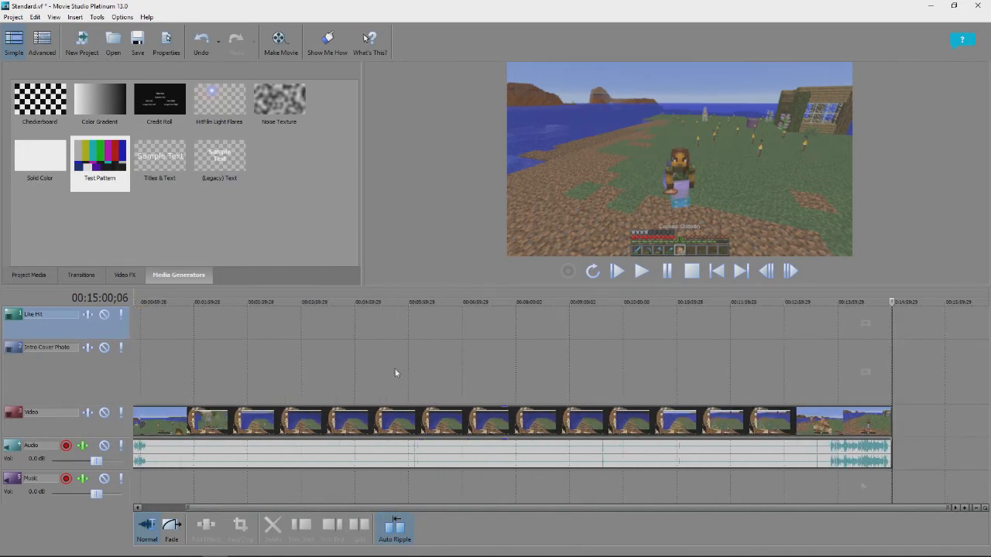
{"action": "scroll", "coordinate": [393, 367], "scroll_direction": "up", "scroll_amount": 3}
{"action": "scroll", "coordinate": [268, 380], "scroll_direction": "up", "scroll_amount": 5}
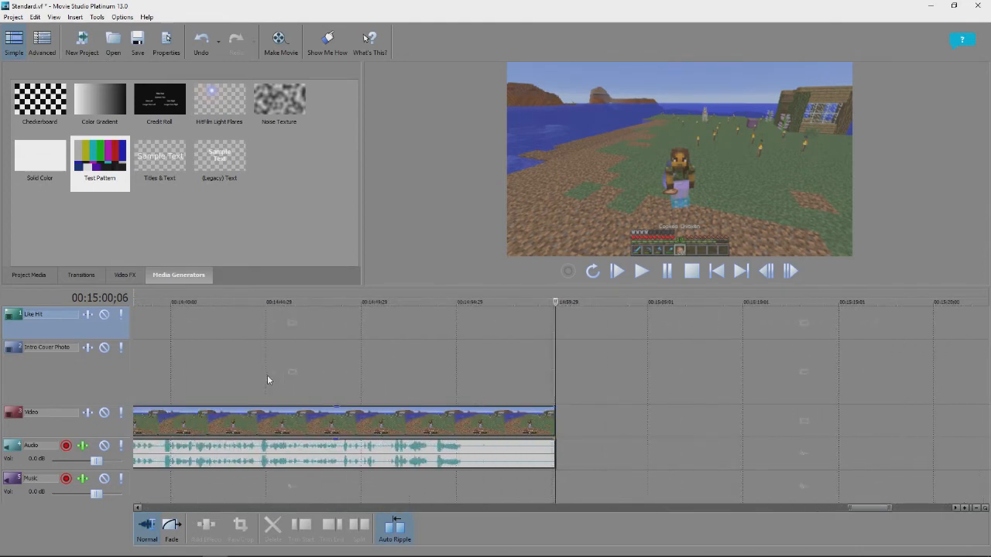
{"action": "scroll", "coordinate": [267, 374], "scroll_direction": "up", "scroll_amount": 1}
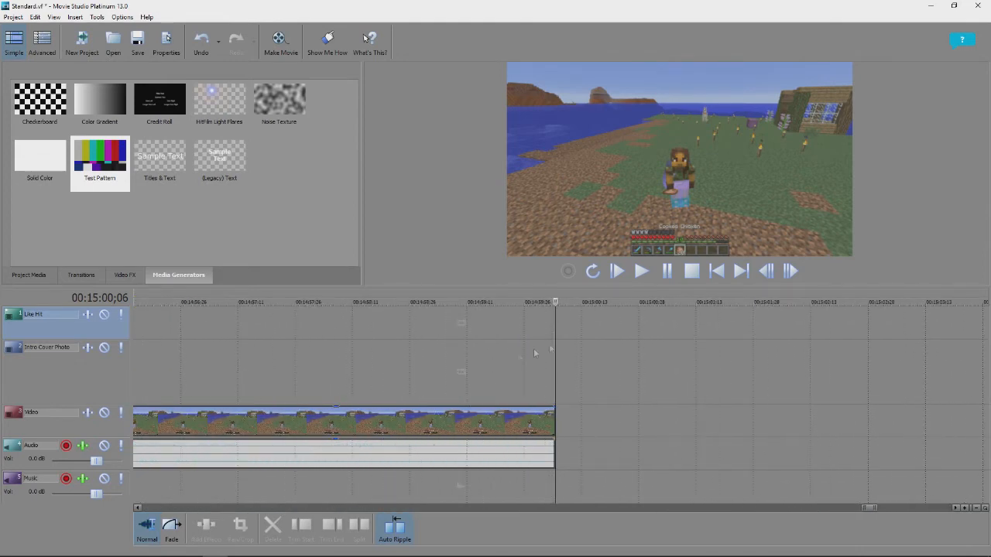
Step: Return to the project start and examine the opening segment on the Video track at single-frame scale
{"action": "left_click", "coordinate": [368, 351]}
{"action": "key", "text": "Home"}
{"action": "scroll", "coordinate": [490, 408], "scroll_direction": "up", "scroll_amount": 4}
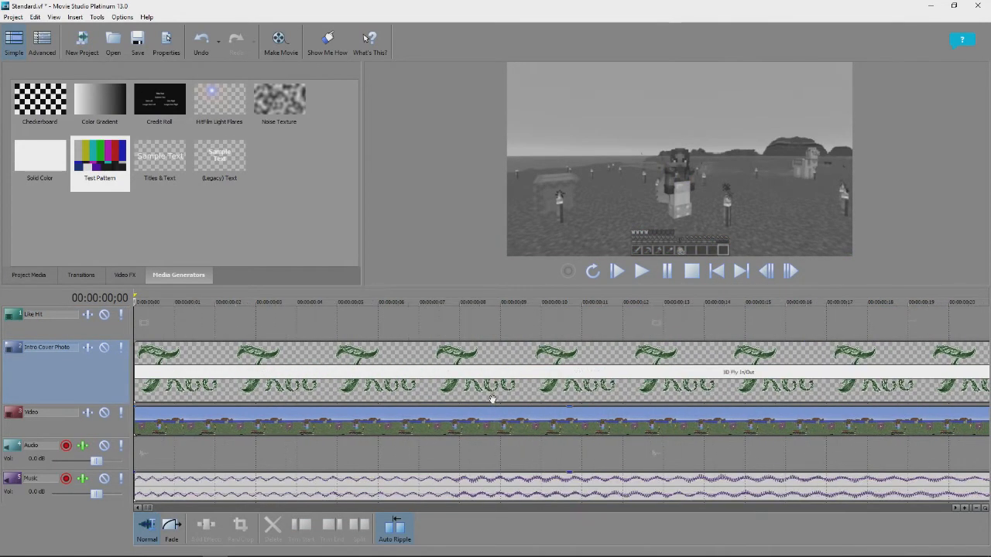
{"action": "scroll", "coordinate": [488, 385], "scroll_direction": "up", "scroll_amount": 2}
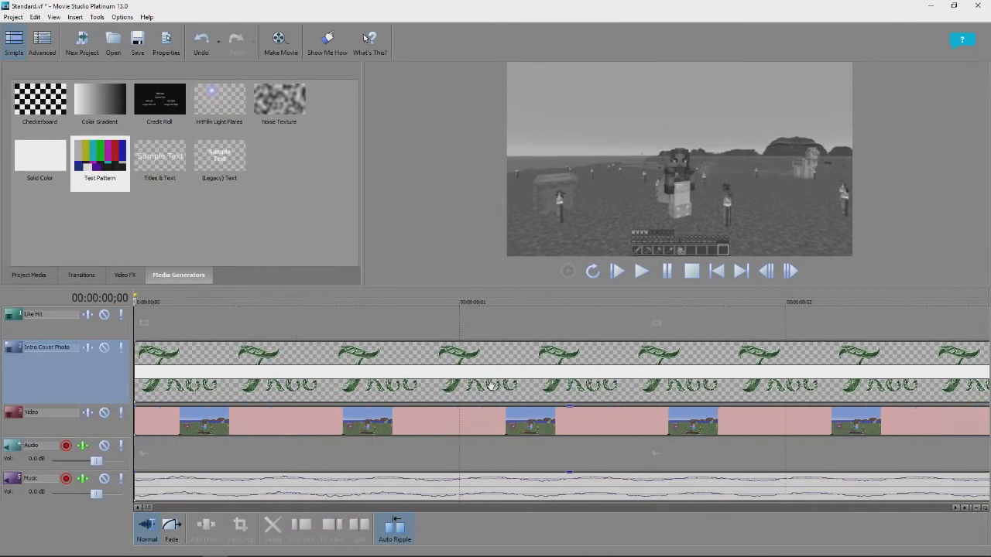
{"action": "left_click", "coordinate": [478, 418]}
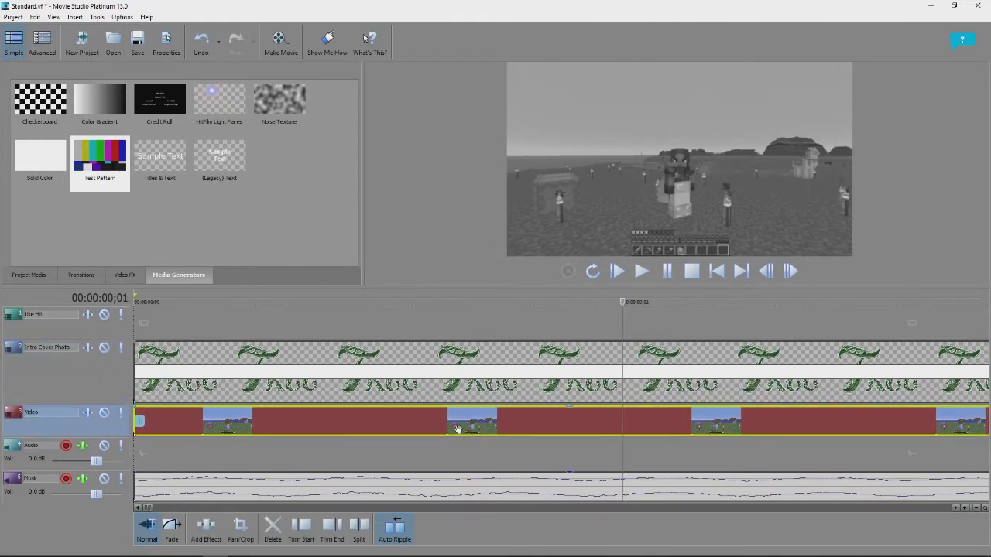
{"action": "left_click", "coordinate": [946, 400]}
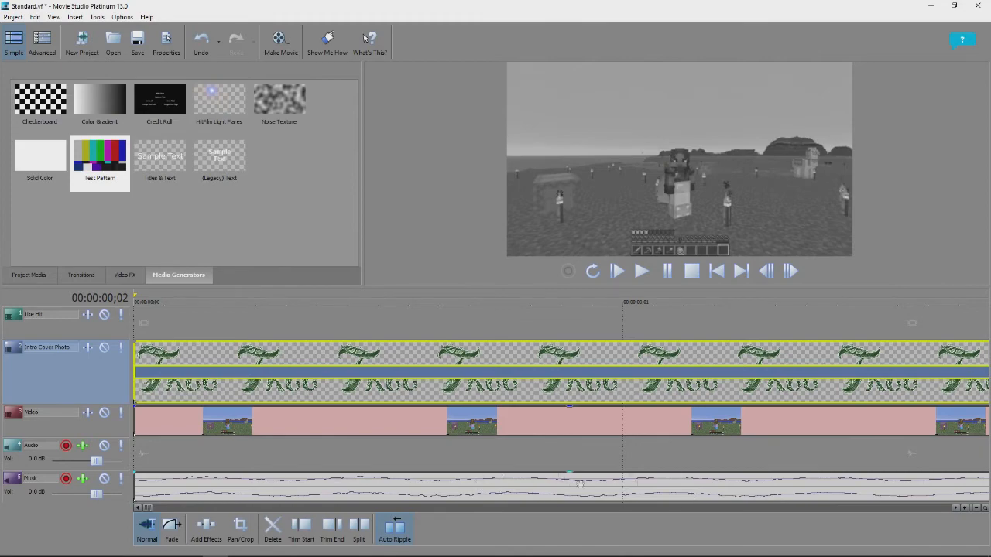
{"action": "left_click", "coordinate": [505, 423]}
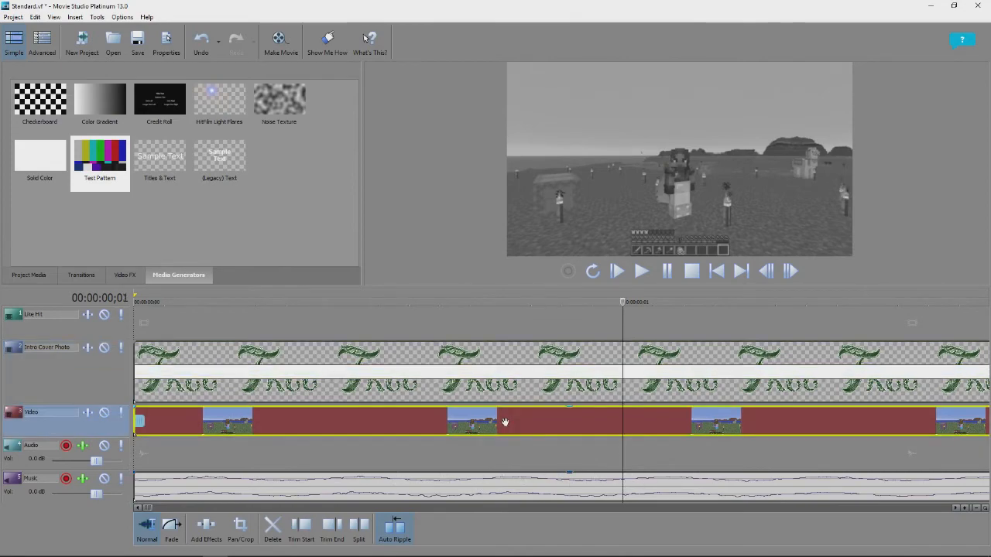
Step: Examine the main footage's audio waveform and place the playhead at 00:01:06;03, where the opening speech ends
{"action": "scroll", "coordinate": [531, 416], "scroll_direction": "down", "scroll_amount": 4}
{"action": "scroll", "coordinate": [495, 419], "scroll_direction": "down", "scroll_amount": 6}
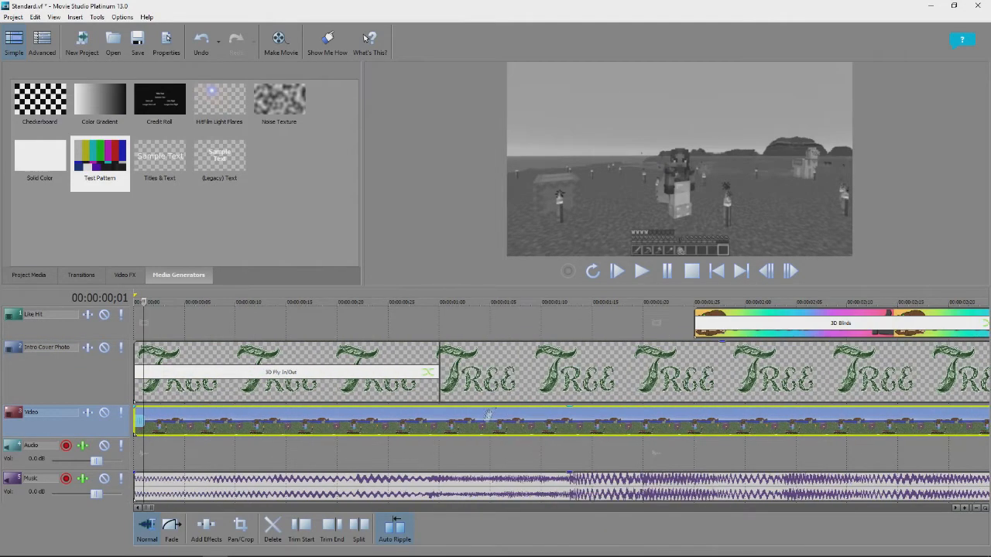
{"action": "scroll", "coordinate": [452, 426], "scroll_direction": "down", "scroll_amount": 6}
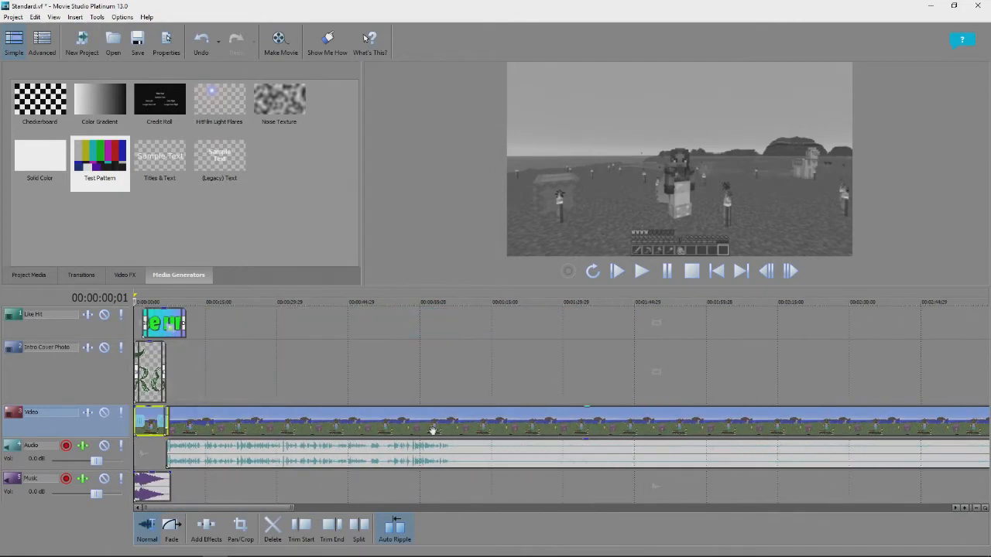
{"action": "scroll", "coordinate": [405, 390], "scroll_direction": "up", "scroll_amount": 2}
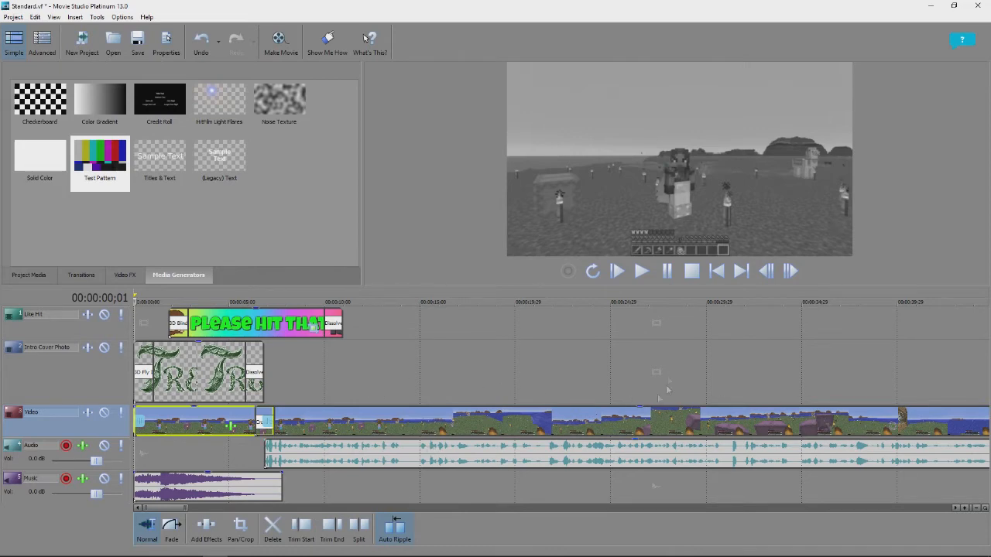
{"action": "scroll", "coordinate": [784, 386], "scroll_direction": "down", "scroll_amount": 4}
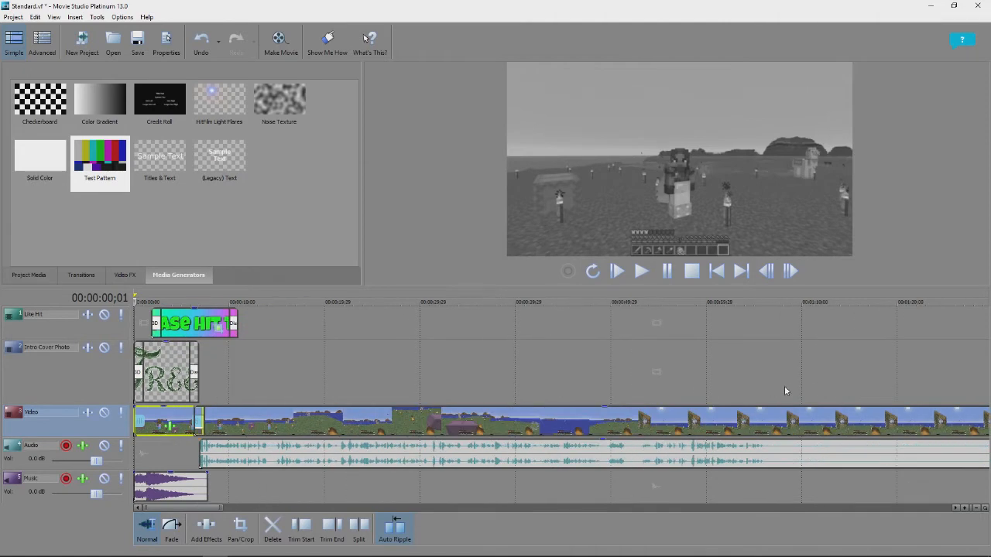
{"action": "scroll", "coordinate": [796, 377], "scroll_direction": "up", "scroll_amount": 2}
{"action": "scroll", "coordinate": [797, 377], "scroll_direction": "down", "scroll_amount": 3}
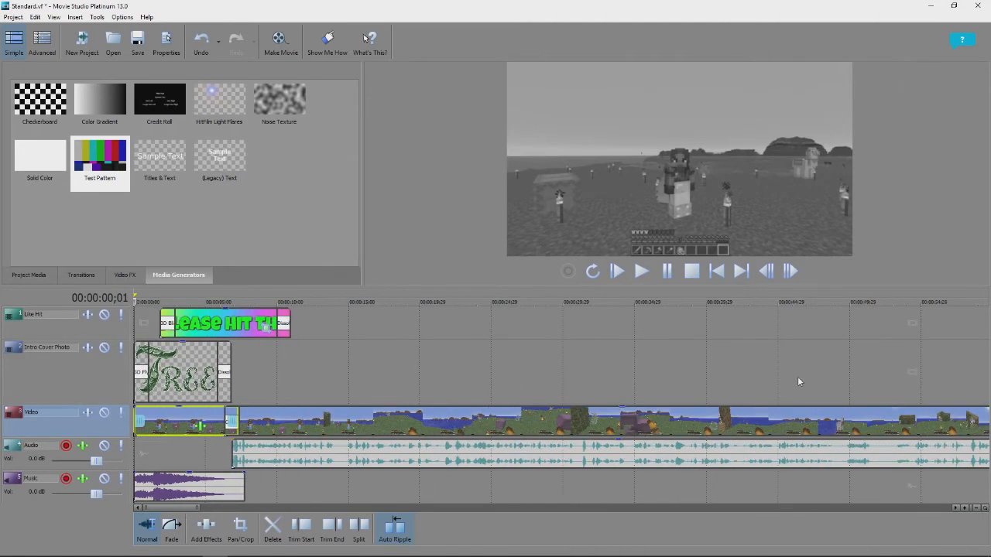
{"action": "scroll", "coordinate": [795, 375], "scroll_direction": "down", "scroll_amount": 1}
{"action": "scroll", "coordinate": [742, 367], "scroll_direction": "up", "scroll_amount": 1}
{"action": "scroll", "coordinate": [742, 366], "scroll_direction": "up", "scroll_amount": 2}
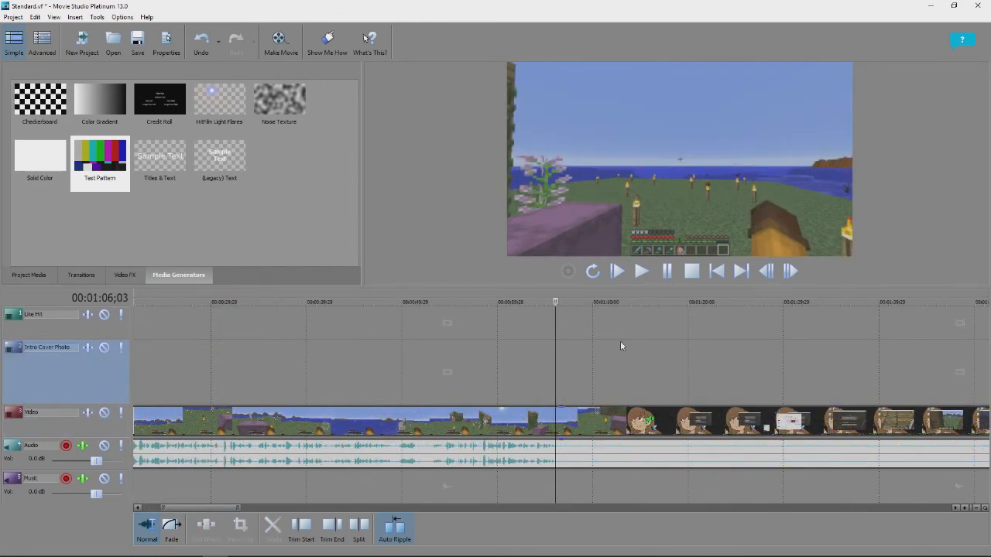
{"action": "scroll", "coordinate": [446, 408], "scroll_direction": "down", "scroll_amount": 2}
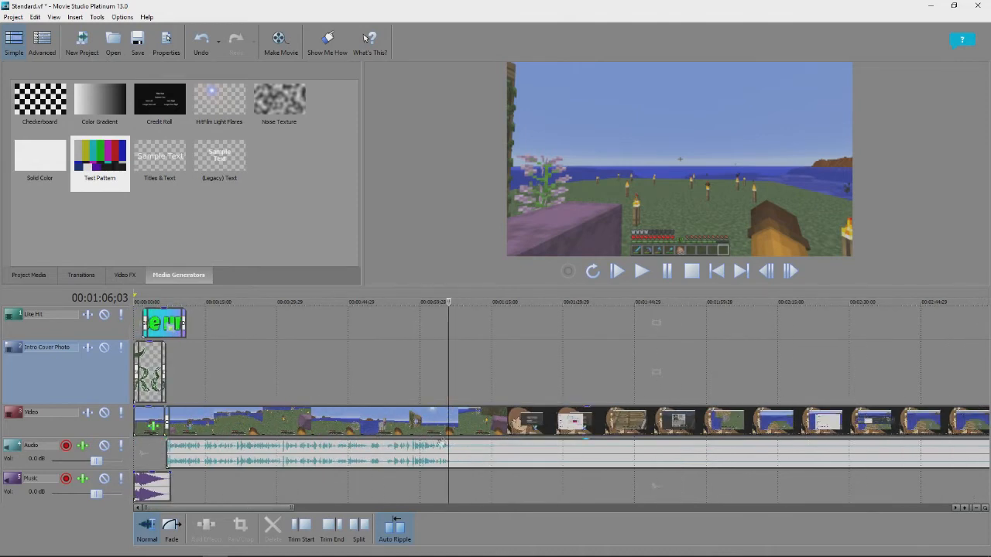
Step: Add a marker at 00:01:06;02, where the opening speech ends on the Audio track
{"action": "scroll", "coordinate": [201, 461], "scroll_direction": "up", "scroll_amount": 1}
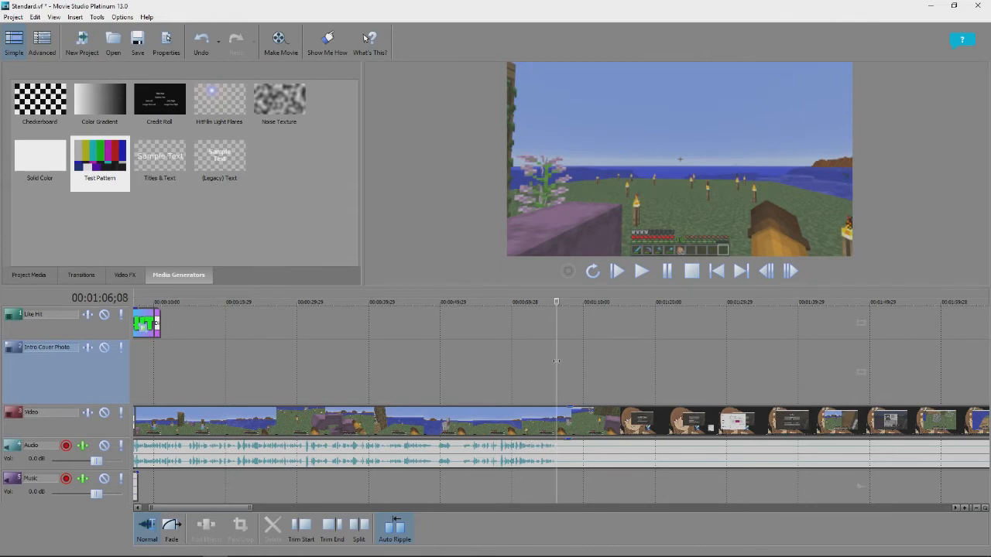
{"action": "left_click_drag", "start_coordinate": [555, 361], "coordinate": [554, 361]}
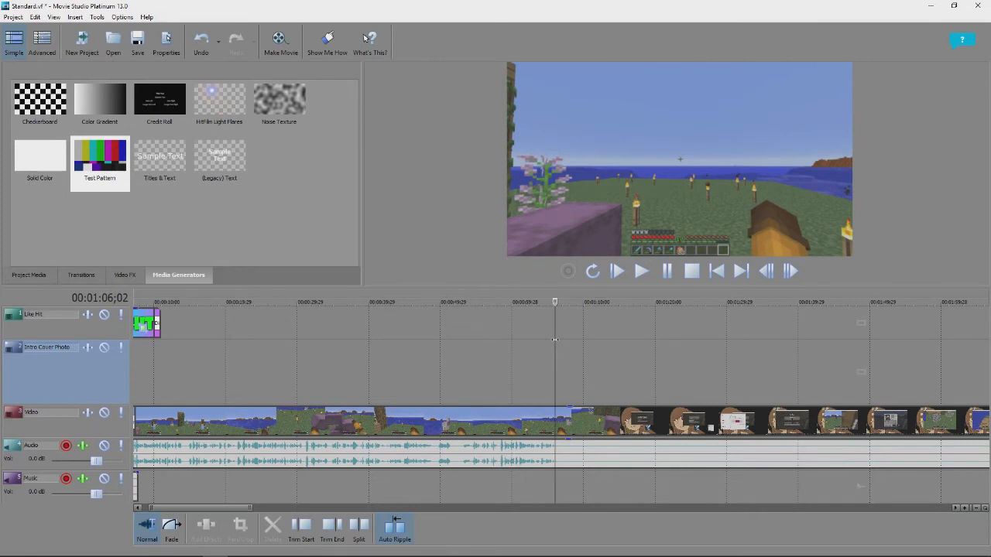
{"action": "key", "text": "m"}
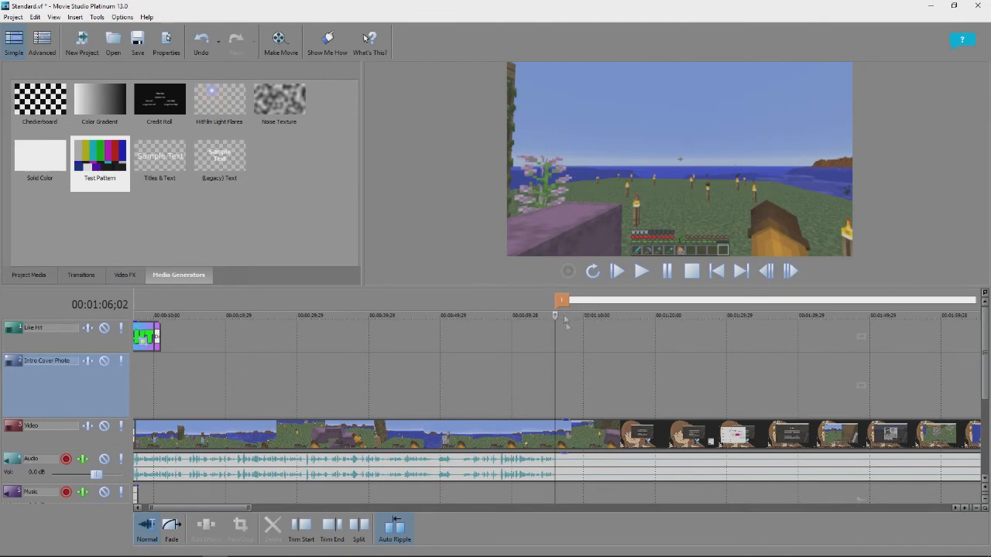
{"action": "right_click", "coordinate": [562, 302]}
{"action": "left_click", "coordinate": [561, 303]}
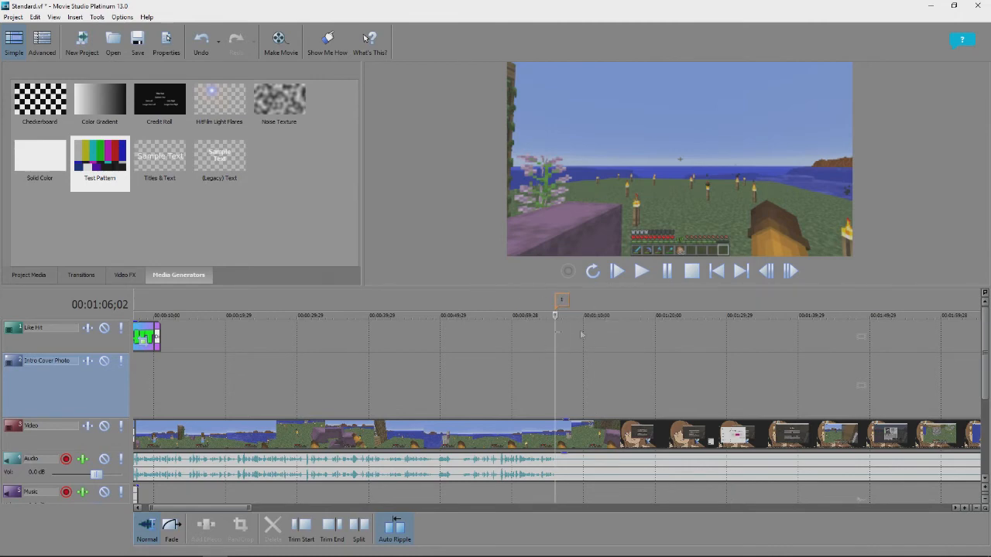
Step: Scrub through the silent desktop footage and add a second marker at 00:03:02;05
{"action": "scroll", "coordinate": [620, 373], "scroll_direction": "down", "scroll_amount": 4}
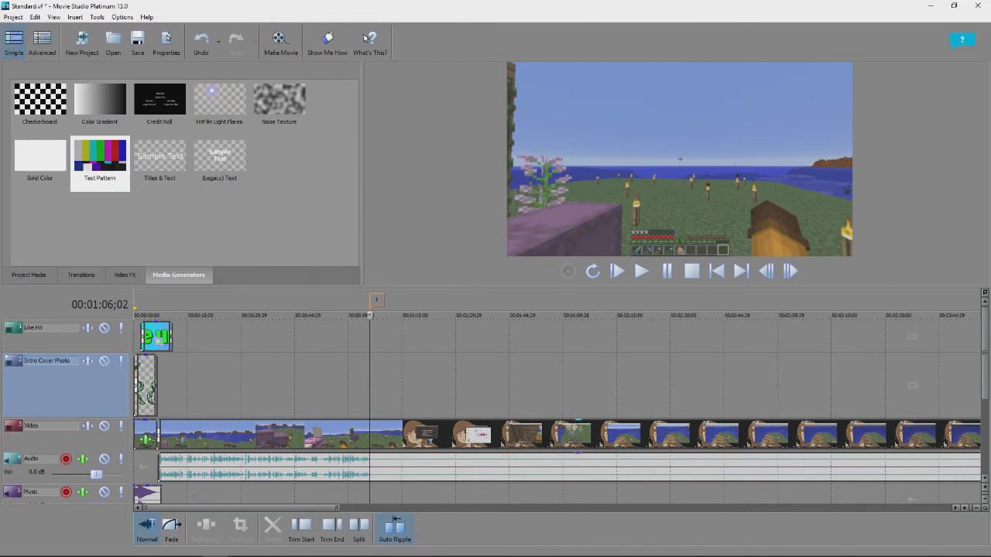
{"action": "left_click", "coordinate": [791, 385]}
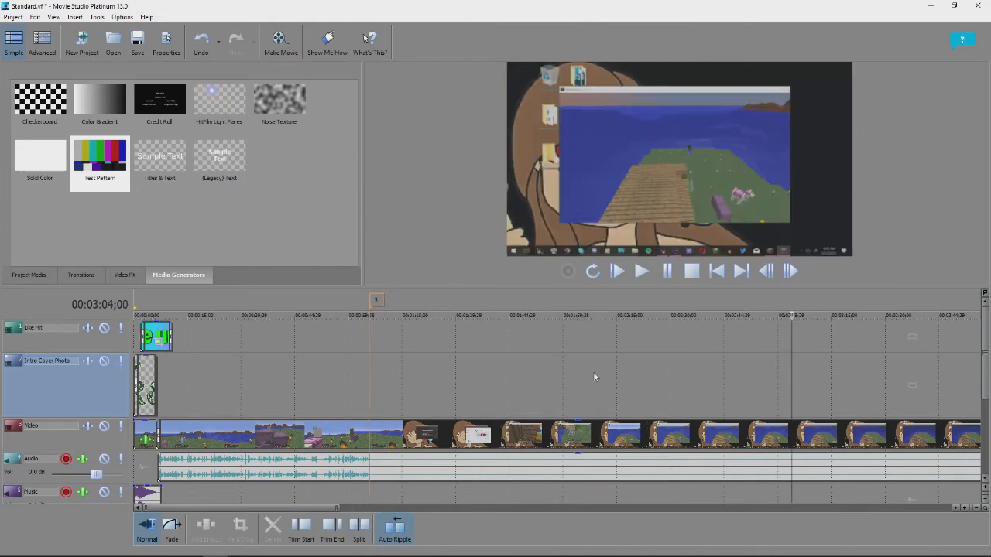
{"action": "left_click", "coordinate": [593, 377]}
{"action": "left_click", "coordinate": [616, 376]}
{"action": "left_click", "coordinate": [635, 376]}
{"action": "left_click", "coordinate": [649, 376]}
{"action": "left_click", "coordinate": [660, 378]}
{"action": "left_click", "coordinate": [784, 363]}
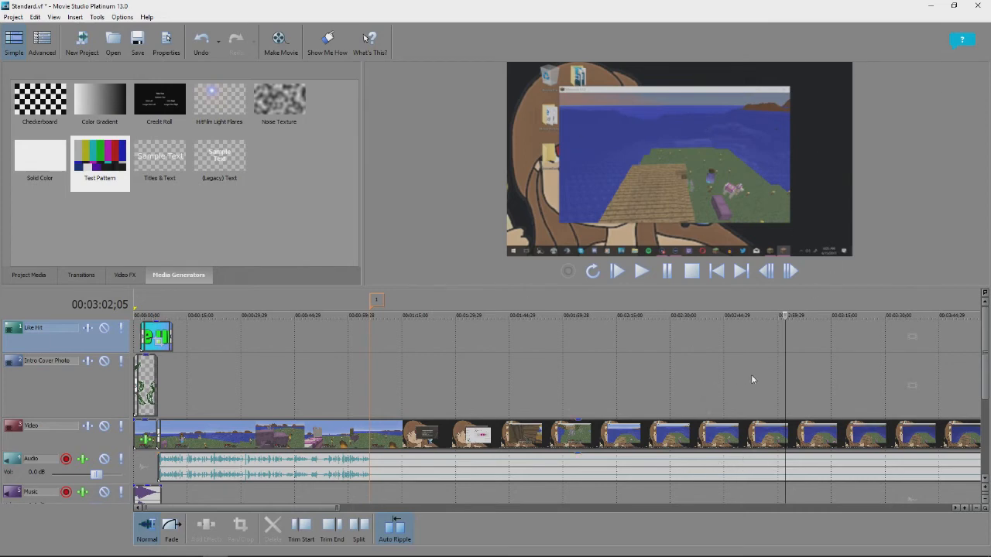
{"action": "key", "text": "m"}
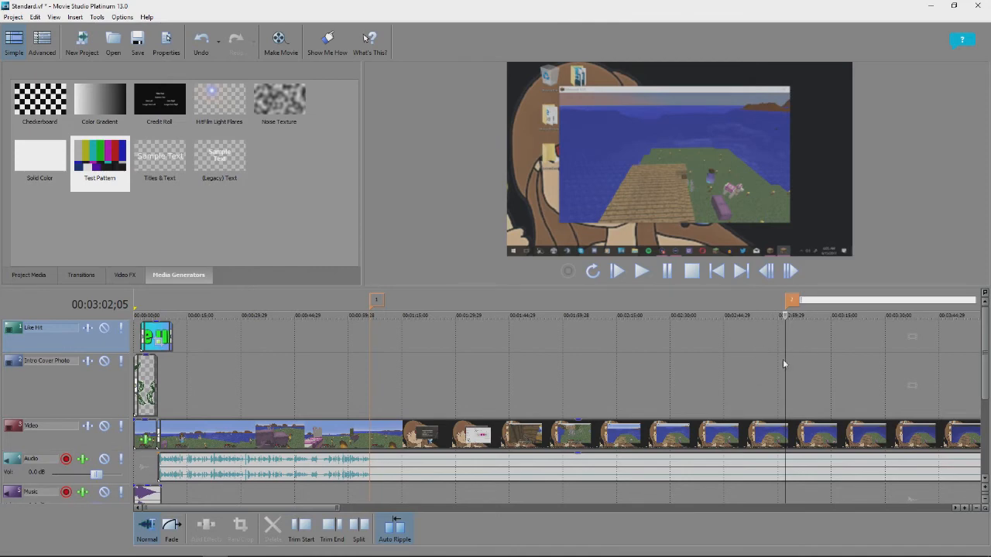
{"action": "key", "text": "Return"}
Step: Delete the footage between the two markers with the gap closed, and remove both markers
{"action": "left_click_drag", "start_coordinate": [785, 359], "coordinate": [371, 352]}
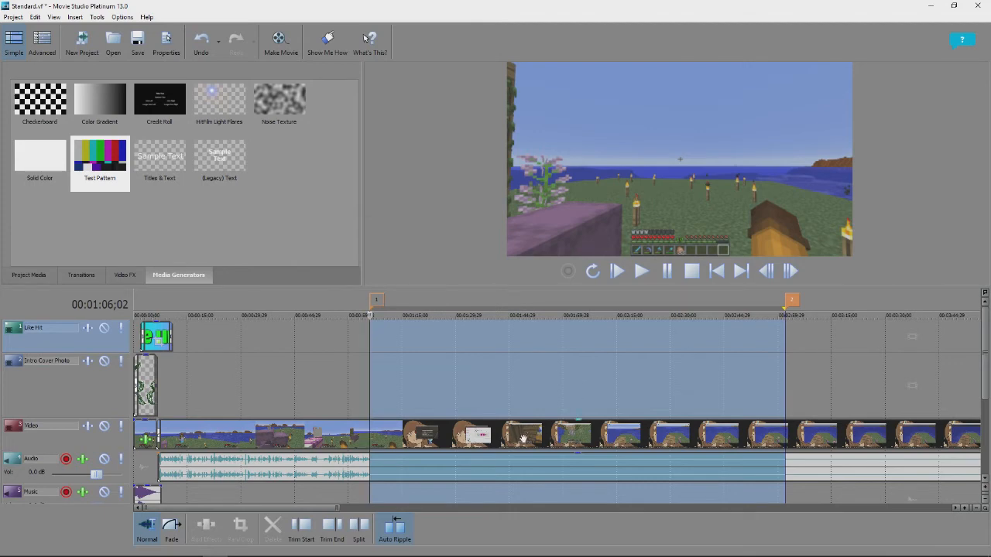
{"action": "key", "text": "Delete"}
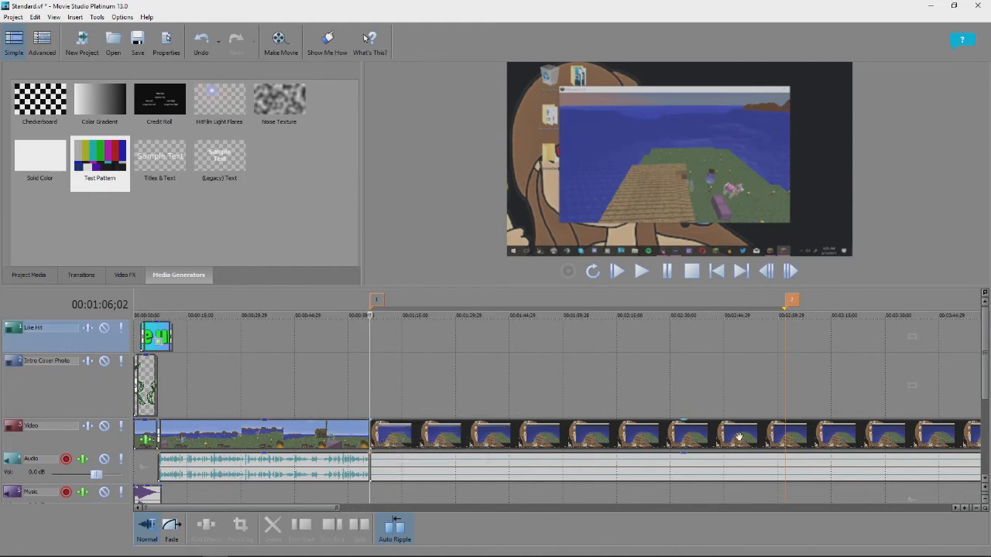
{"action": "right_click", "coordinate": [783, 299]}
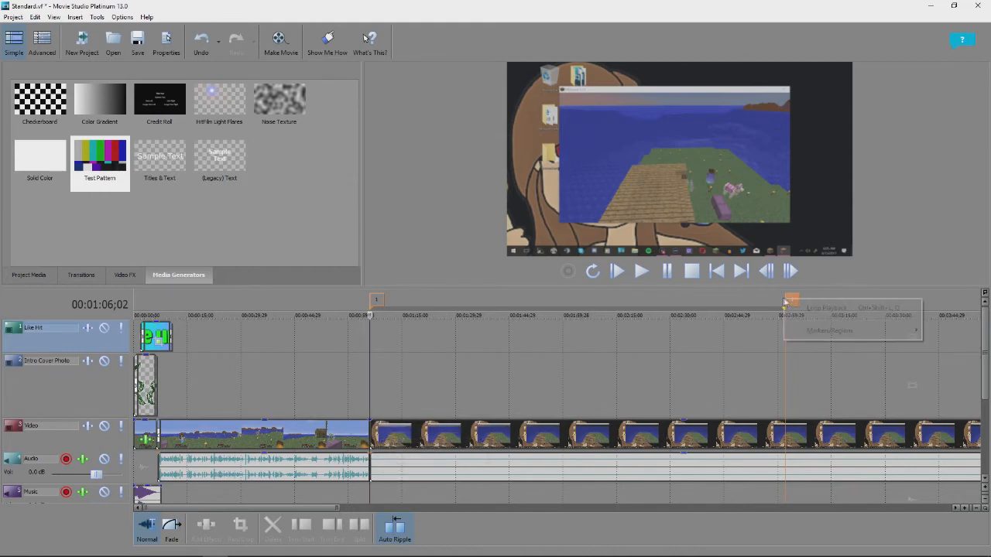
{"action": "right_click", "coordinate": [793, 297]}
{"action": "left_click", "coordinate": [840, 348]}
{"action": "right_click", "coordinate": [376, 299]}
{"action": "left_click", "coordinate": [419, 350]}
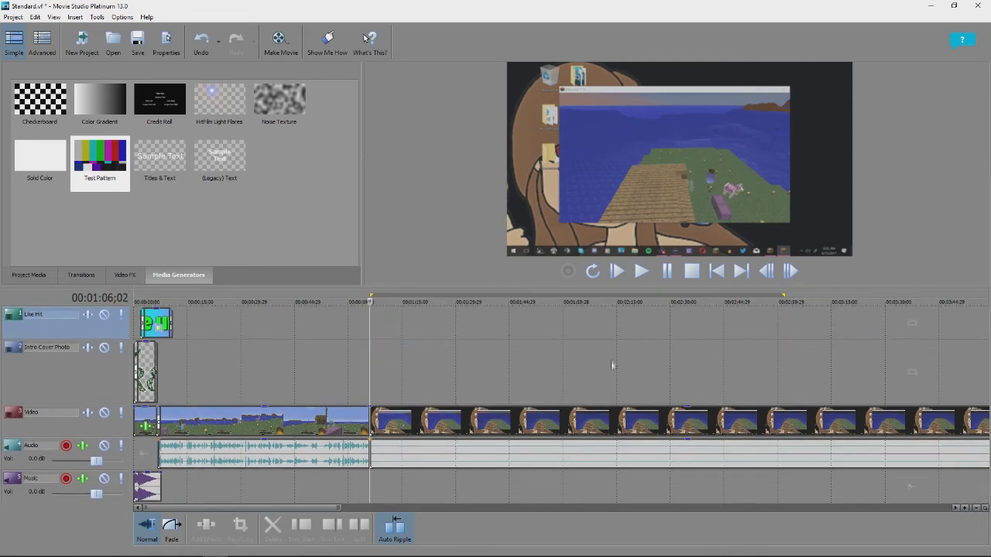
Step: Cut out the silent section just before the closing speech and split the main footage at 00:09:28;03
{"action": "scroll", "coordinate": [623, 373], "scroll_direction": "down", "scroll_amount": 5}
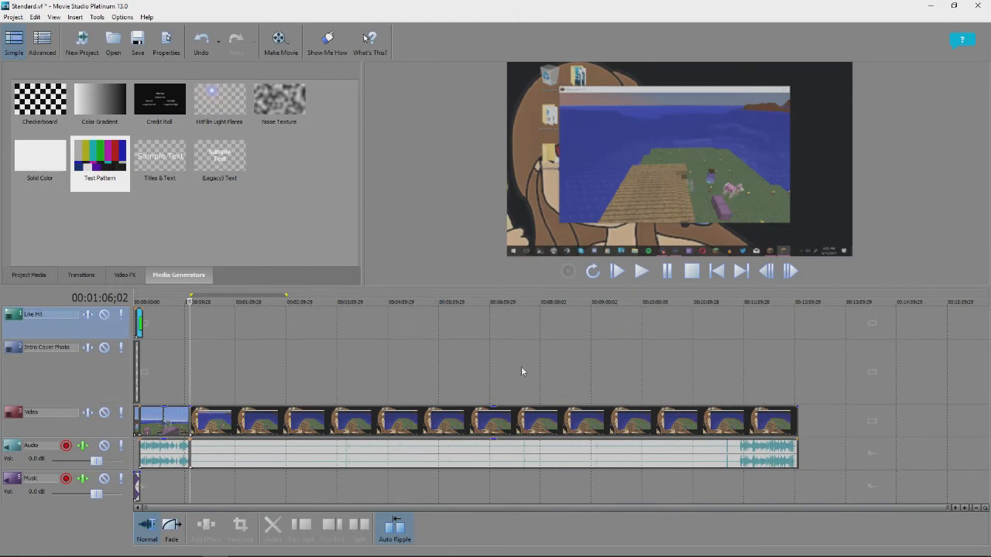
{"action": "left_click", "coordinate": [451, 368]}
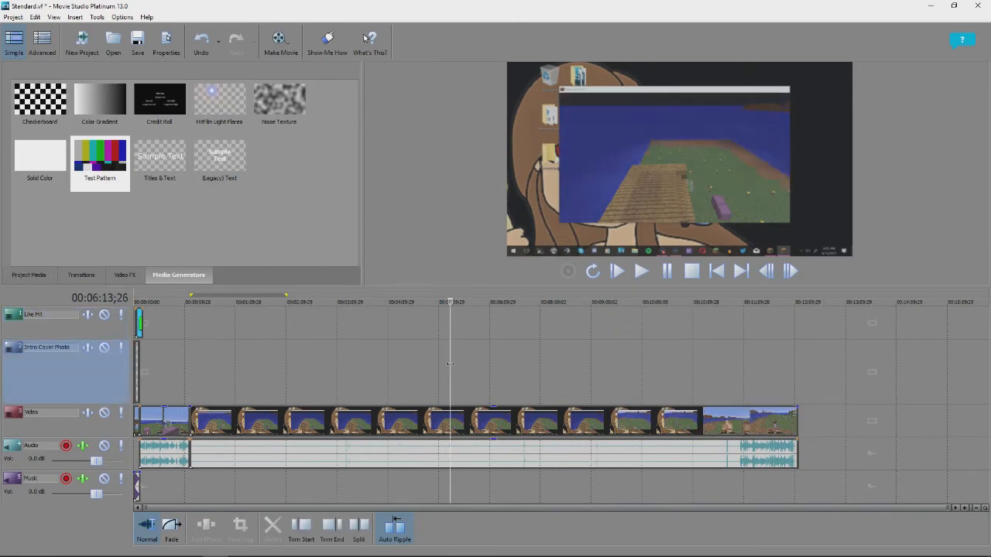
{"action": "left_click", "coordinate": [488, 371]}
{"action": "left_click_drag", "start_coordinate": [488, 371], "coordinate": [615, 378]}
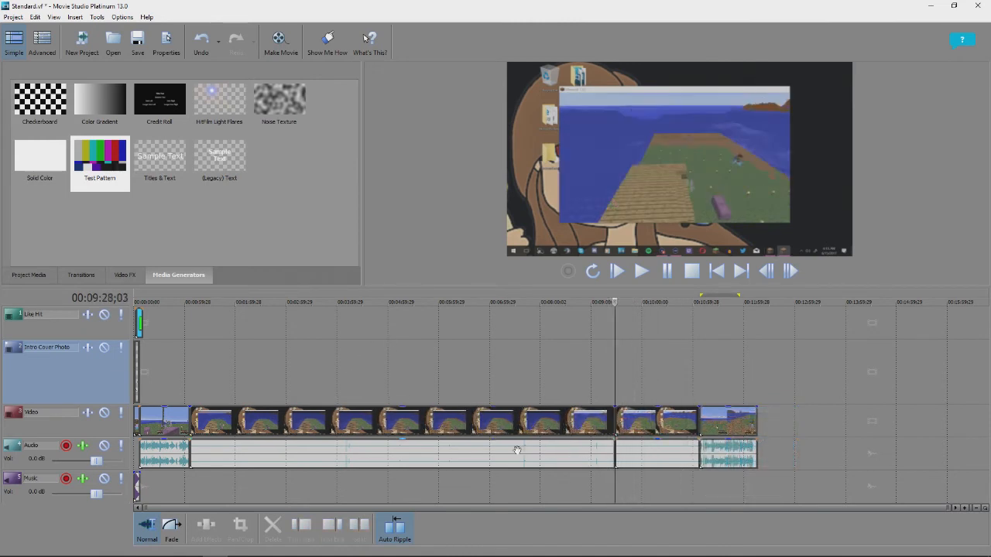
Step: Compare the framing of the two silent clips and place the playhead at 00:02:23;20 in the longer one
{"action": "left_click", "coordinate": [471, 418]}
{"action": "left_click", "coordinate": [632, 422]}
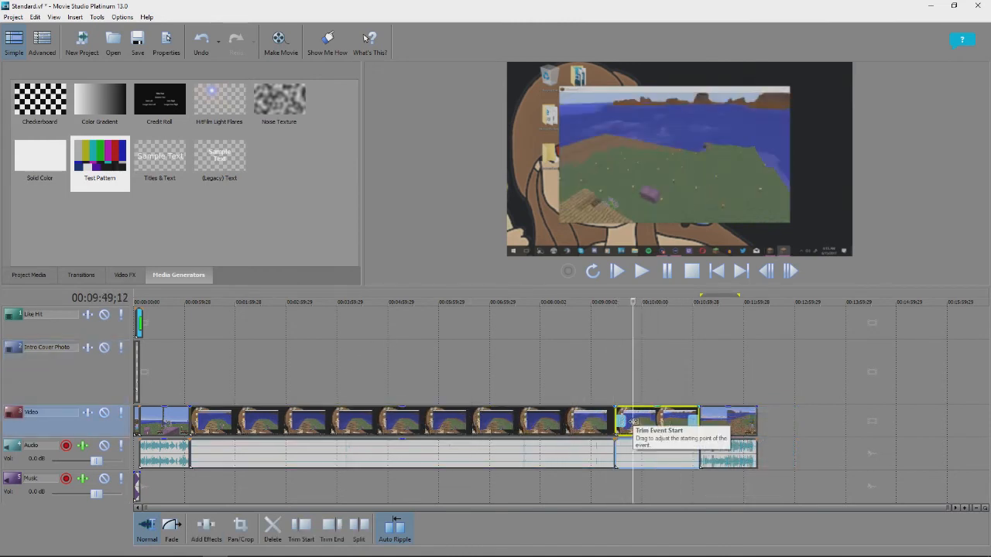
{"action": "left_click", "coordinate": [386, 418]}
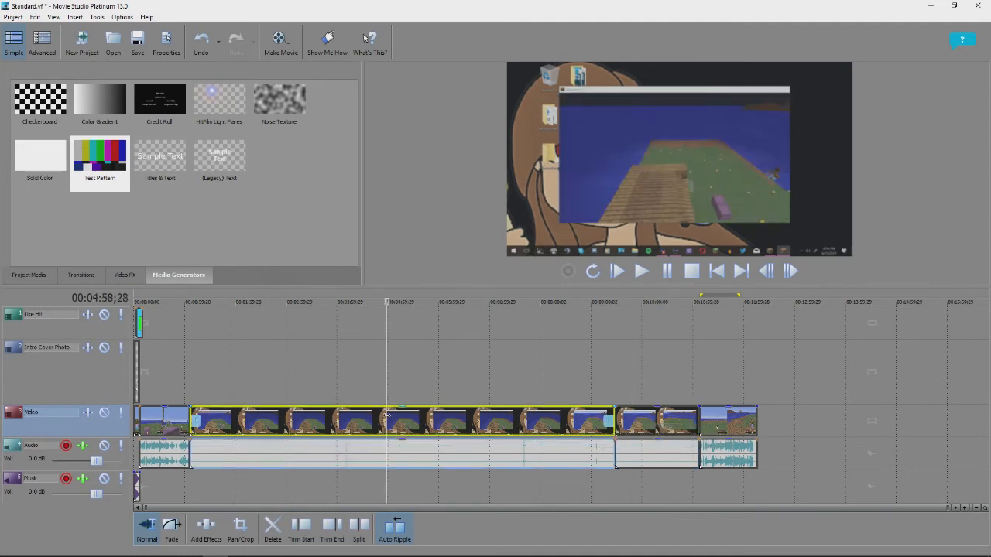
{"action": "left_click", "coordinate": [192, 358]}
{"action": "left_click", "coordinate": [254, 367]}
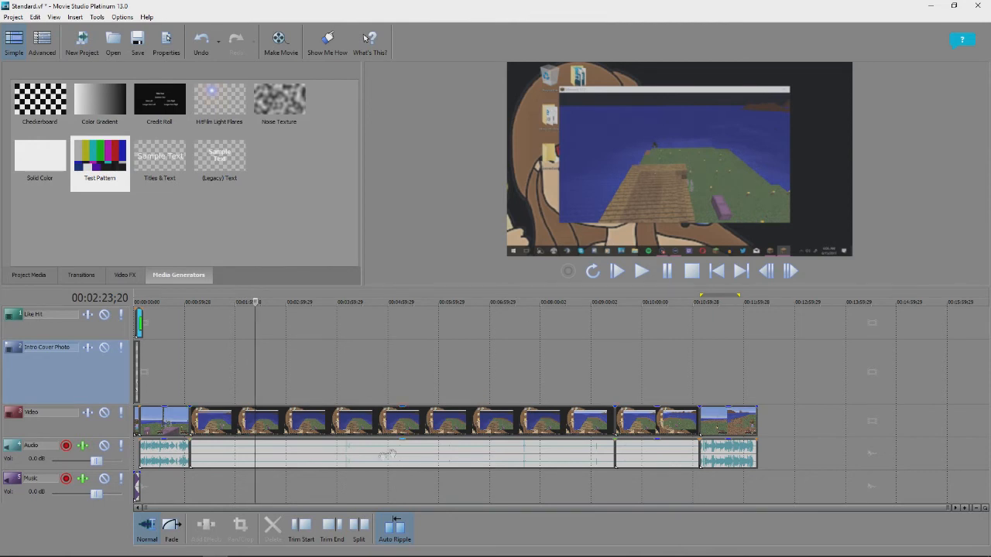
Step: Open Event Pan/Crop for the long silent clip and pull the crop's upper corners in to the game window, about 1,264 wide
{"action": "right_click", "coordinate": [300, 426]}
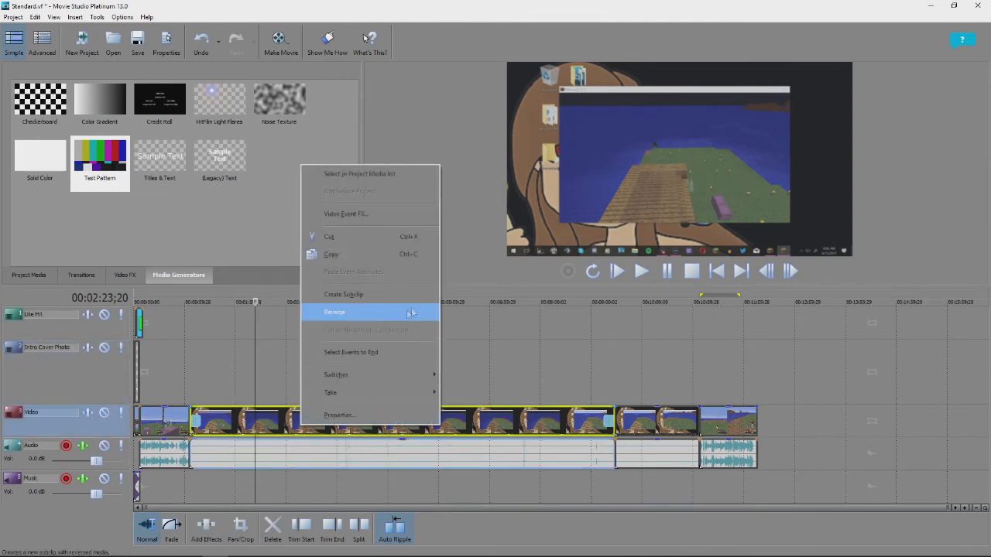
{"action": "left_click", "coordinate": [368, 214]}
{"action": "left_click", "coordinate": [800, 140]}
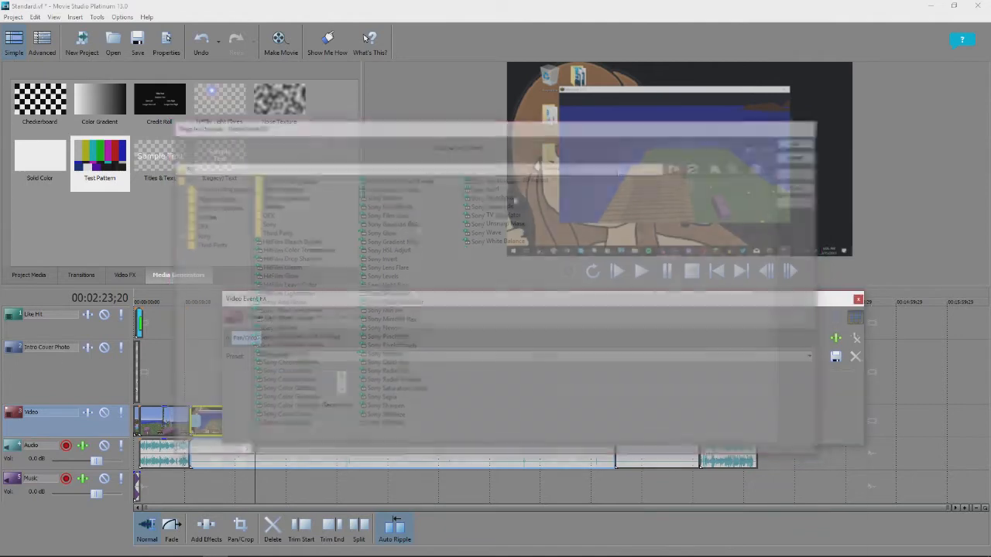
{"action": "scroll", "coordinate": [461, 465], "scroll_direction": "up", "scroll_amount": 5}
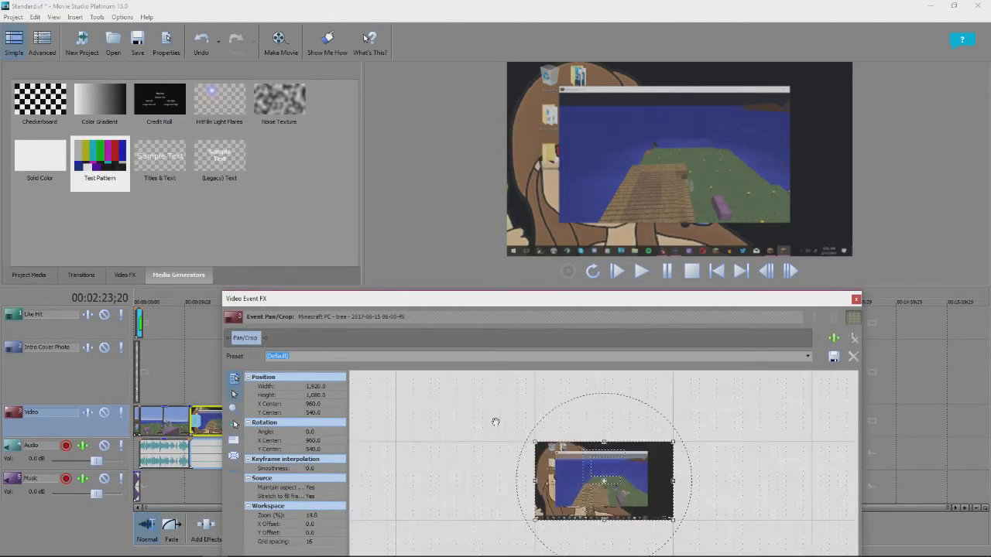
{"action": "scroll", "coordinate": [495, 422], "scroll_direction": "up", "scroll_amount": 3}
{"action": "left_click_drag", "start_coordinate": [460, 400], "coordinate": [504, 426]}
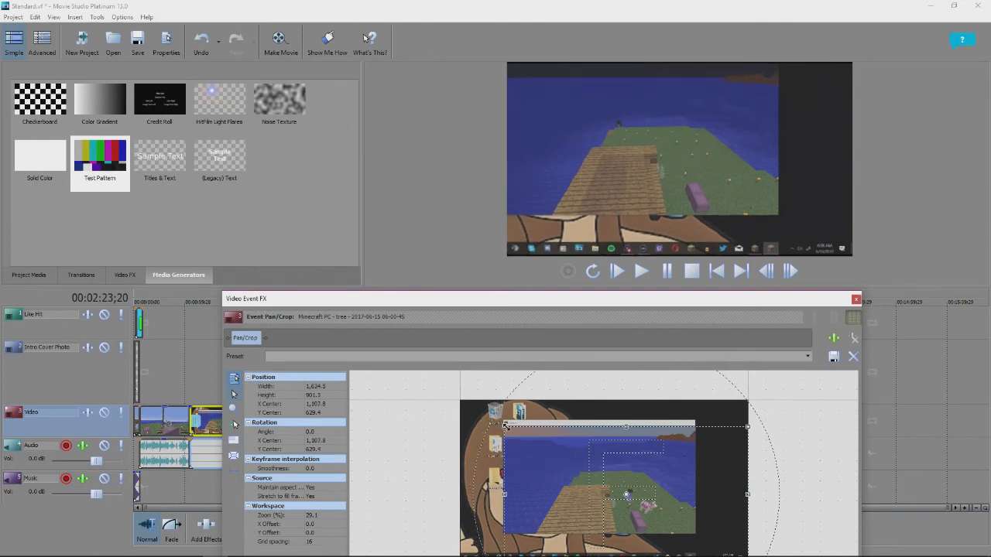
{"action": "left_click_drag", "start_coordinate": [745, 426], "coordinate": [691, 425]}
Step: Raise the crop's lower edge to the game window, making the frame about 1,267 by 712, and close the crop settings
{"action": "left_click_drag", "start_coordinate": [651, 305], "coordinate": [467, 207]}
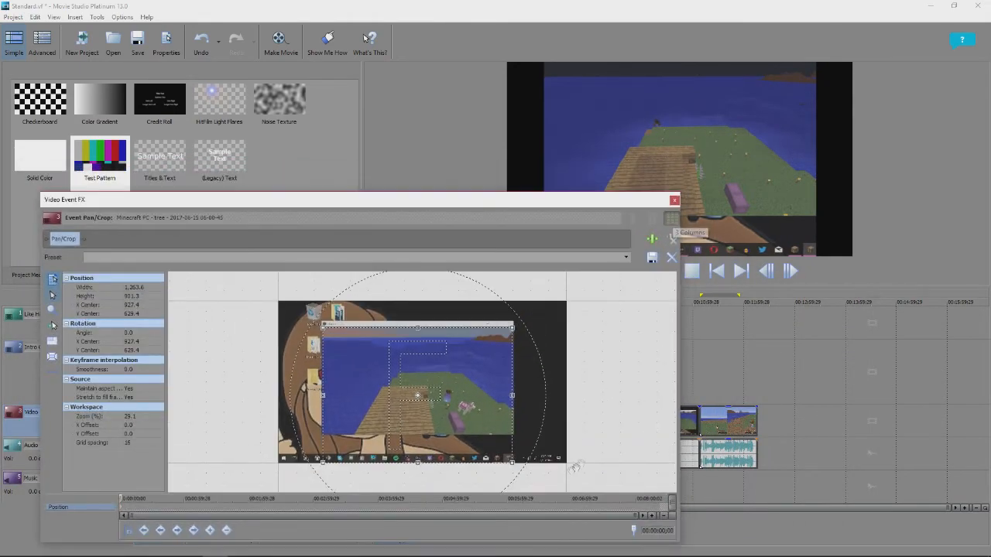
{"action": "left_click_drag", "start_coordinate": [508, 459], "coordinate": [510, 431]}
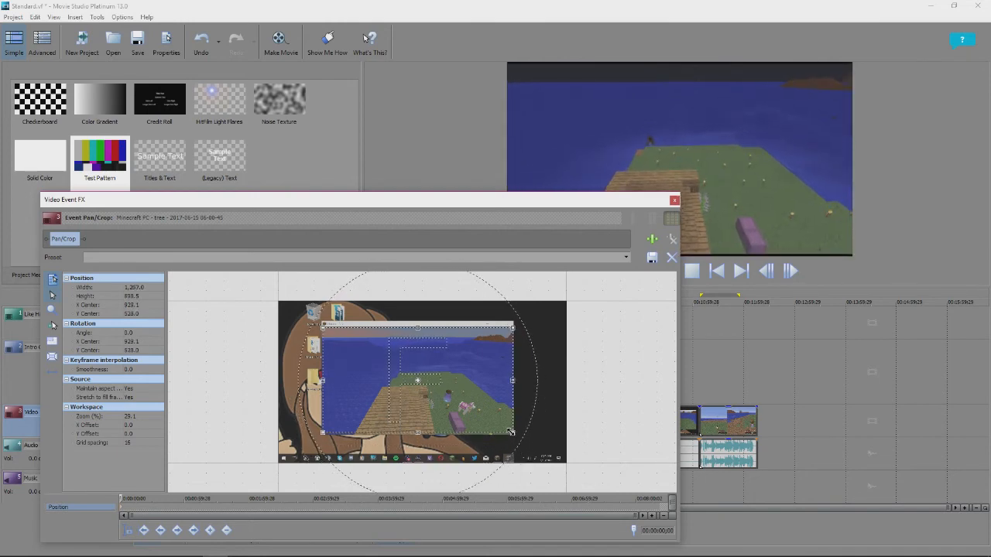
{"action": "left_click_drag", "start_coordinate": [510, 430], "coordinate": [511, 435]}
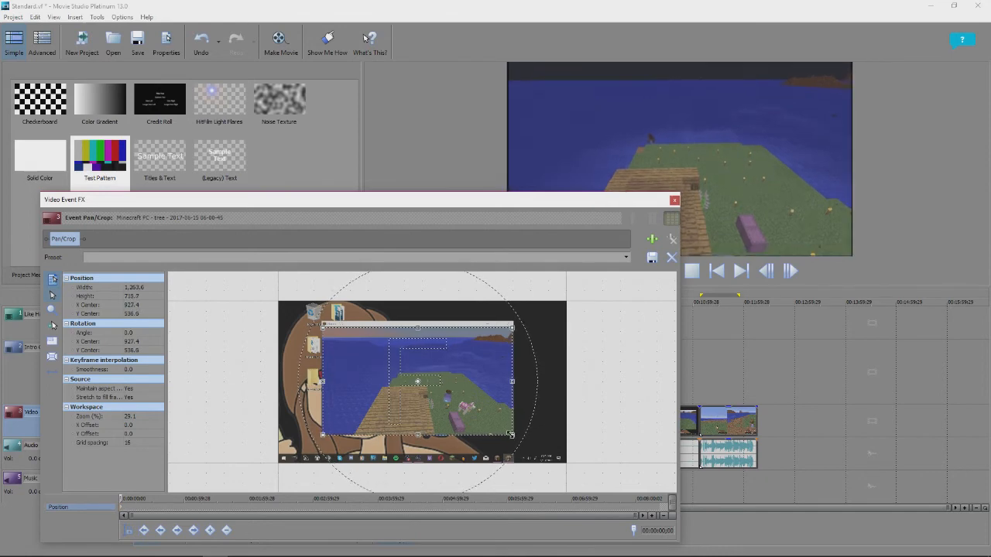
{"action": "left_click_drag", "start_coordinate": [511, 435], "coordinate": [511, 434]}
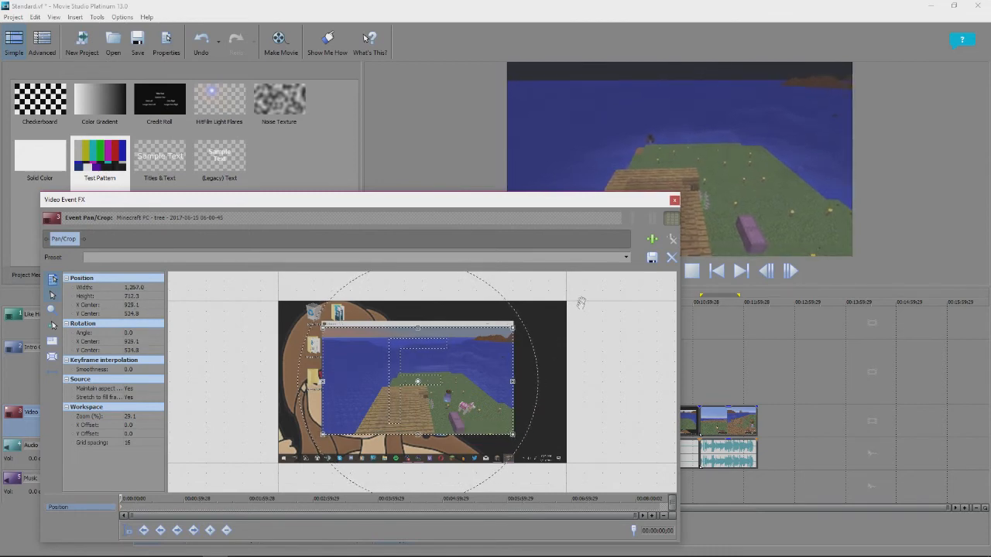
{"action": "left_click_drag", "start_coordinate": [596, 206], "coordinate": [727, 156]}
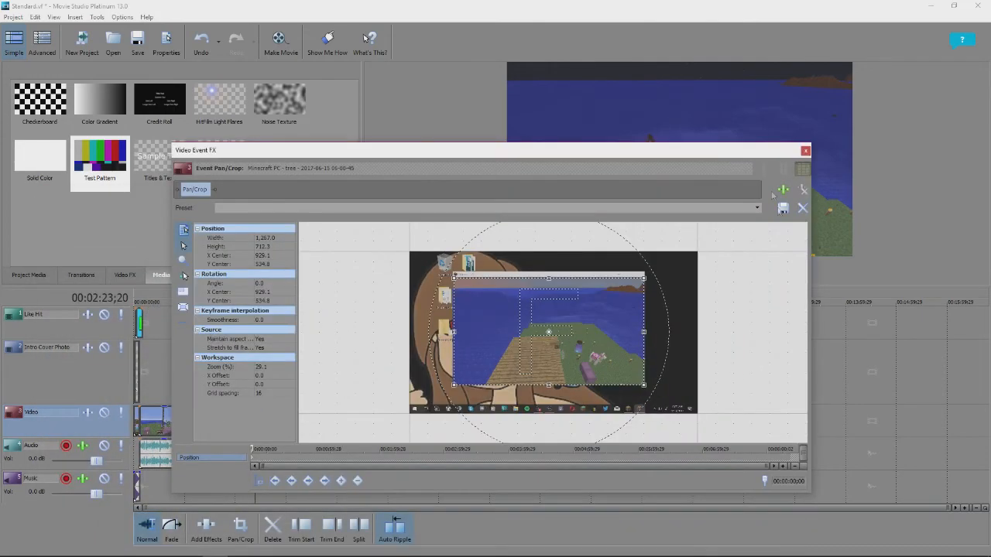
{"action": "left_click", "coordinate": [805, 150]}
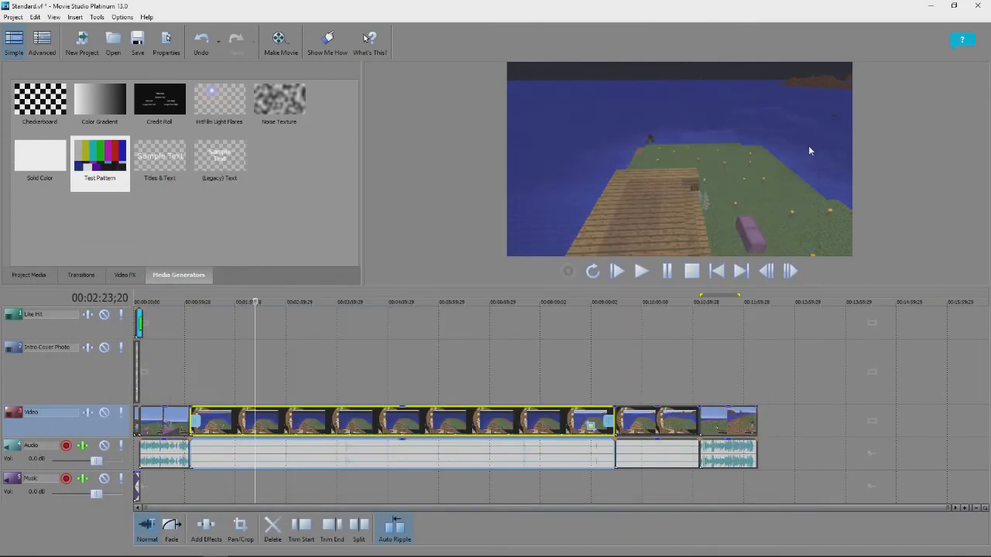
Step: Check the crop along the long clip and apply the same crop to the shorter silent clip after it
{"action": "left_click", "coordinate": [220, 387]}
{"action": "left_click_drag", "start_coordinate": [356, 364], "coordinate": [302, 382]}
{"action": "left_click", "coordinate": [531, 363]}
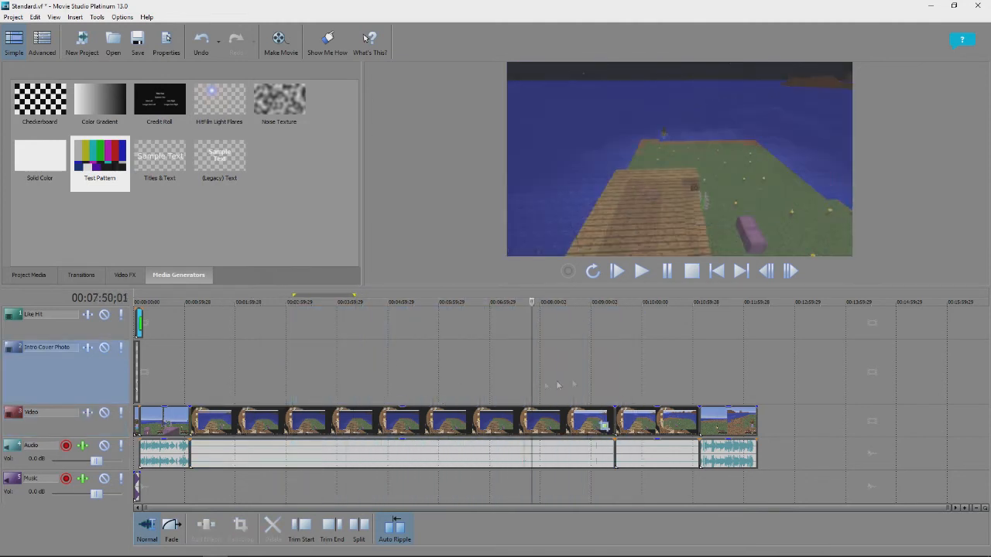
{"action": "left_click", "coordinate": [631, 360]}
{"action": "right_click", "coordinate": [654, 421]}
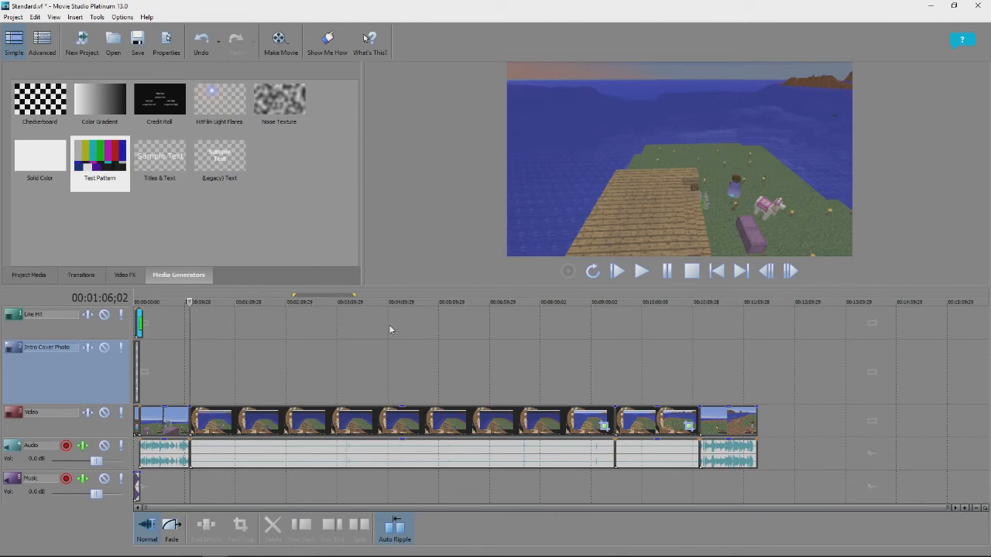
Step: Switch to Advanced mode and remove the long silent clip's audio event from its group
{"action": "left_click", "coordinate": [80, 275]}
{"action": "left_click", "coordinate": [31, 275]}
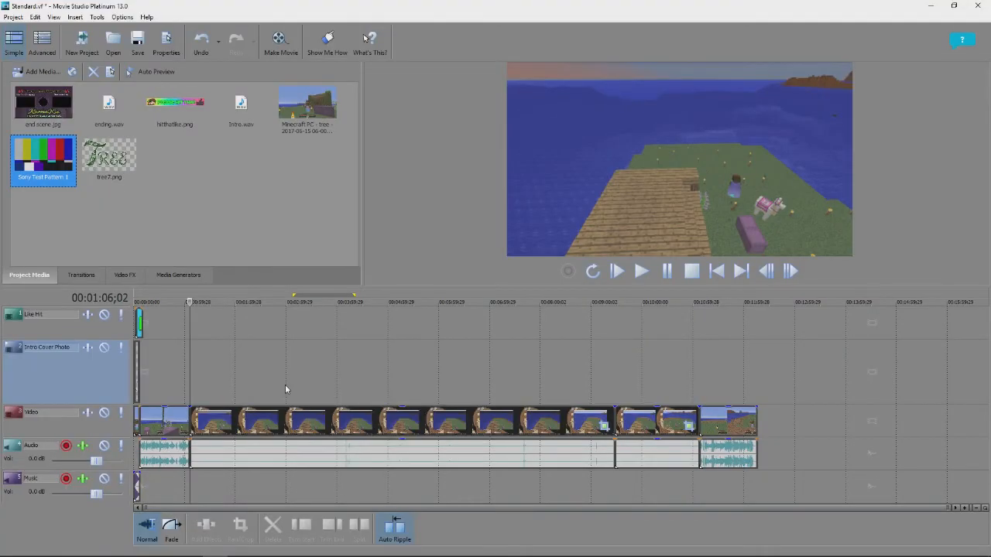
{"action": "scroll", "coordinate": [262, 395], "scroll_direction": "up", "scroll_amount": 1}
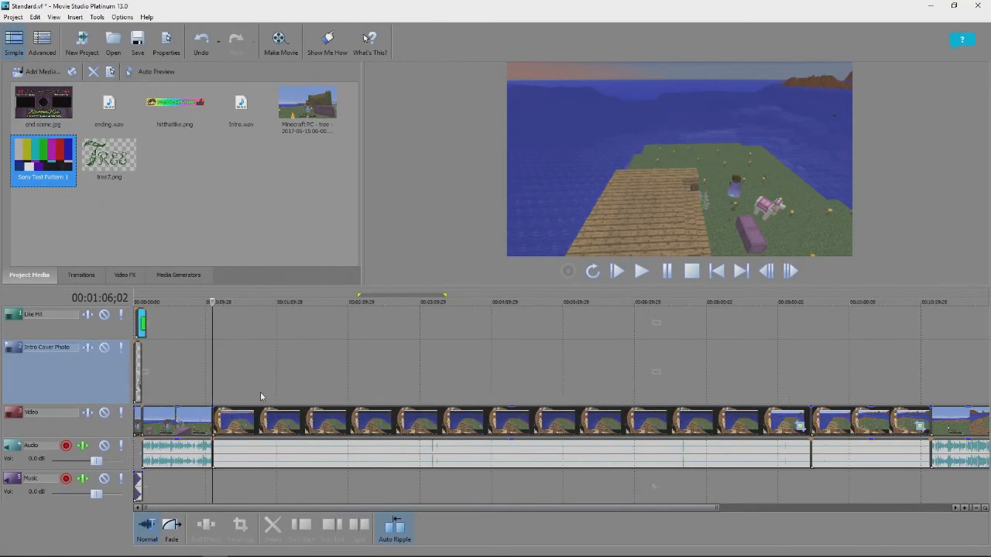
{"action": "scroll", "coordinate": [298, 390], "scroll_direction": "up", "scroll_amount": 1}
{"action": "scroll", "coordinate": [310, 395], "scroll_direction": "up", "scroll_amount": 1}
{"action": "left_click", "coordinate": [40, 44]}
{"action": "left_click", "coordinate": [400, 465]}
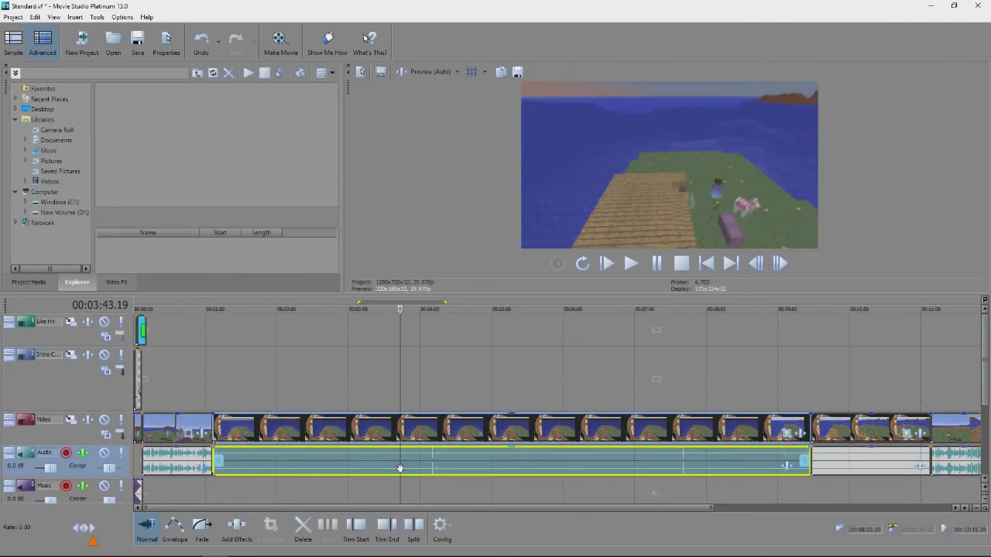
{"action": "right_click", "coordinate": [399, 466]}
{"action": "mouse_move", "coordinate": [447, 381]}
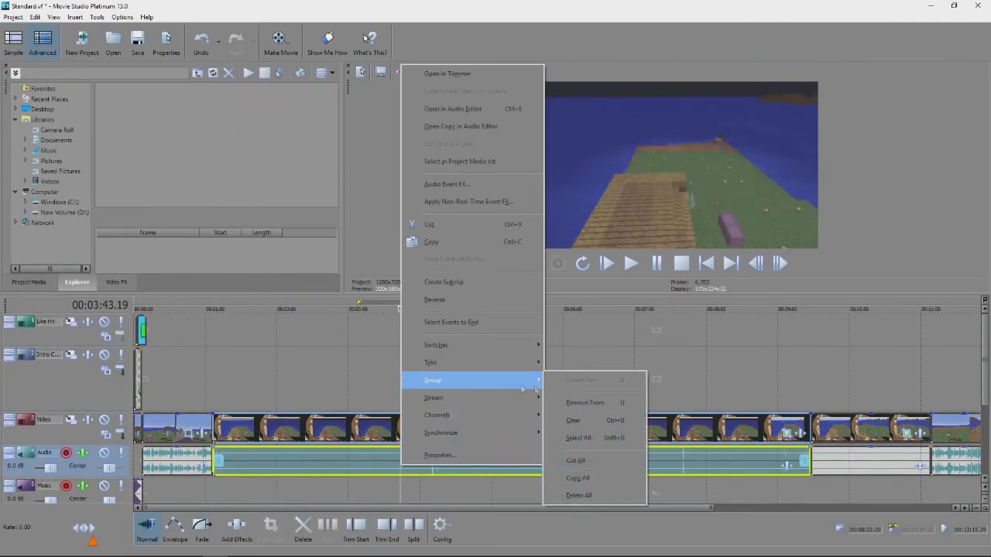
{"action": "left_click", "coordinate": [585, 403]}
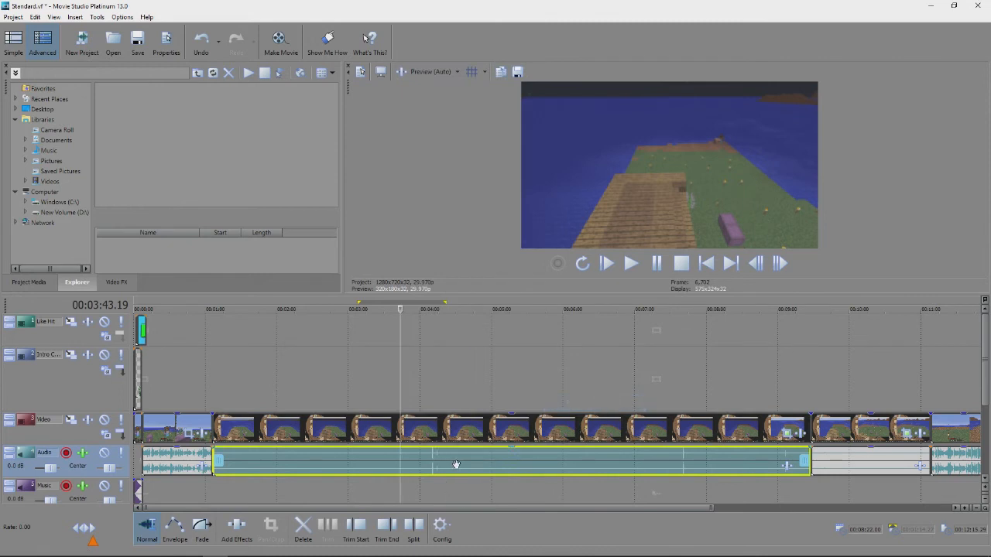
Step: Delete the long silent clip's audio, ungroup and delete the shorter silent clip's audio, and return to Simple mode
{"action": "key", "text": "Delete"}
{"action": "right_click", "coordinate": [848, 454]}
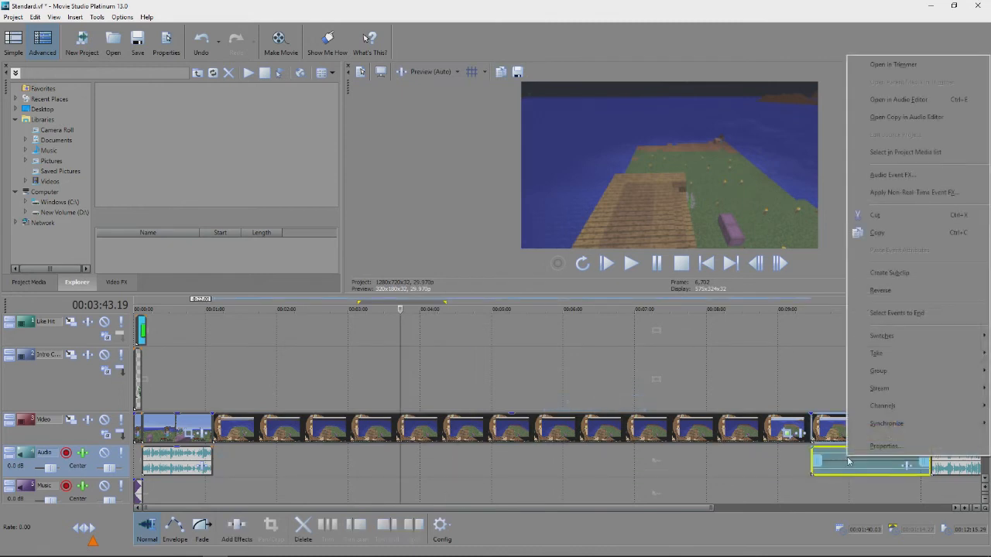
{"action": "mouse_move", "coordinate": [876, 378]}
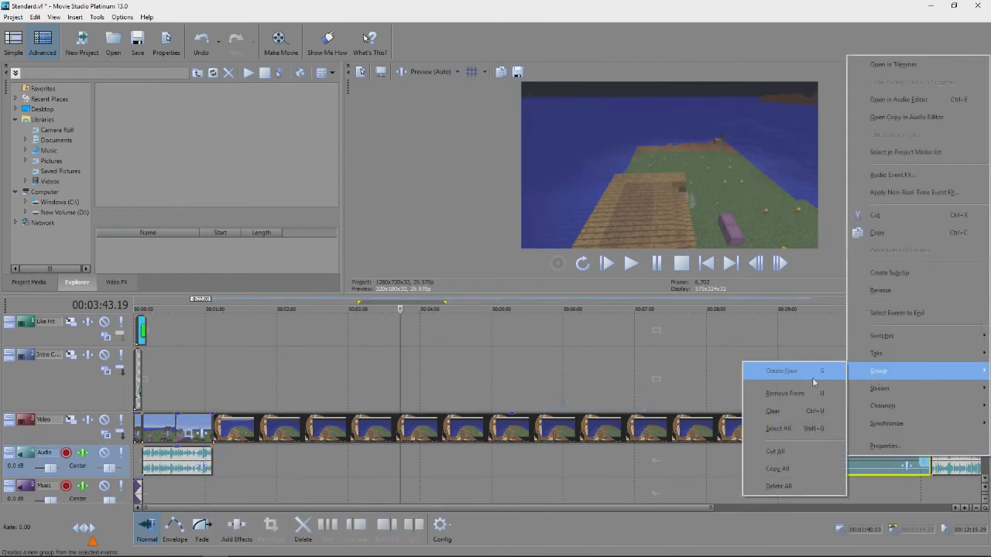
{"action": "left_click", "coordinate": [812, 393]}
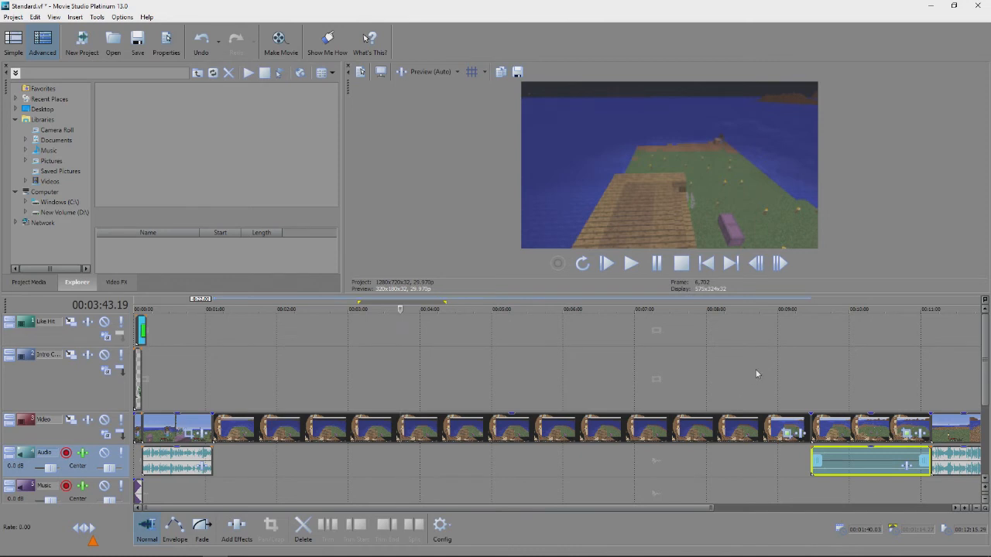
{"action": "key", "text": "Delete"}
{"action": "left_click", "coordinate": [282, 396]}
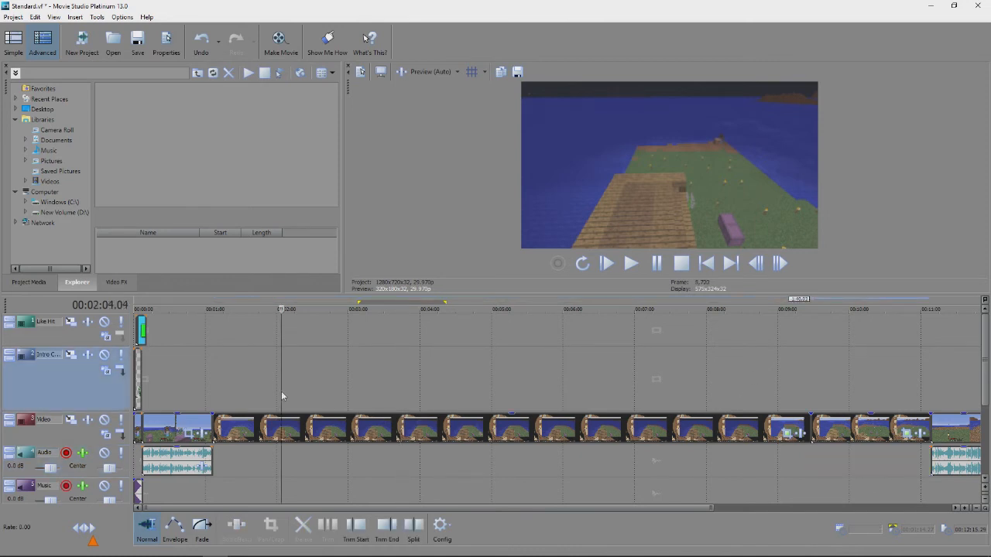
{"action": "left_click", "coordinate": [14, 42]}
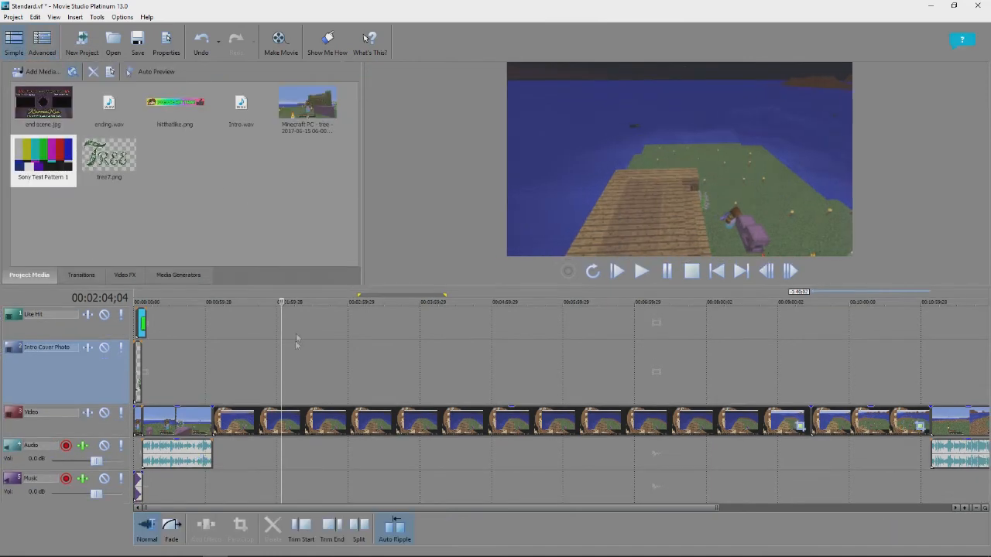
Step: Import Secrets of the Schoolyard.mp3 from the Audio Files folder and place it on the Music track at the long silent clip's start
{"action": "scroll", "coordinate": [356, 345], "scroll_direction": "down", "scroll_amount": 2}
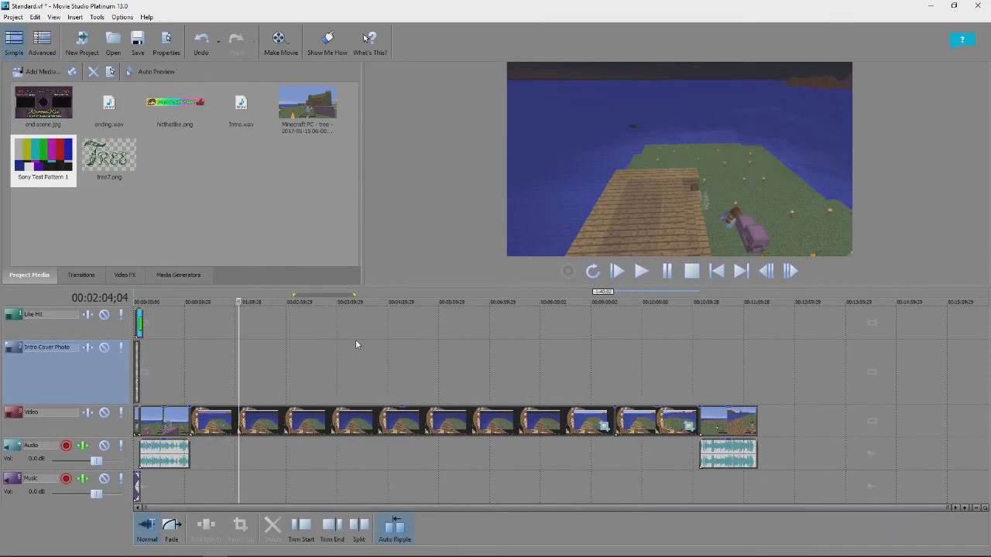
{"action": "scroll", "coordinate": [354, 341], "scroll_direction": "up", "scroll_amount": 2}
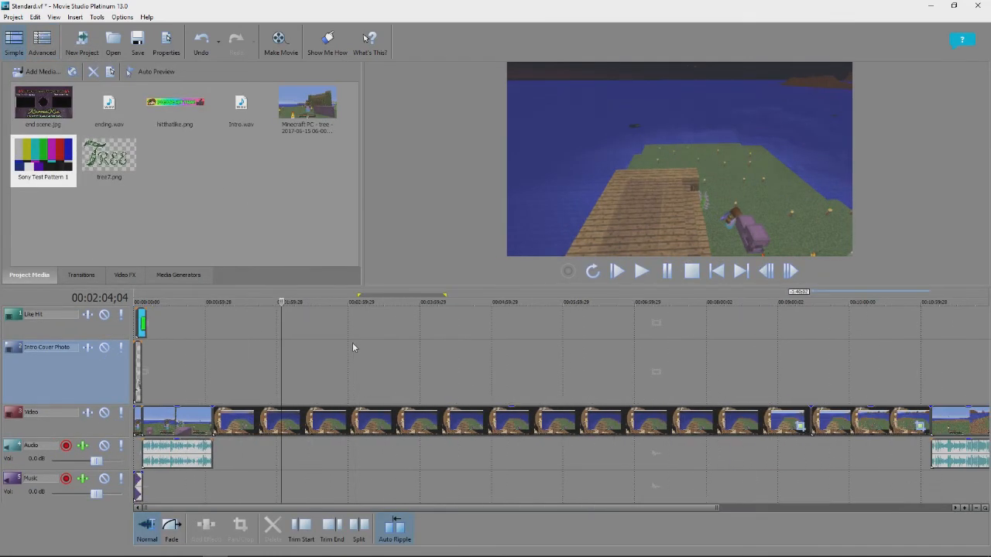
{"action": "scroll", "coordinate": [352, 348], "scroll_direction": "down", "scroll_amount": 1}
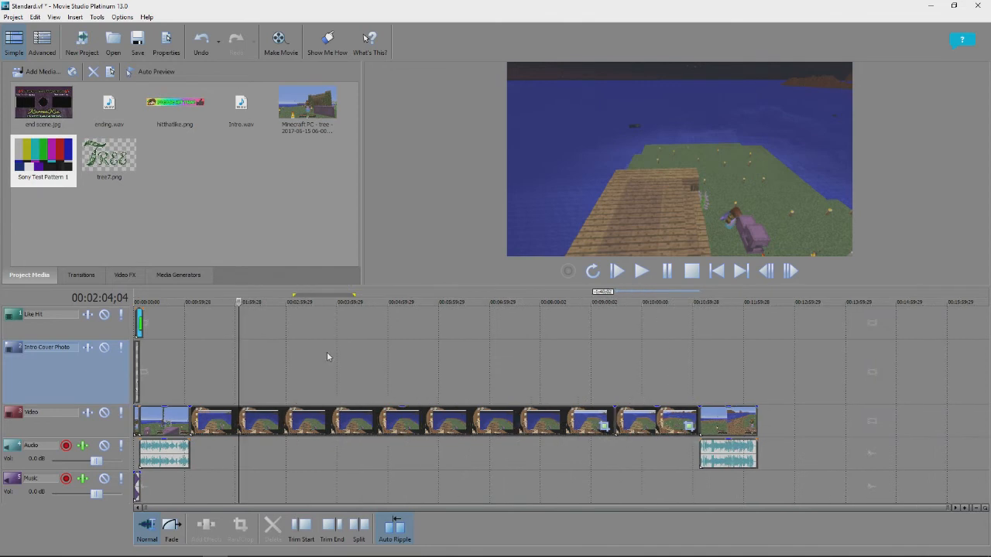
{"action": "left_click", "coordinate": [216, 359]}
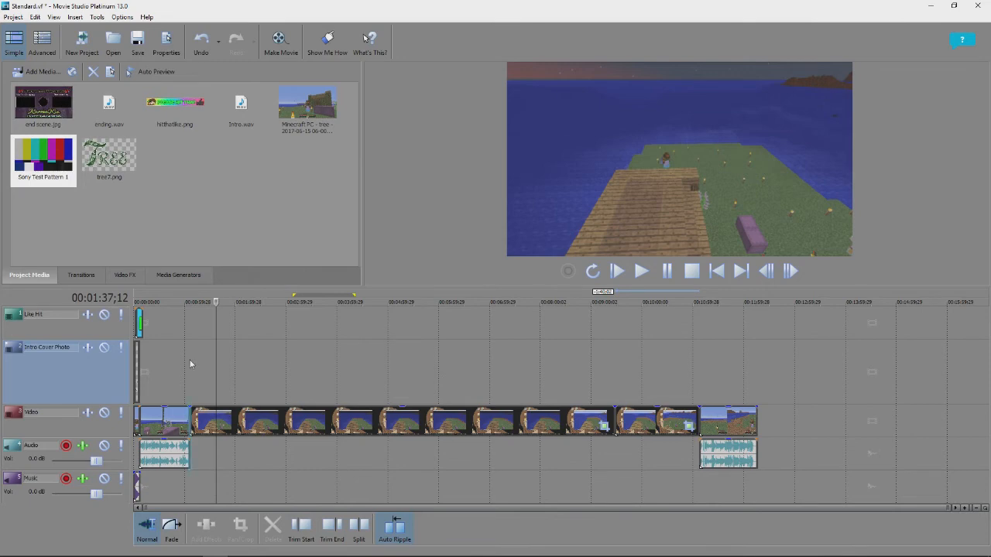
{"action": "left_click", "coordinate": [190, 364]}
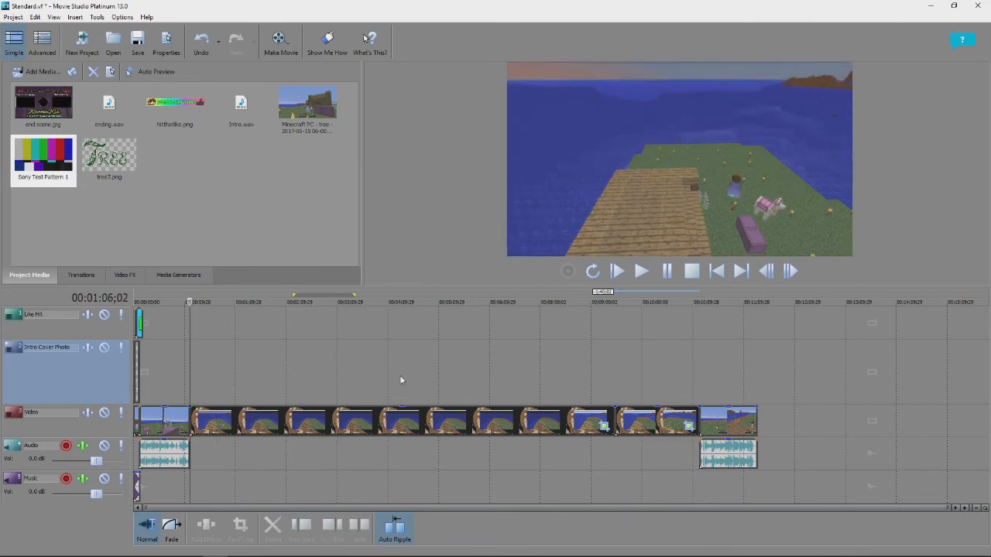
{"action": "left_click", "coordinate": [35, 70]}
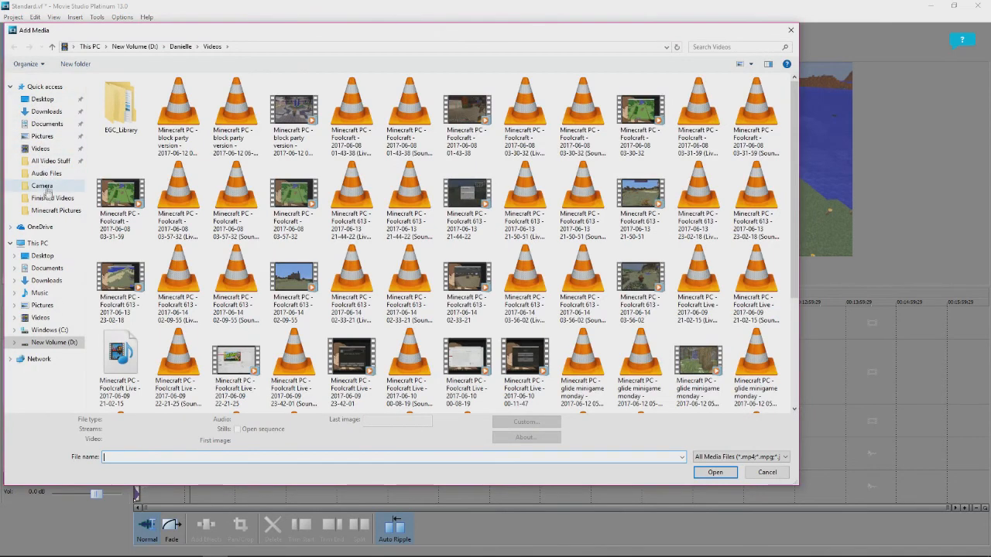
{"action": "left_click", "coordinate": [47, 174]}
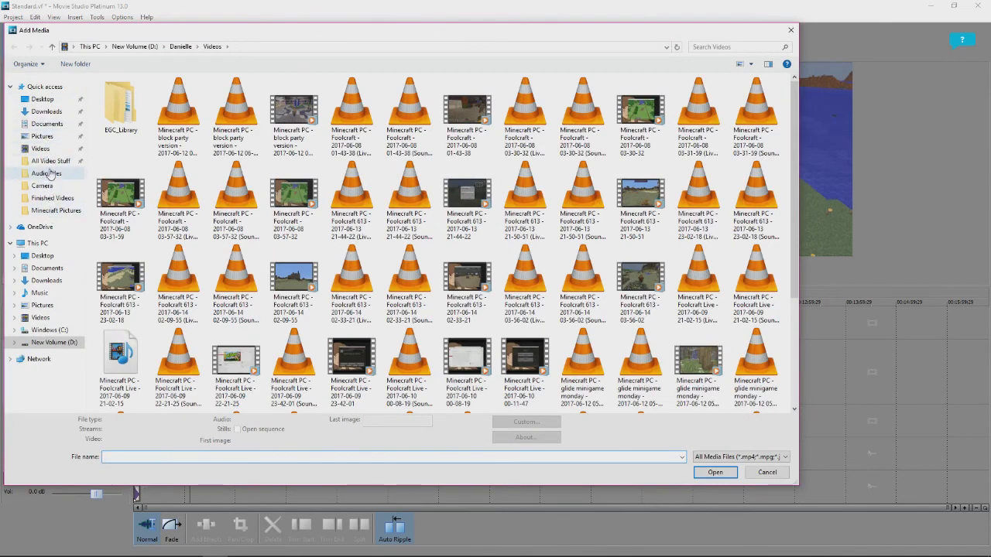
{"action": "scroll", "coordinate": [191, 139], "scroll_direction": "down", "scroll_amount": 1}
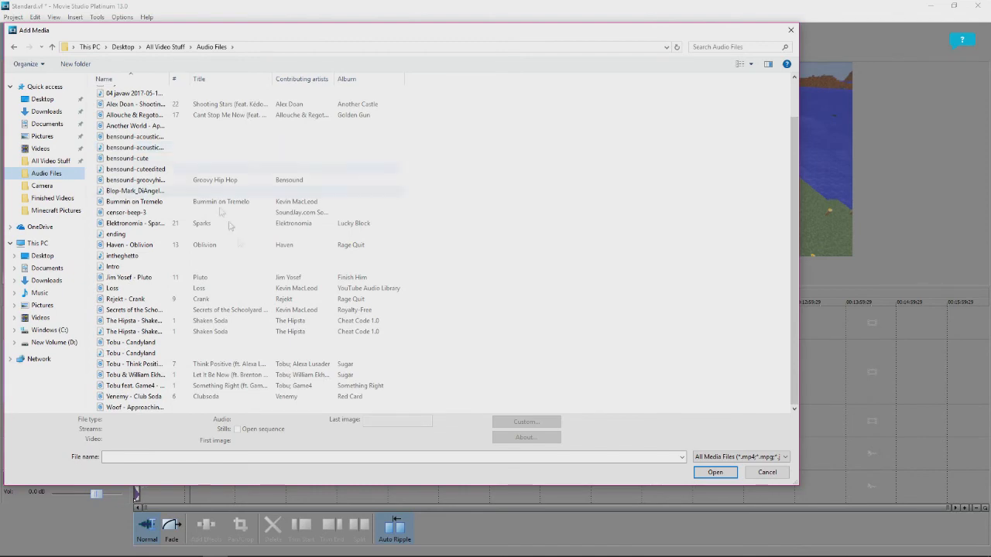
{"action": "double_click", "coordinate": [139, 309]}
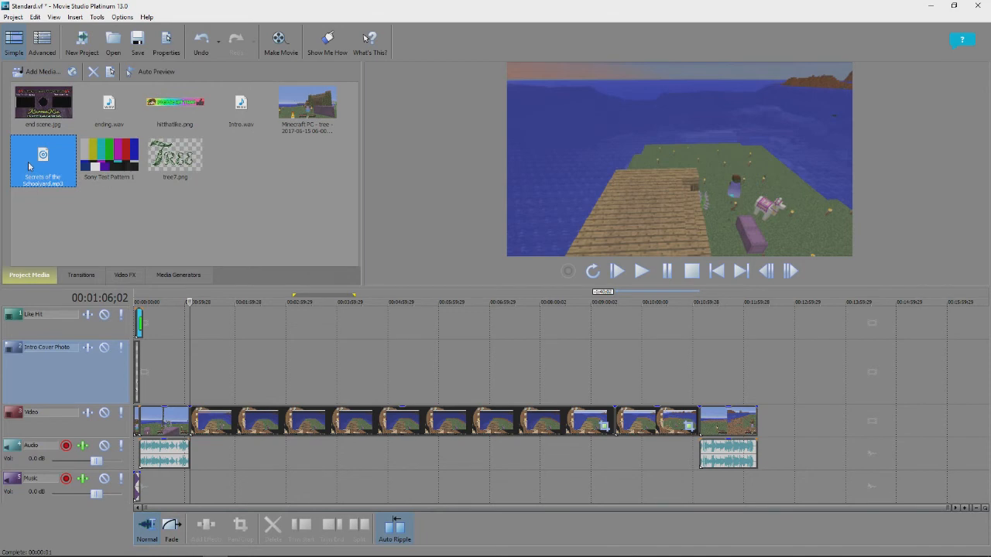
{"action": "left_click_drag", "start_coordinate": [59, 154], "coordinate": [217, 359]}
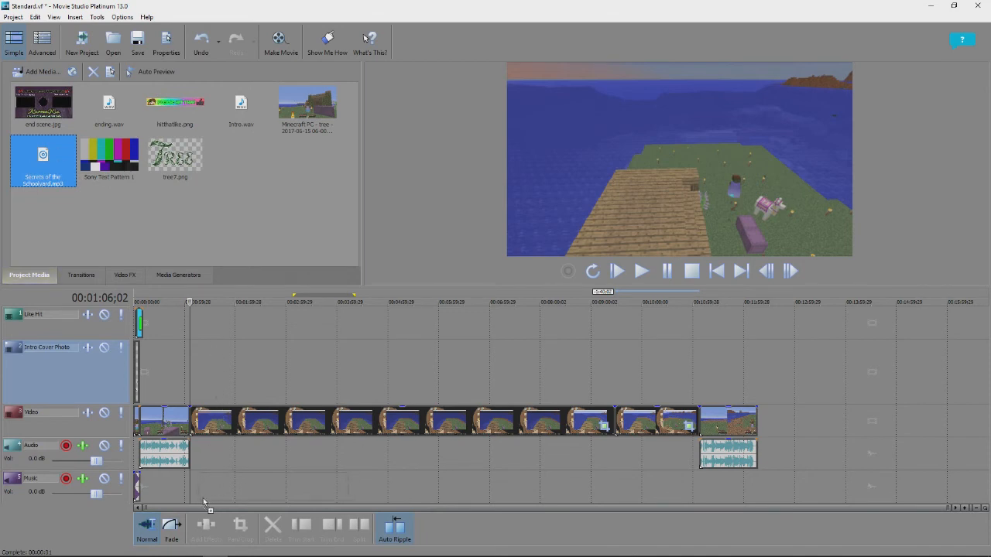
{"action": "left_click_drag", "start_coordinate": [199, 504], "coordinate": [198, 491]}
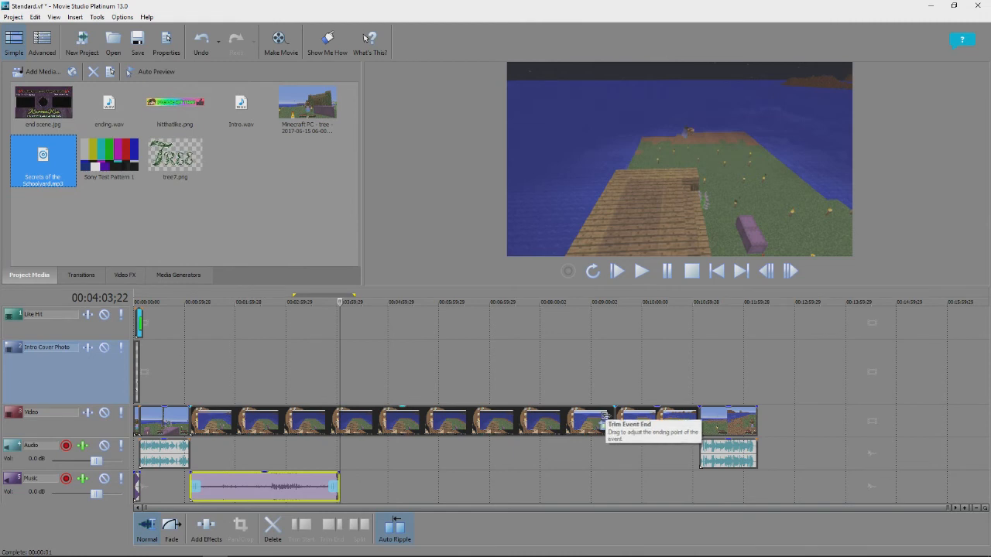
Step: Time-compress the long and the shorter silent clips so that together they end where the music ends
{"action": "left_click", "coordinate": [604, 415]}
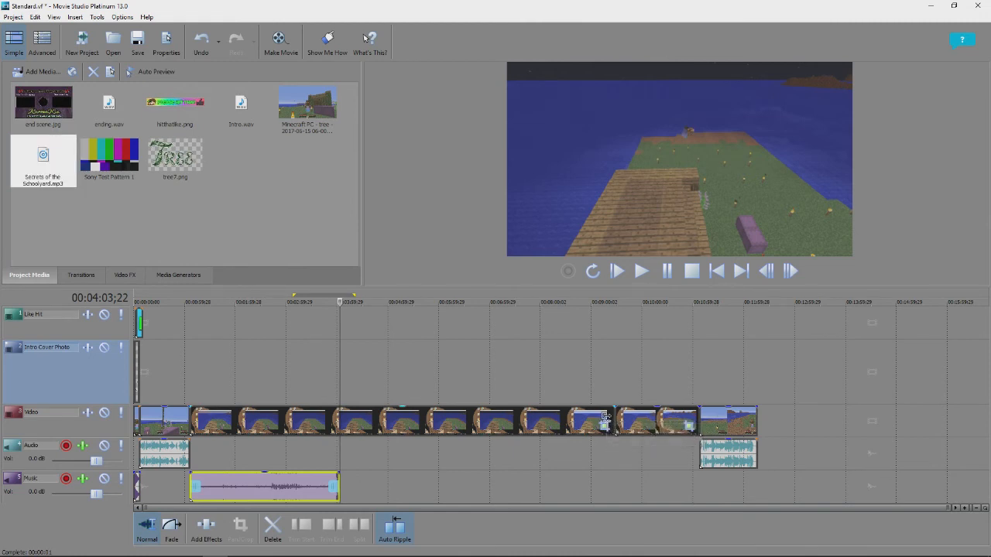
{"action": "left_click", "coordinate": [604, 417]}
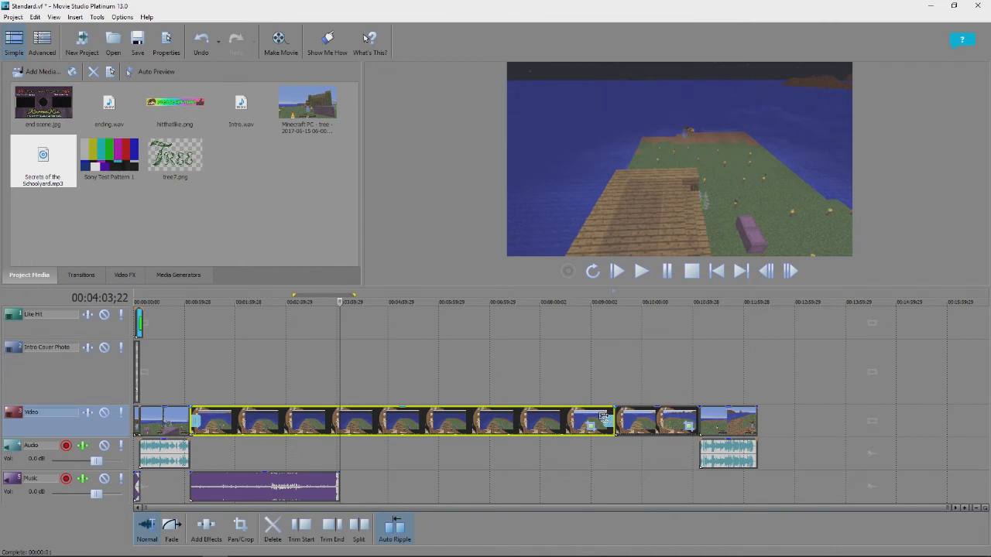
{"action": "left_click_drag", "start_coordinate": [602, 418], "coordinate": [294, 429]}
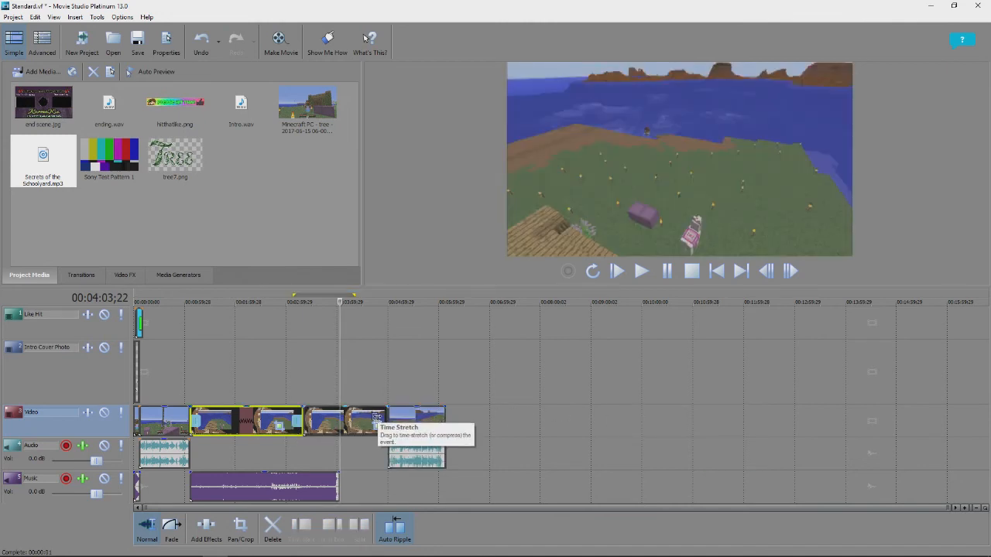
{"action": "left_click_drag", "start_coordinate": [377, 422], "coordinate": [331, 420]}
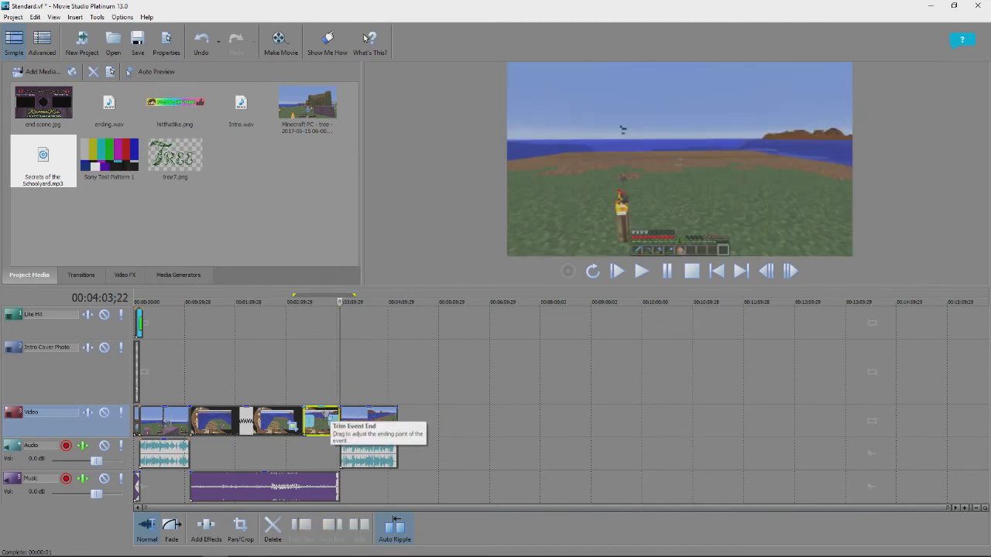
Step: Play the sped-up footage with its music from the start of the first compressed clip
{"action": "left_click", "coordinate": [185, 378]}
{"action": "left_click", "coordinate": [191, 374]}
{"action": "left_click", "coordinate": [642, 272]}
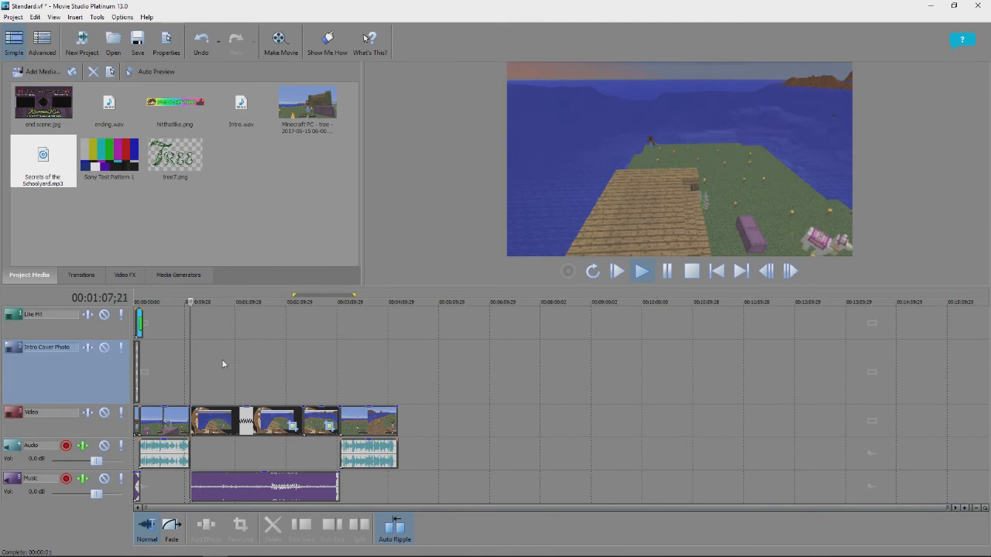
{"action": "scroll", "coordinate": [573, 463], "scroll_direction": "up", "scroll_amount": 6}
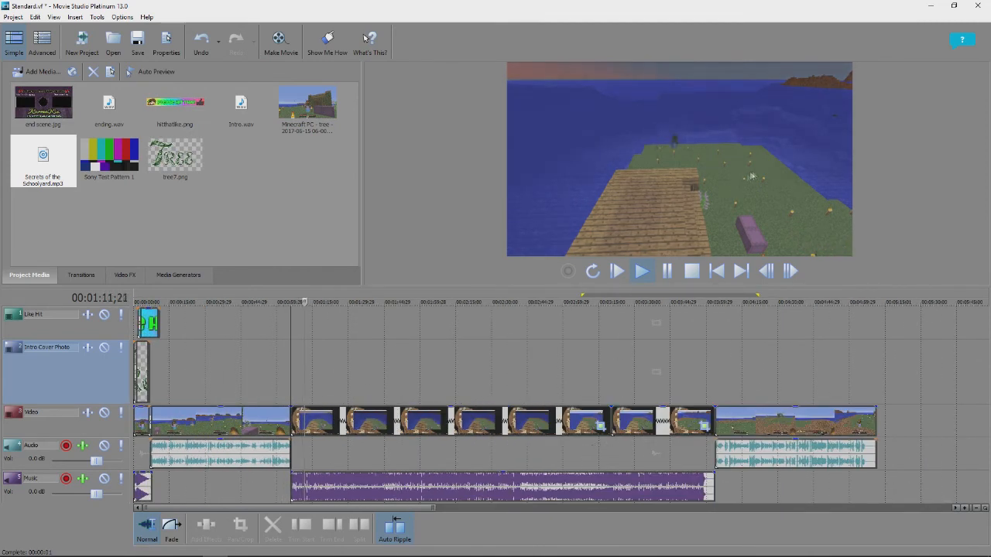
Step: Add a Cross Effect transition at the cut between the two sped-up clips and close its settings
{"action": "left_click", "coordinate": [565, 318]}
{"action": "scroll", "coordinate": [564, 318], "scroll_direction": "up", "scroll_amount": 2}
{"action": "left_click", "coordinate": [621, 368]}
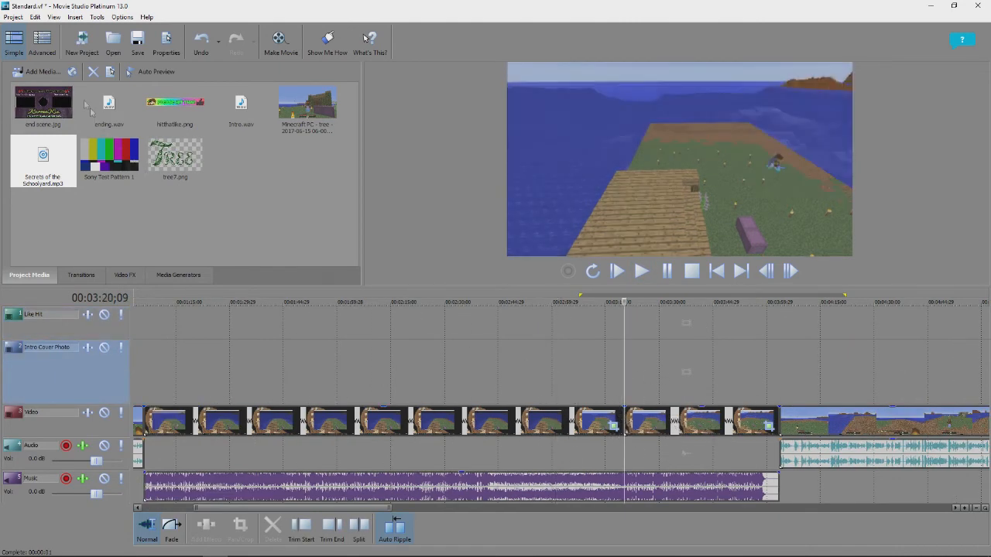
{"action": "left_click", "coordinate": [96, 275]}
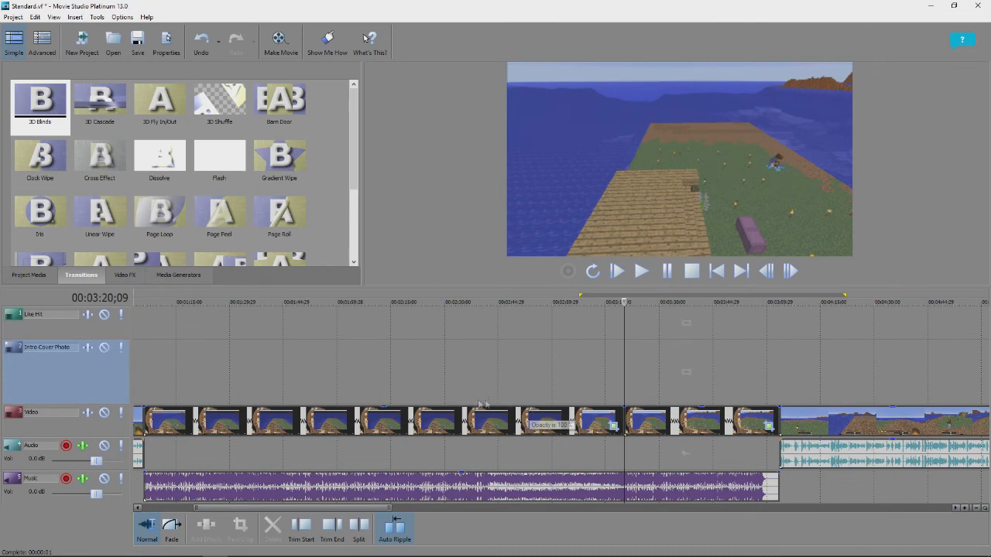
{"action": "scroll", "coordinate": [478, 404], "scroll_direction": "down", "scroll_amount": 3}
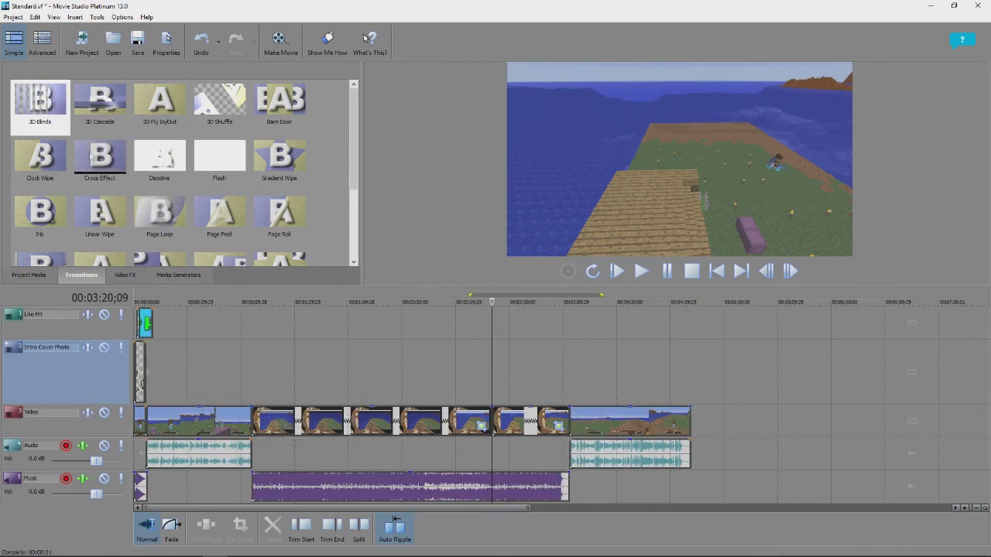
{"action": "left_click_drag", "start_coordinate": [91, 155], "coordinate": [494, 423]}
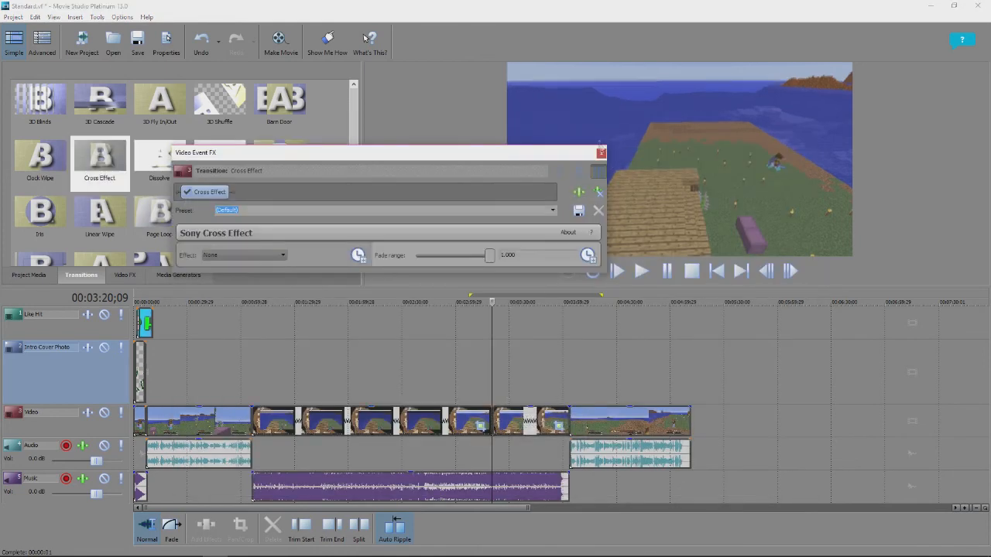
{"action": "left_click", "coordinate": [601, 154]}
Step: Add 3D Shuffle transitions at the start and at the end of the sped-up section, keeping the default settings
{"action": "left_click", "coordinate": [313, 368]}
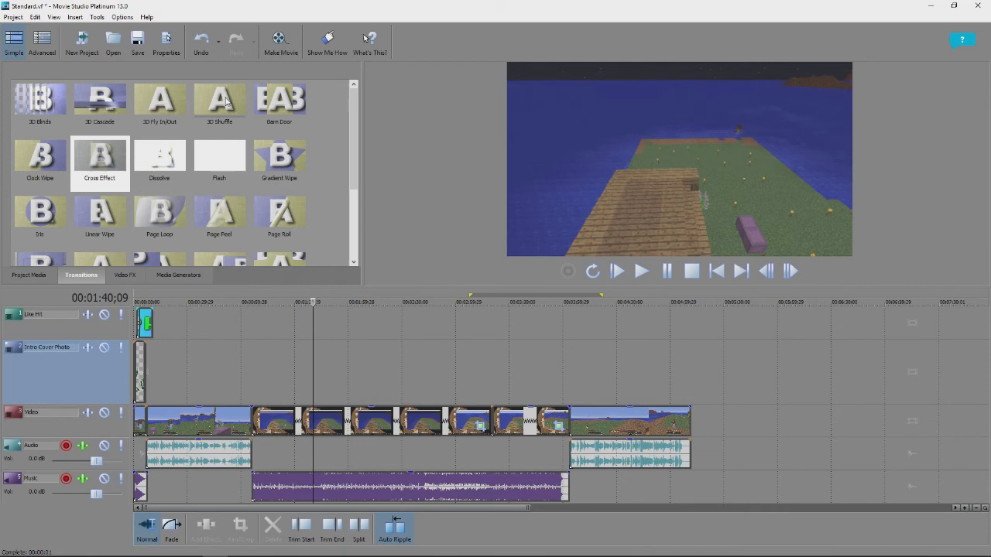
{"action": "left_click_drag", "start_coordinate": [225, 102], "coordinate": [254, 425]}
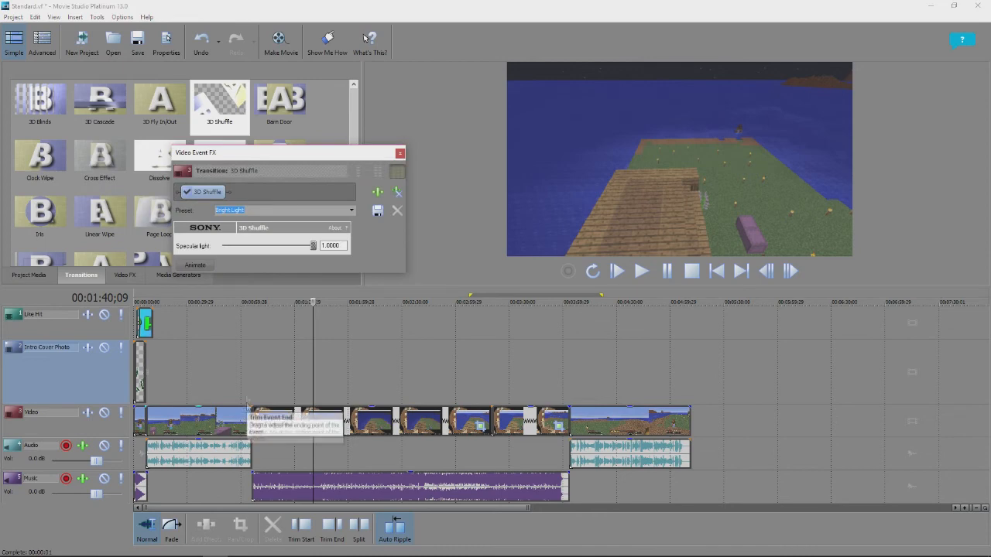
{"action": "left_click", "coordinate": [399, 154]}
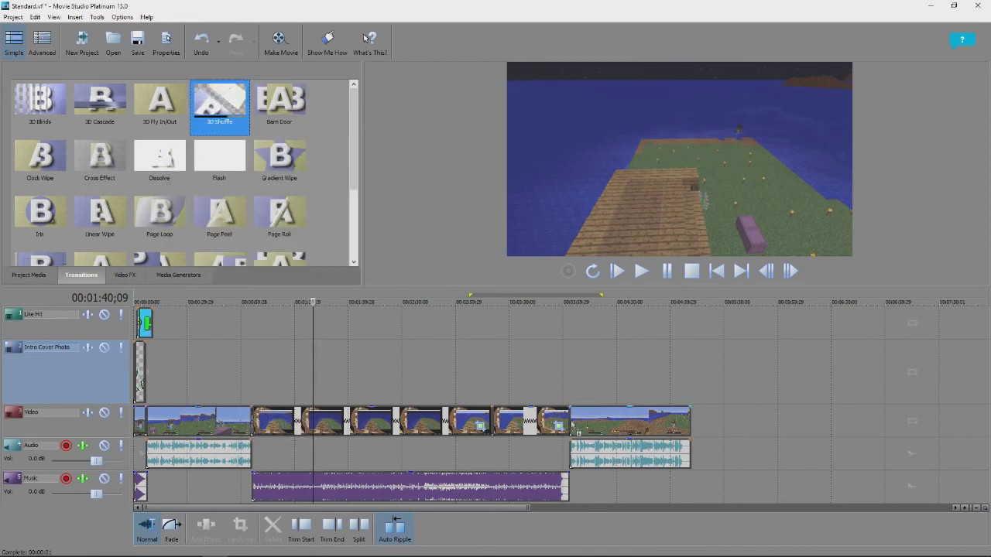
{"action": "left_click_drag", "start_coordinate": [570, 426], "coordinate": [570, 425]}
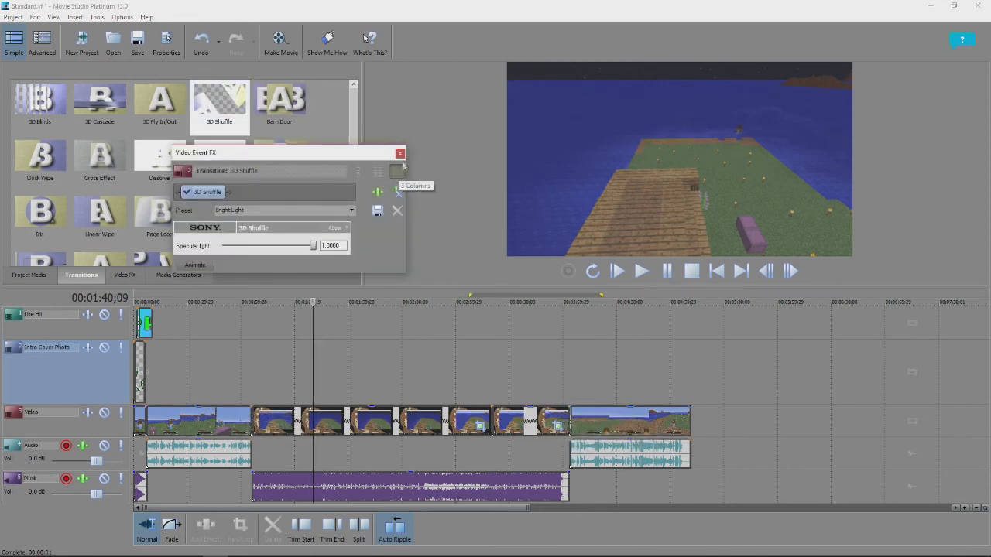
{"action": "left_click", "coordinate": [400, 154]}
Step: Play across the end of the sped-up section to check the 3D Shuffle transition, and stop playback
{"action": "left_click", "coordinate": [567, 369]}
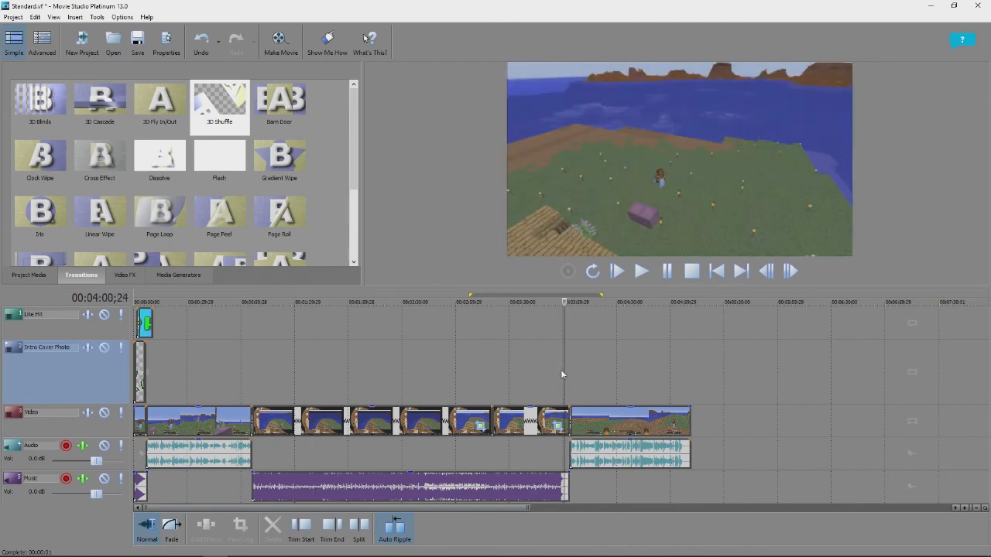
{"action": "left_click", "coordinate": [641, 270]}
{"action": "scroll", "coordinate": [616, 346], "scroll_direction": "up", "scroll_amount": 5}
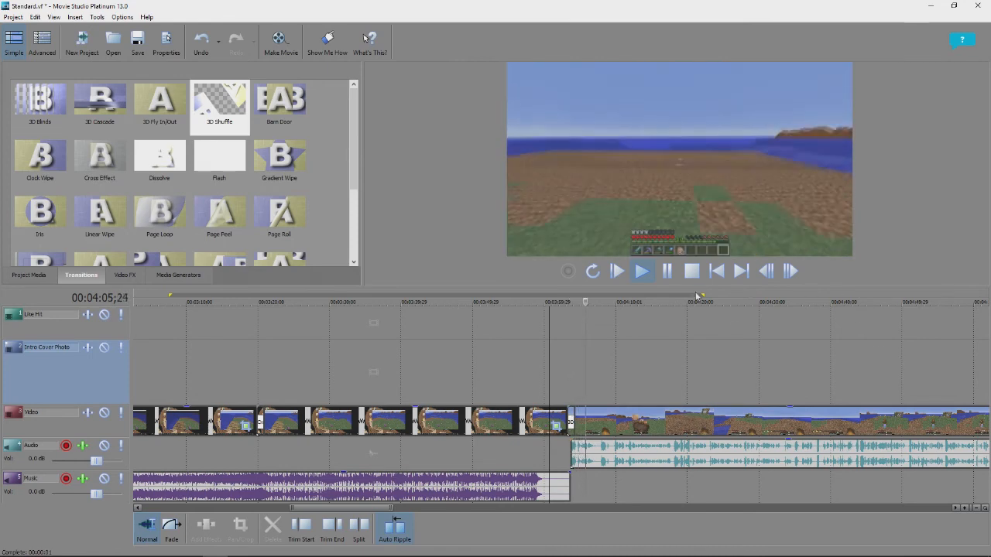
{"action": "left_click", "coordinate": [577, 346]}
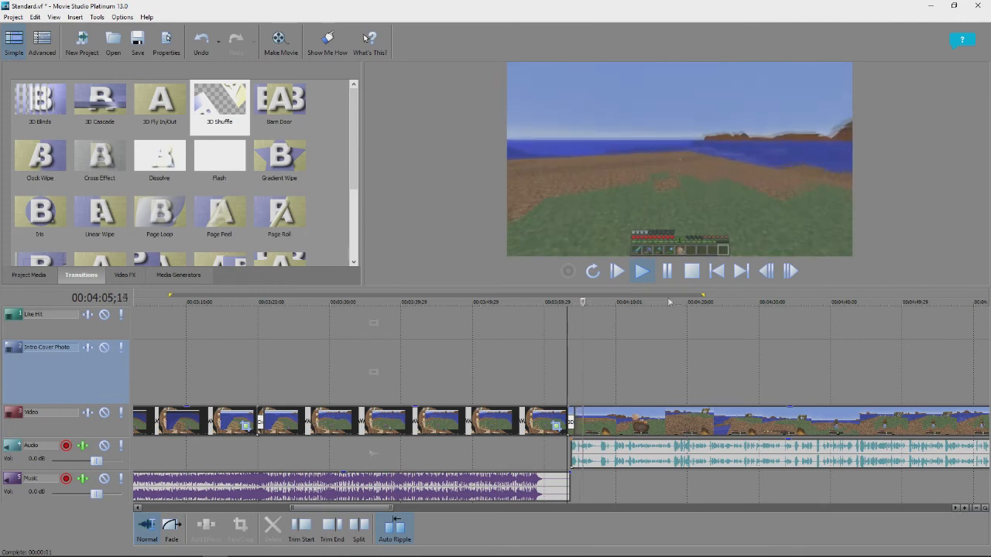
{"action": "left_click", "coordinate": [690, 276]}
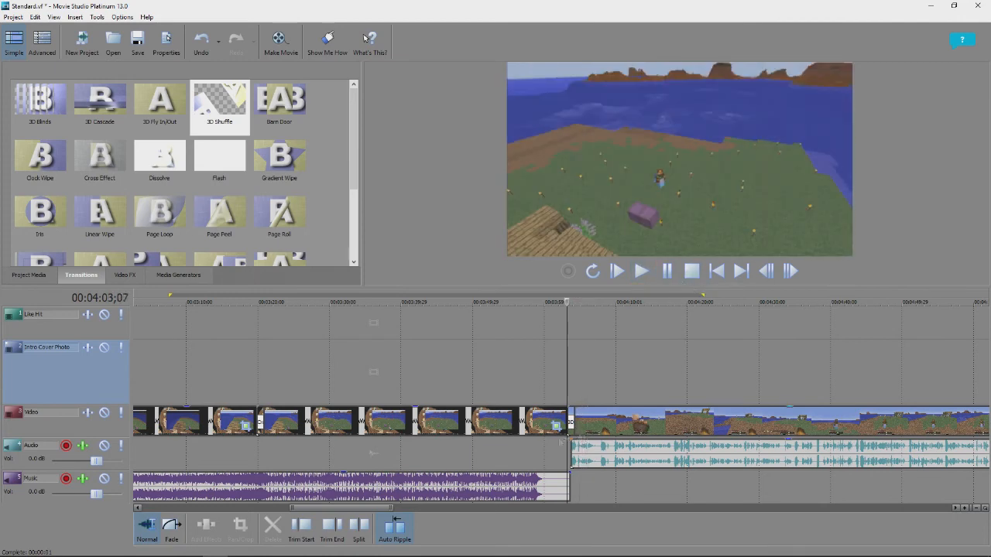
{"action": "scroll", "coordinate": [723, 360], "scroll_direction": "down", "scroll_amount": 6}
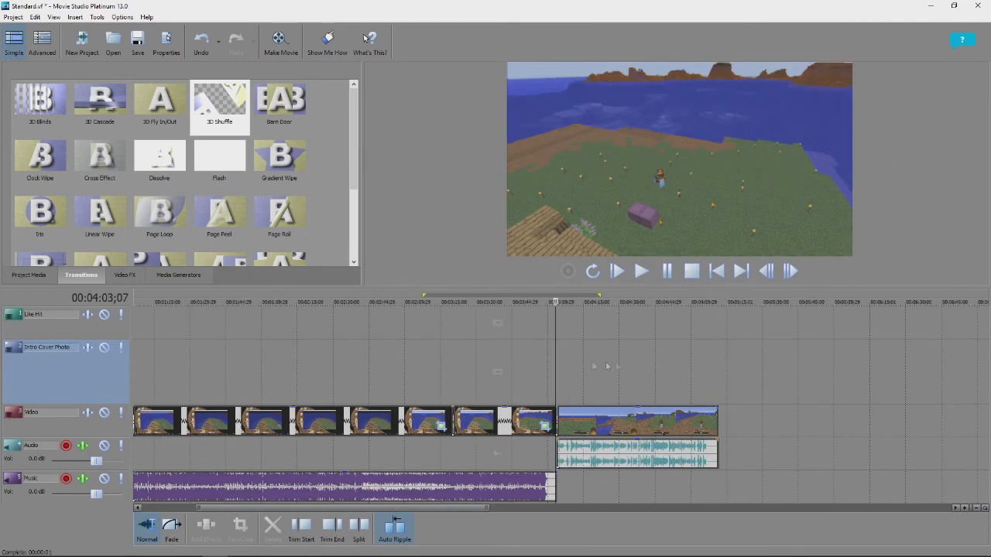
Step: Place a marker in the last gameplay clip at 00:05:06;19, right where the speech in its audio ends
{"action": "scroll", "coordinate": [325, 394], "scroll_direction": "down", "scroll_amount": 2}
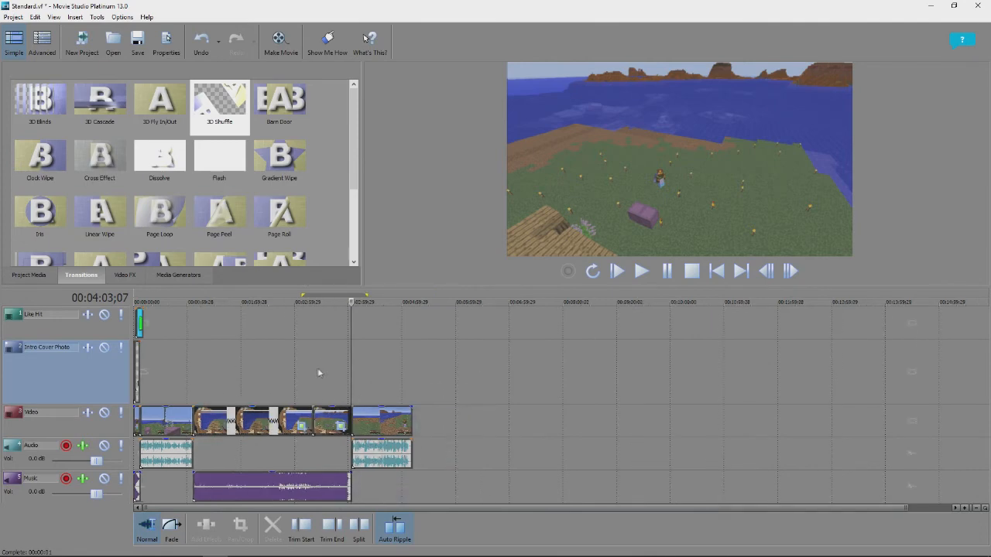
{"action": "scroll", "coordinate": [385, 335], "scroll_direction": "up", "scroll_amount": 8}
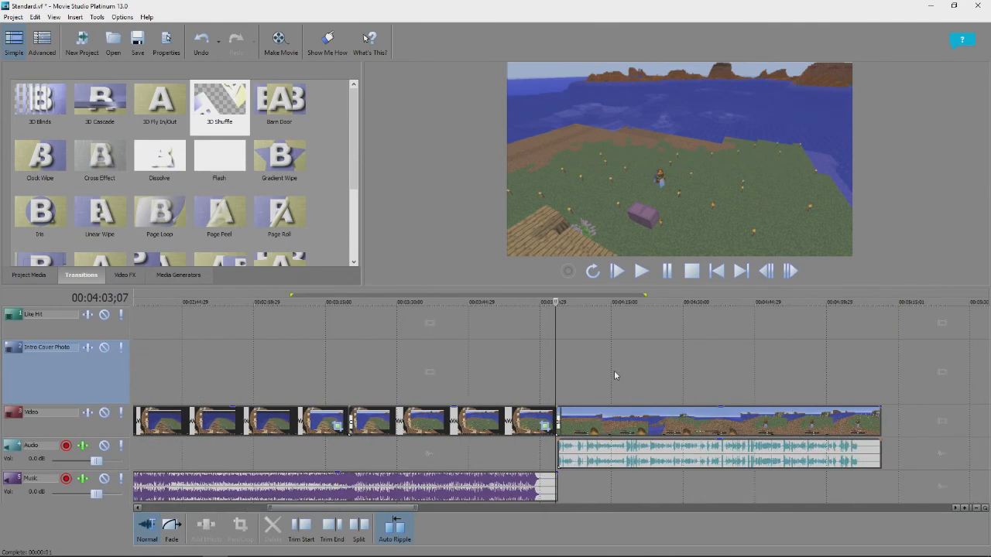
{"action": "left_click", "coordinate": [758, 344]}
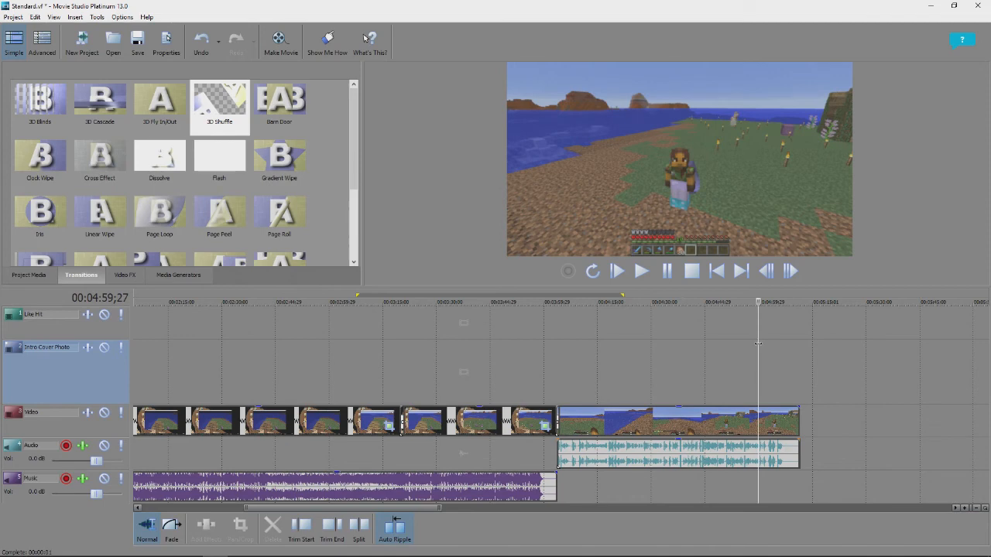
{"action": "left_click_drag", "start_coordinate": [757, 350], "coordinate": [781, 353]}
{"action": "scroll", "coordinate": [838, 361], "scroll_direction": "up", "scroll_amount": 5}
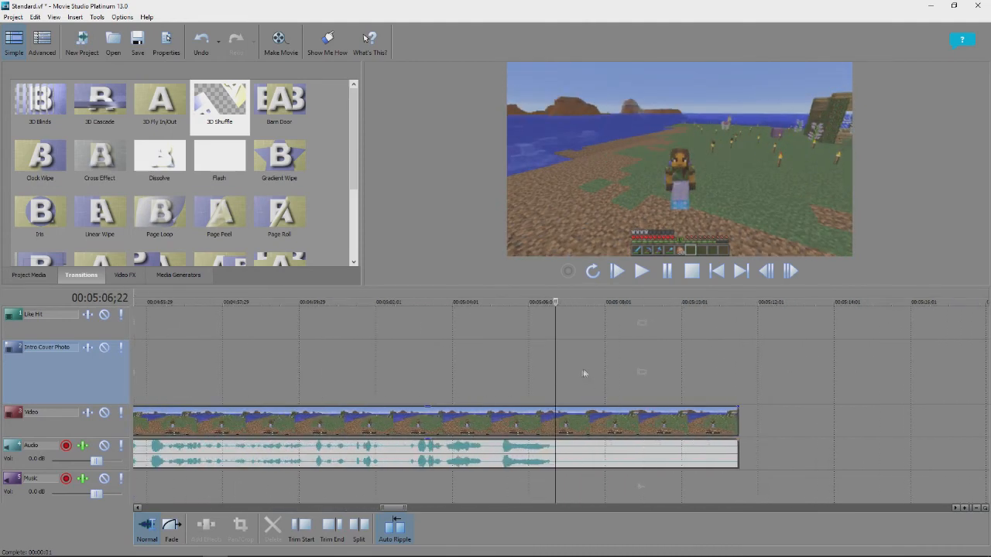
{"action": "left_click_drag", "start_coordinate": [555, 352], "coordinate": [553, 351]}
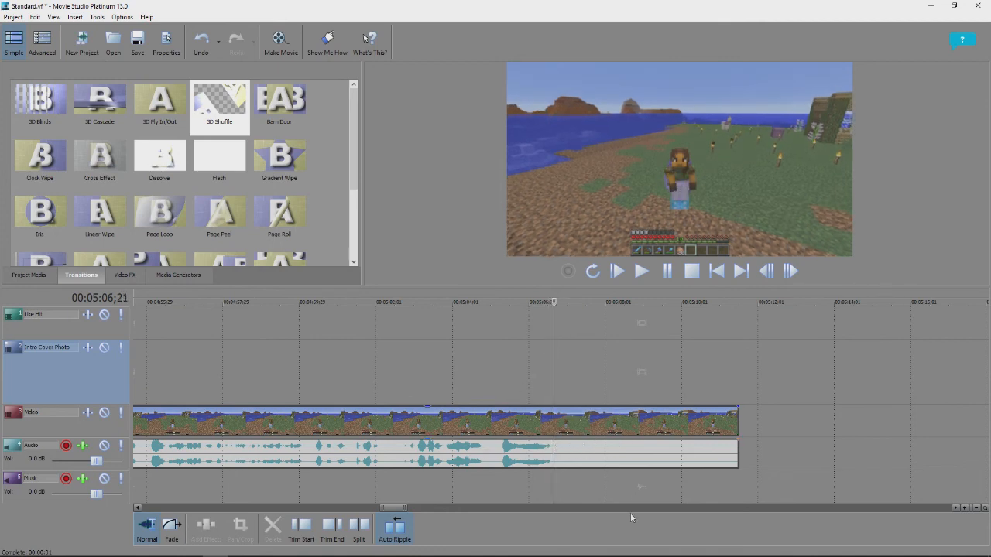
{"action": "scroll", "coordinate": [541, 436], "scroll_direction": "up", "scroll_amount": 1}
{"action": "scroll", "coordinate": [547, 442], "scroll_direction": "down", "scroll_amount": 1}
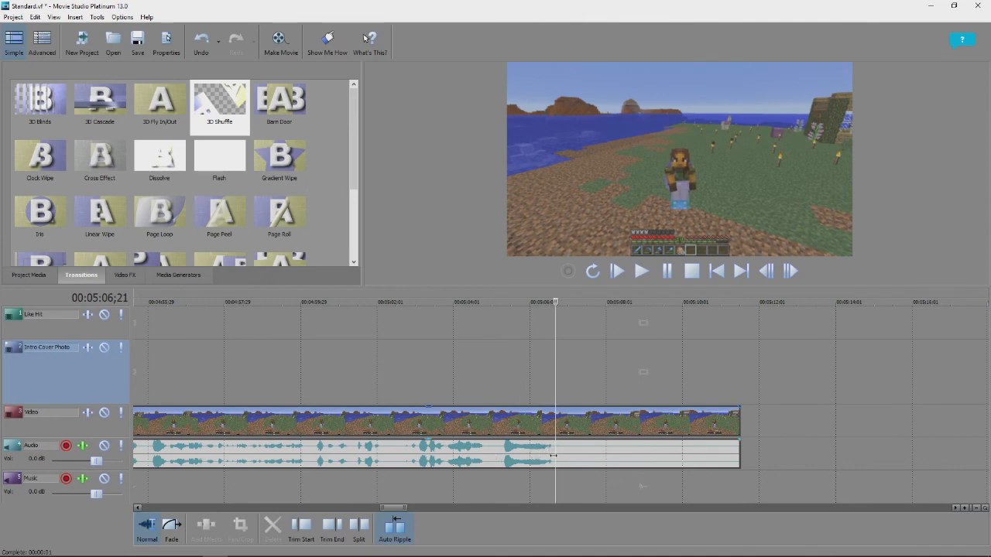
{"action": "left_click", "coordinate": [553, 371]}
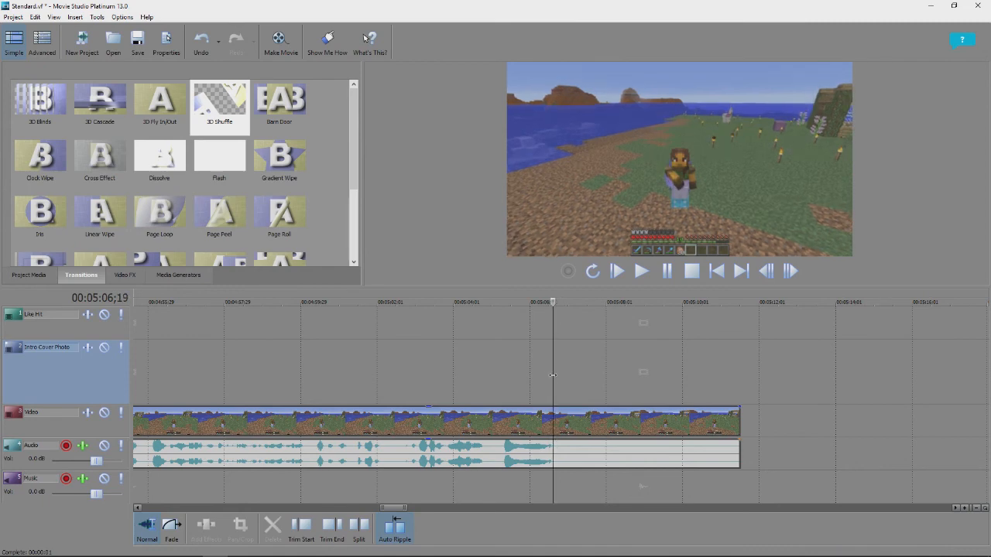
{"action": "key", "text": "m"}
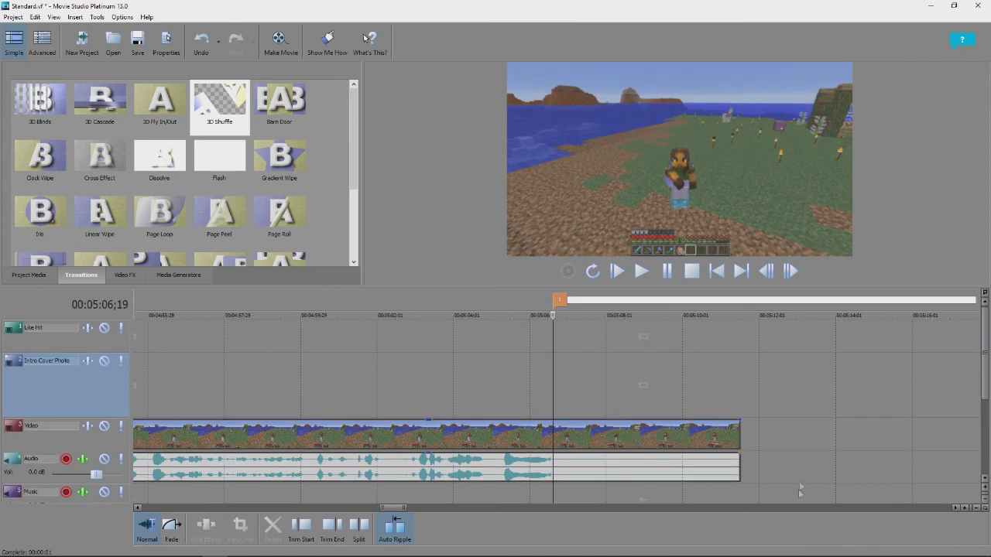
Step: Delete the silent video and audio from the marker to the end of the last gameplay clip, and remove the marker
{"action": "left_click", "coordinate": [788, 378]}
{"action": "left_click", "coordinate": [789, 378]}
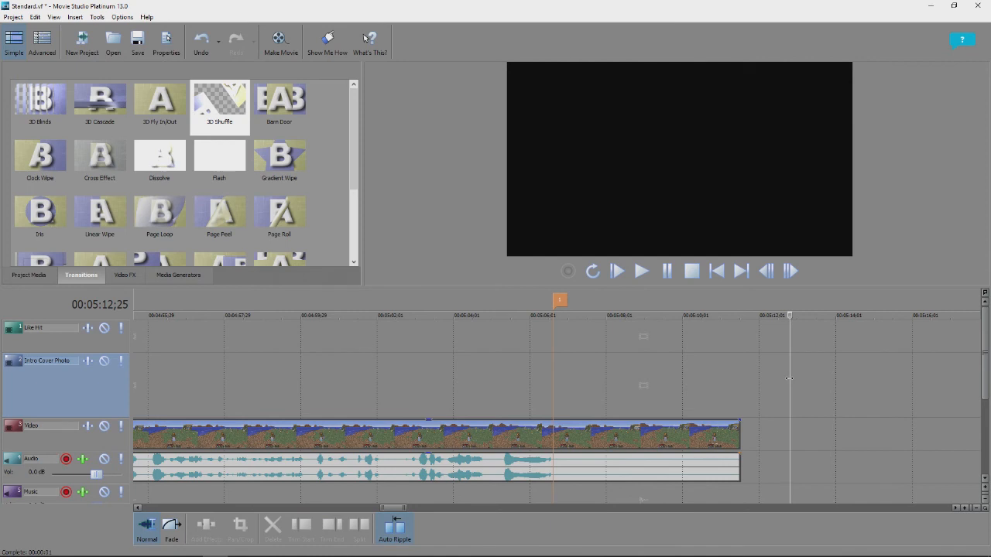
{"action": "left_click_drag", "start_coordinate": [786, 385], "coordinate": [553, 383]}
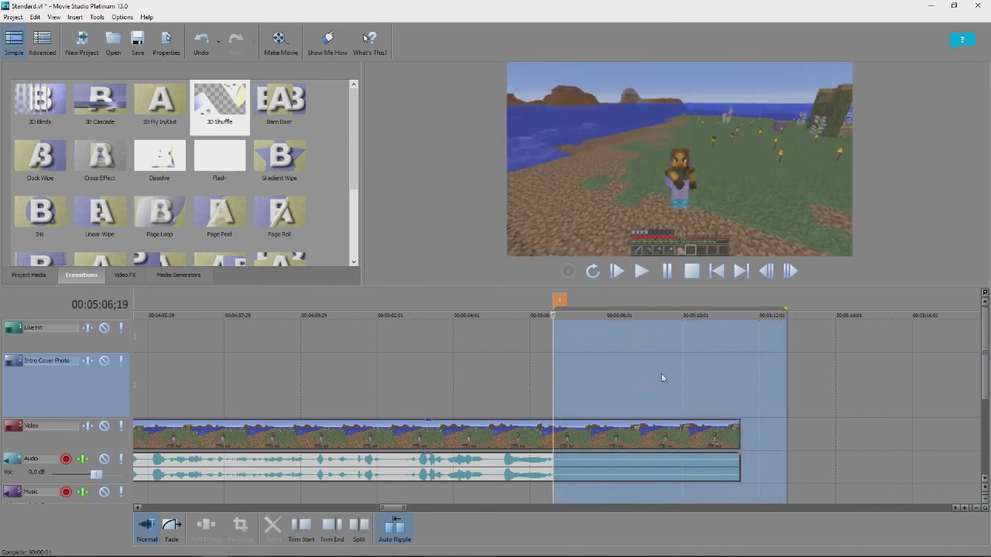
{"action": "key", "text": "Delete"}
{"action": "left_click", "coordinate": [525, 361]}
{"action": "right_click", "coordinate": [563, 302]}
{"action": "left_click", "coordinate": [572, 347]}
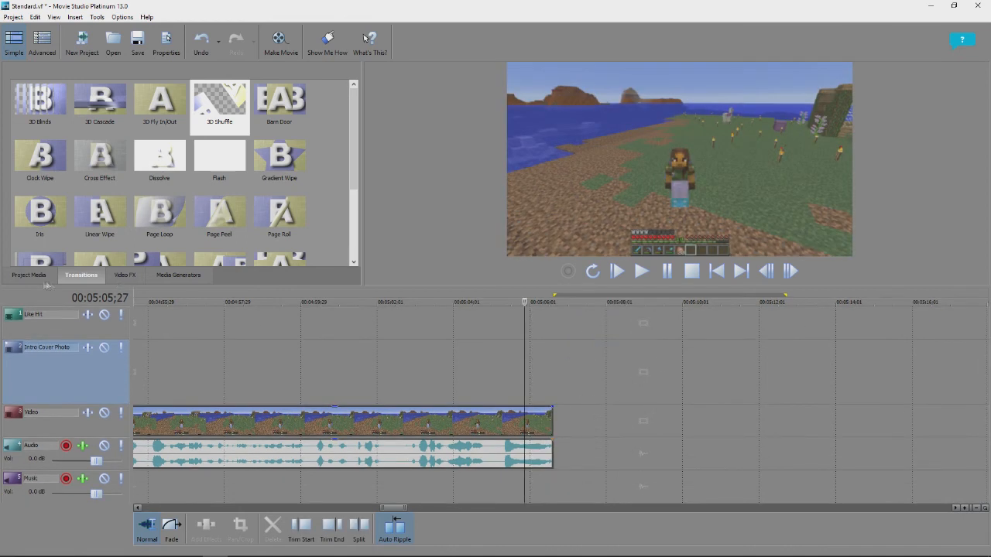
Step: Add ending.wav to the Music track so it starts at 00:05:05;11, under the final burst of speech
{"action": "left_click", "coordinate": [28, 276]}
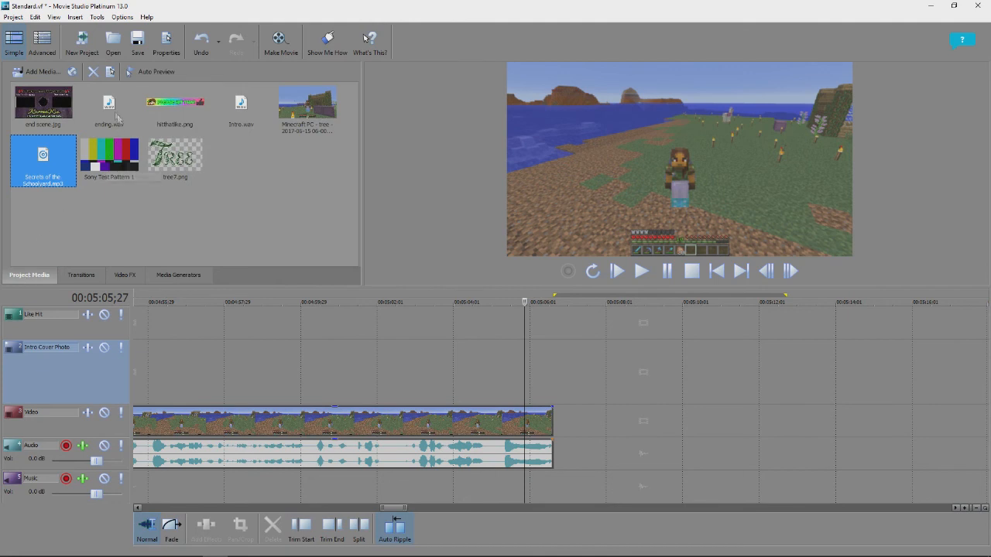
{"action": "left_click_drag", "start_coordinate": [112, 110], "coordinate": [513, 492]}
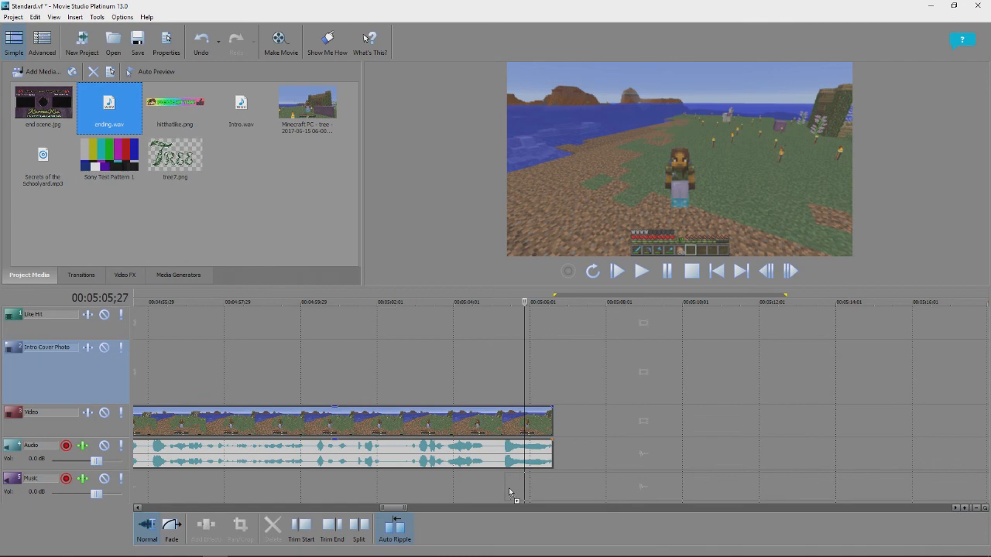
{"action": "left_click_drag", "start_coordinate": [509, 489], "coordinate": [509, 491]}
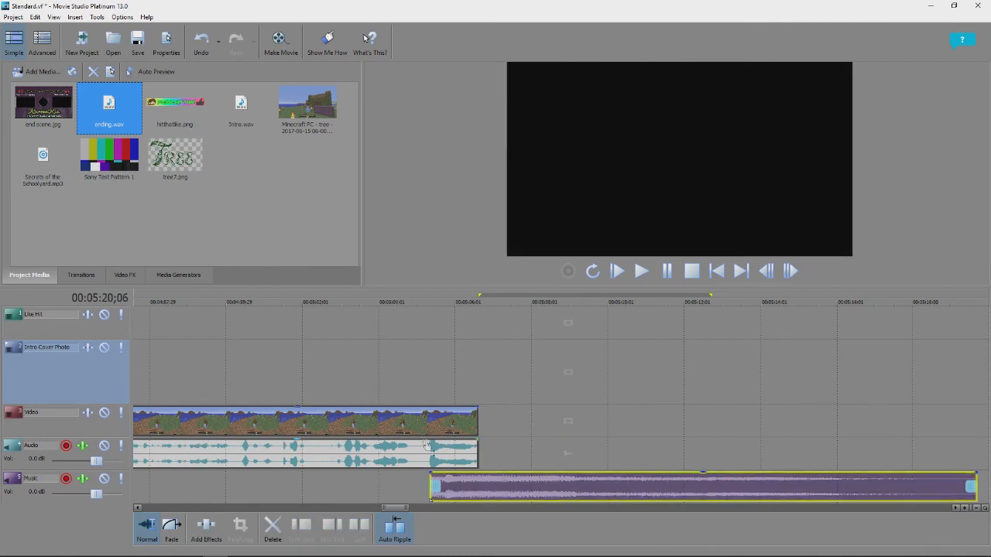
{"action": "left_click", "coordinate": [418, 379]}
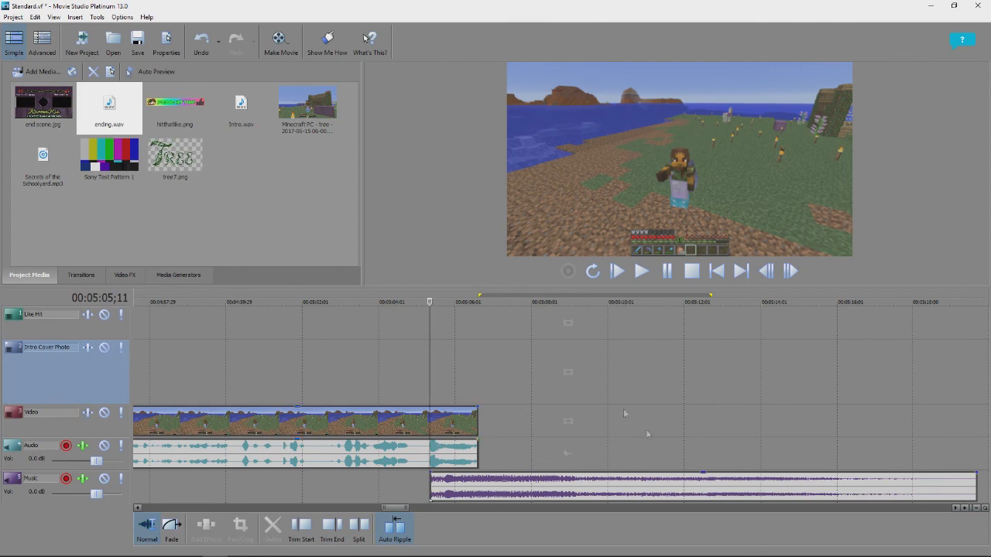
Step: Add end scene.jpg to the Video track directly after the last gameplay clip and extend it to the end of the ending music
{"action": "left_click_drag", "start_coordinate": [62, 112], "coordinate": [485, 437]}
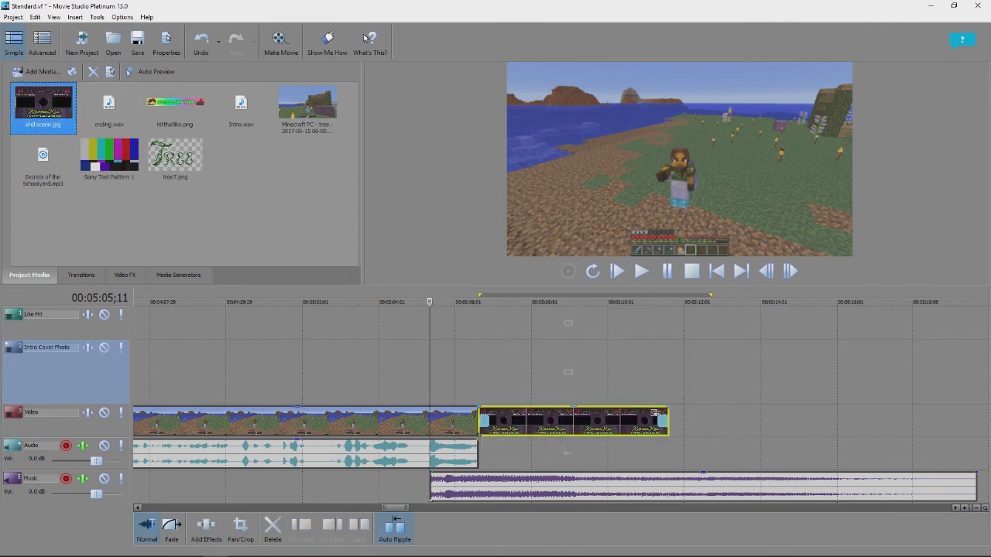
{"action": "left_click_drag", "start_coordinate": [666, 422], "coordinate": [970, 421]}
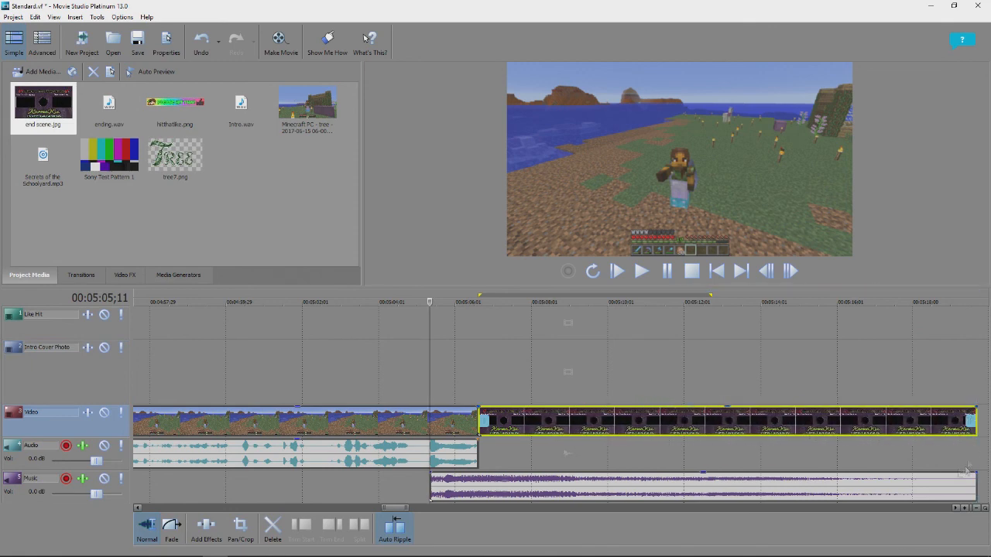
{"action": "left_click", "coordinate": [734, 466]}
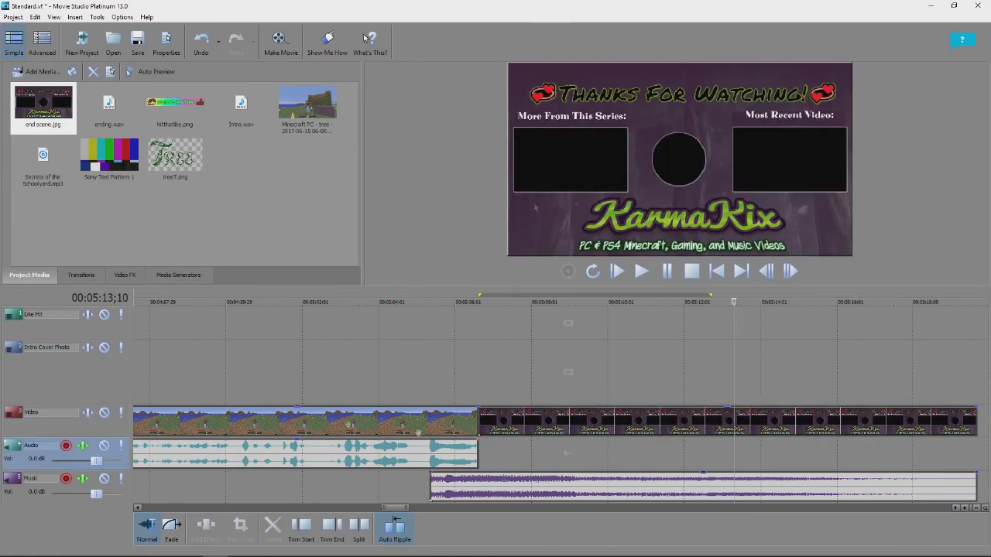
Step: Add a Page Peel transition between the last gameplay clip and the end scene image, and close its settings
{"action": "left_click", "coordinate": [78, 280]}
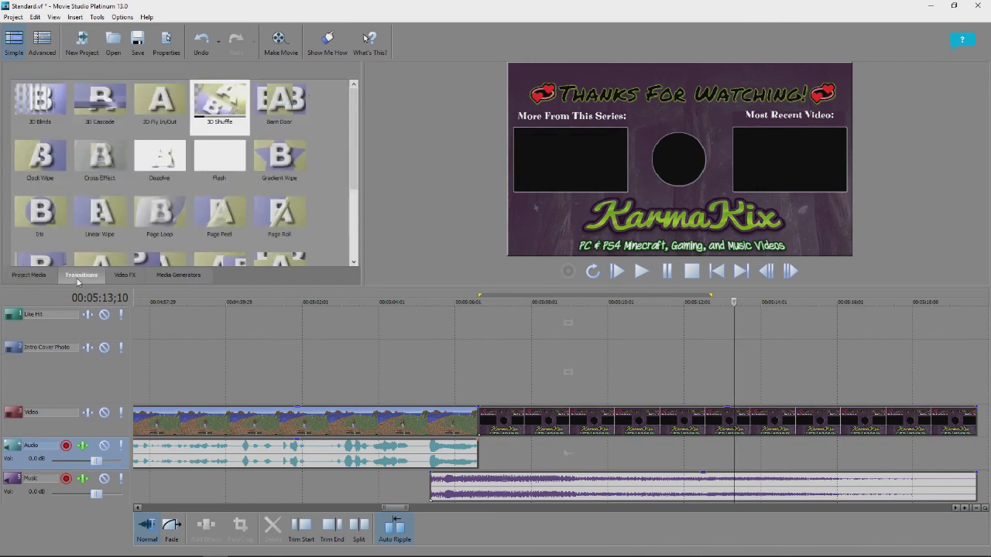
{"action": "left_click", "coordinate": [224, 216]}
{"action": "left_click_drag", "start_coordinate": [749, 424], "coordinate": [477, 426]}
{"action": "left_click", "coordinate": [872, 153]}
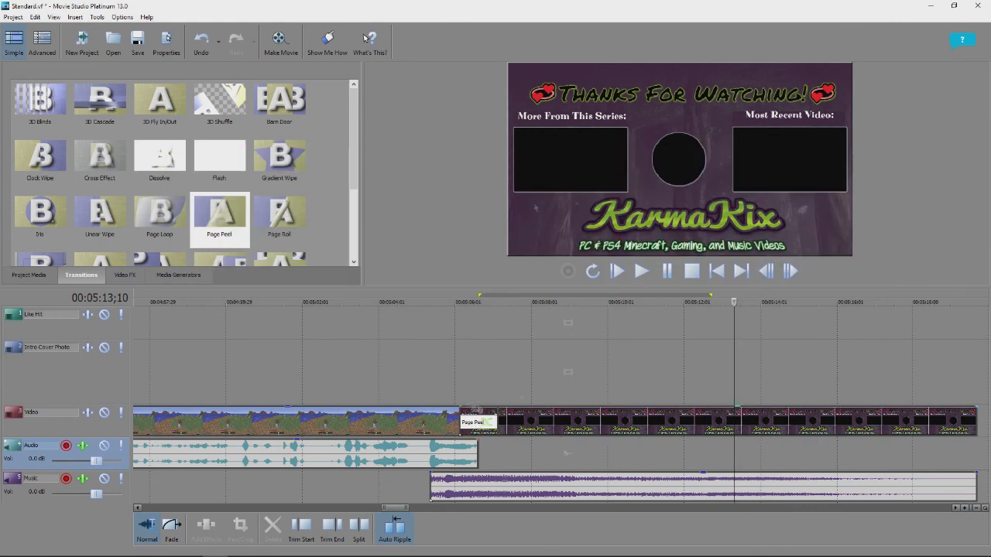
Step: Play from the start of the ending music across the Page Peel transition to check it, and stop playback
{"action": "left_click", "coordinate": [451, 383]}
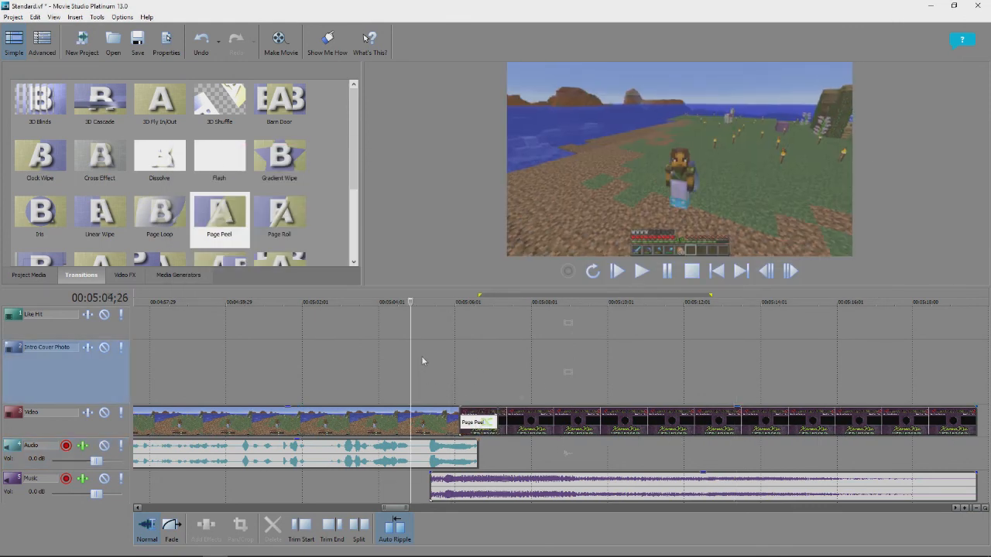
{"action": "left_click_drag", "start_coordinate": [420, 360], "coordinate": [428, 354]}
{"action": "key", "text": "space"}
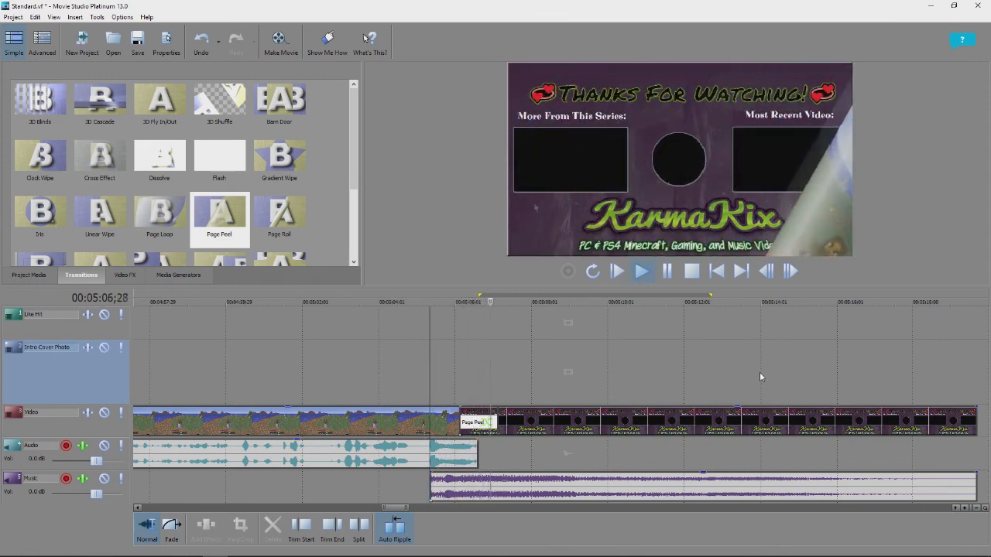
{"action": "left_click", "coordinate": [691, 270]}
Step: Look over the whole edited timeline and return the playhead to the start of the project
{"action": "scroll", "coordinate": [657, 373], "scroll_direction": "down", "scroll_amount": 10}
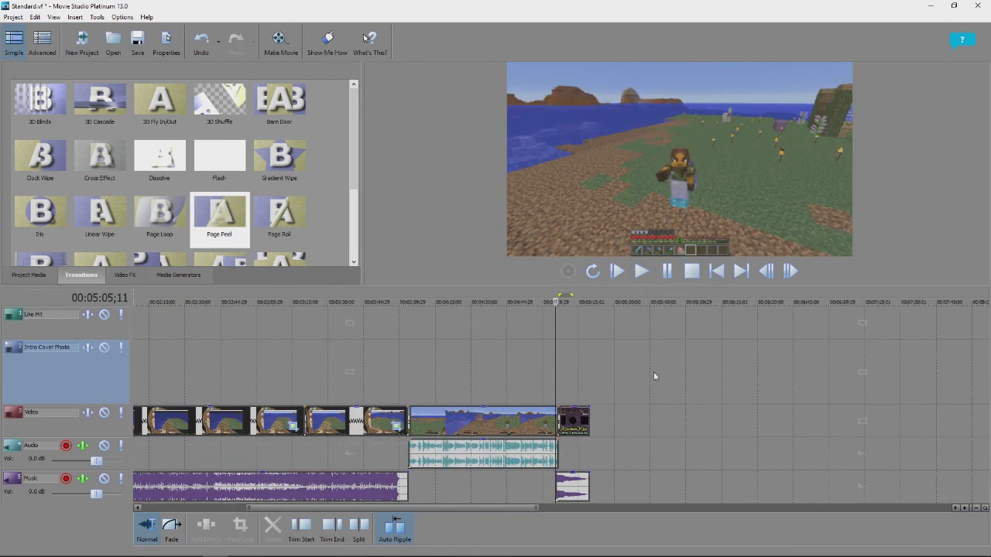
{"action": "left_click", "coordinate": [547, 418]}
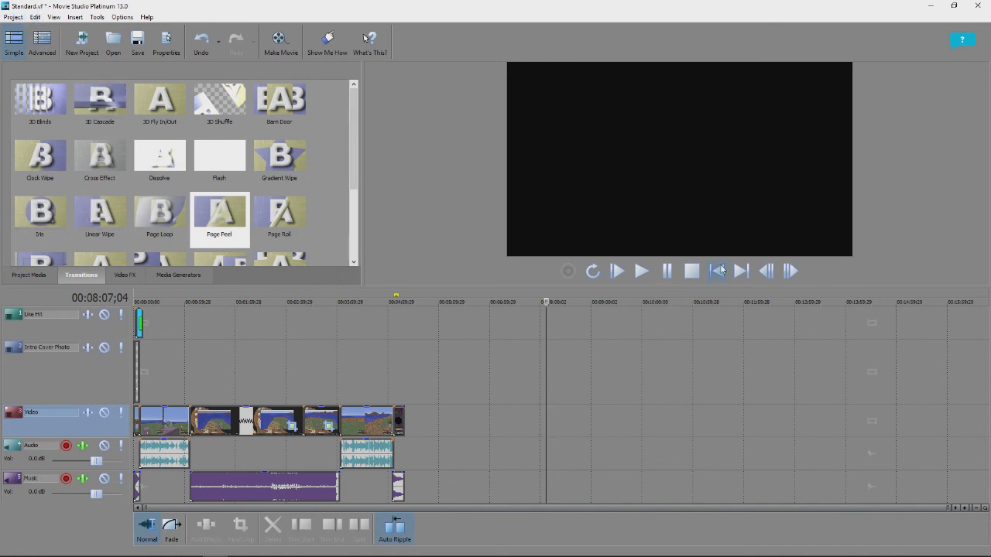
{"action": "left_click", "coordinate": [716, 271]}
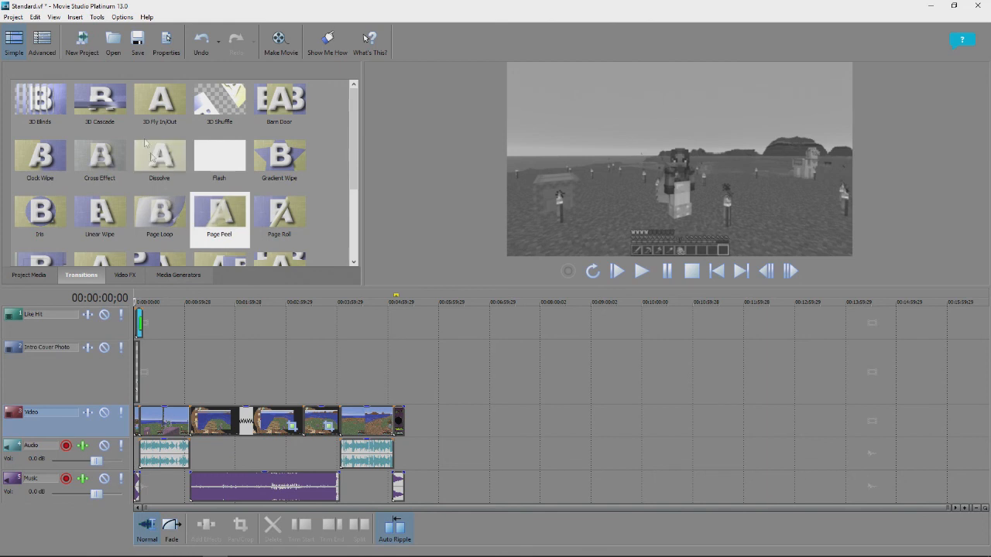
Step: Render the movie to the hard drive as an MP4 named Tree, and minimize the editor during rendering
{"action": "left_click", "coordinate": [15, 19]}
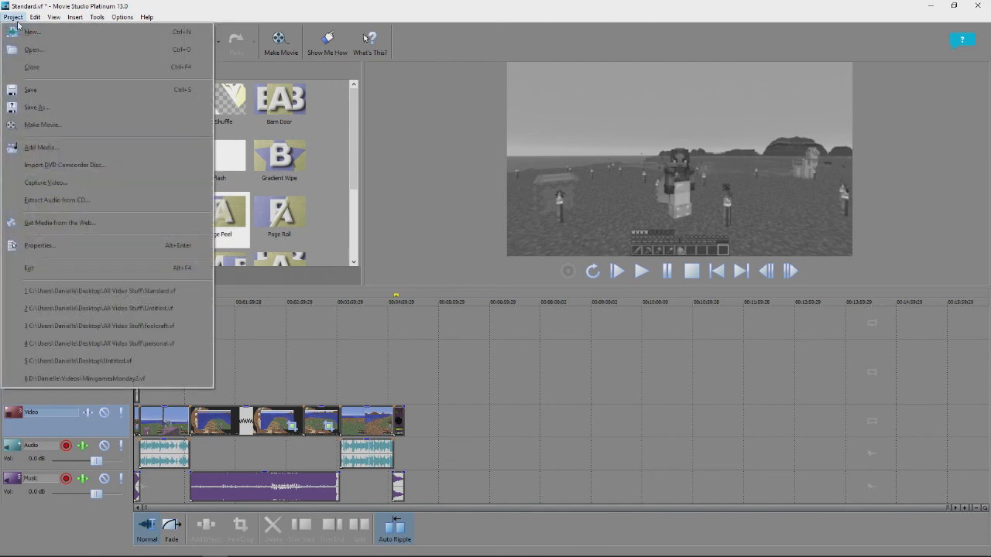
{"action": "left_click", "coordinate": [54, 128]}
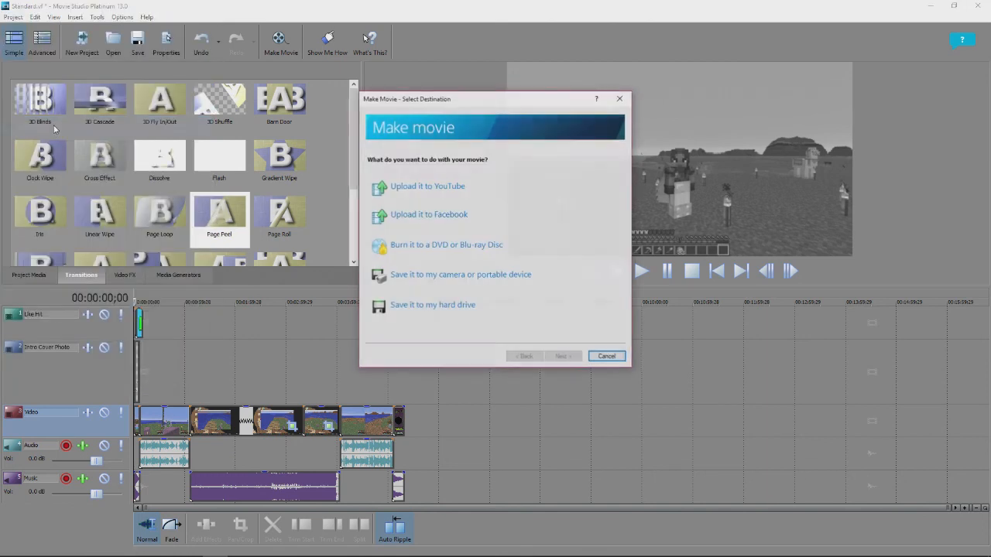
{"action": "left_click", "coordinate": [425, 307]}
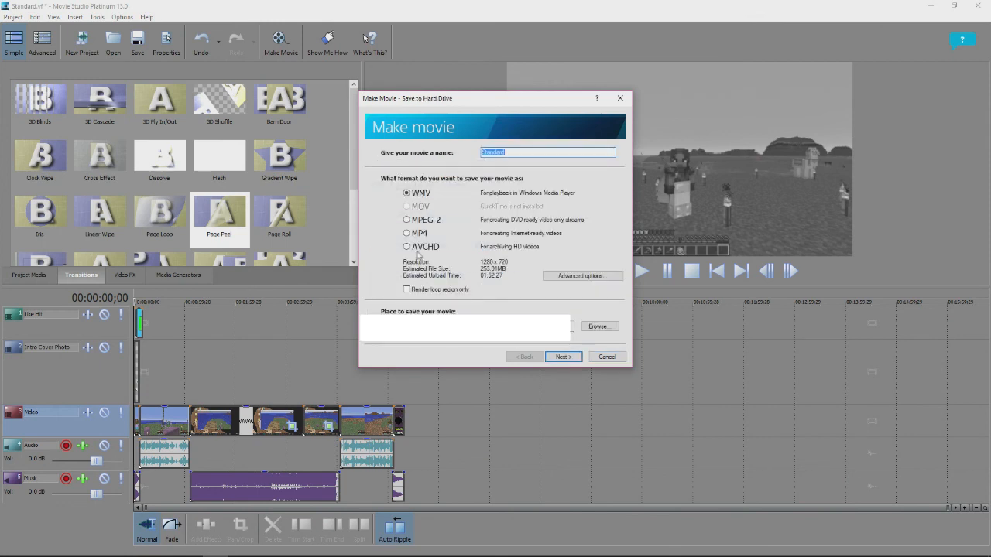
{"action": "left_click", "coordinate": [408, 233]}
{"action": "double_click", "coordinate": [529, 155]}
{"action": "type", "text": "Tree"}
{"action": "left_click", "coordinate": [562, 357]}
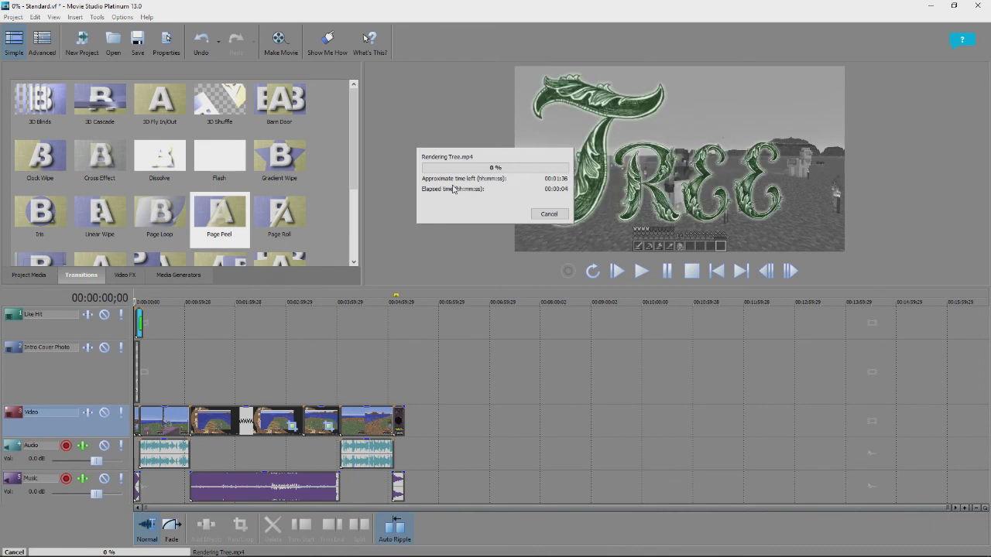
{"action": "left_click", "coordinate": [932, 8]}
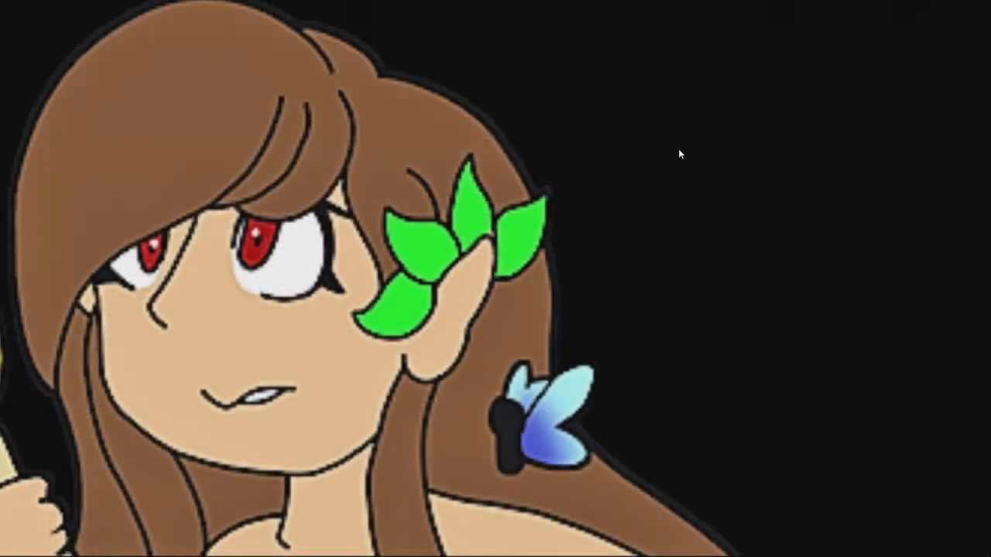